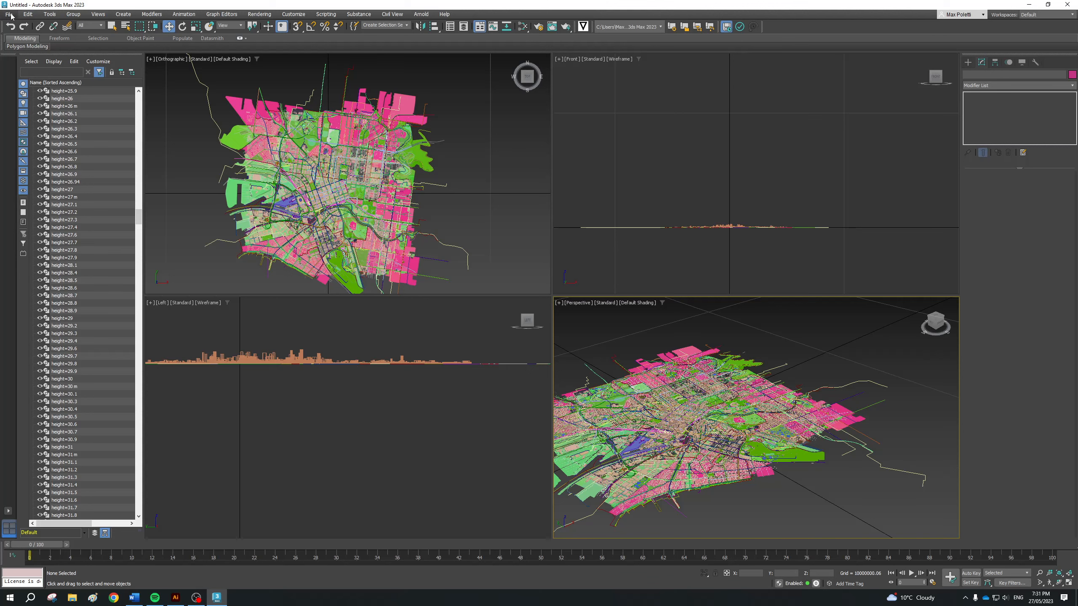
# - Export the whole scene to the Desktop as Melbourne CBD in the gw::OBJ-Exporter (*.obj) format
pyautogui.click(8, 14)
pyautogui.moveTo(34, 147)
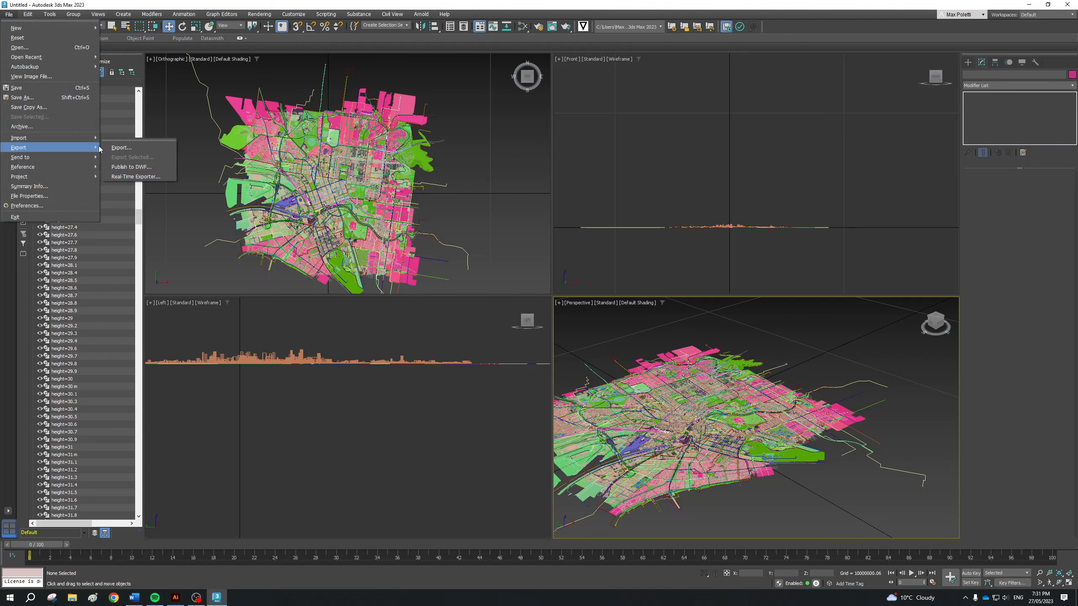
pyautogui.click(115, 147)
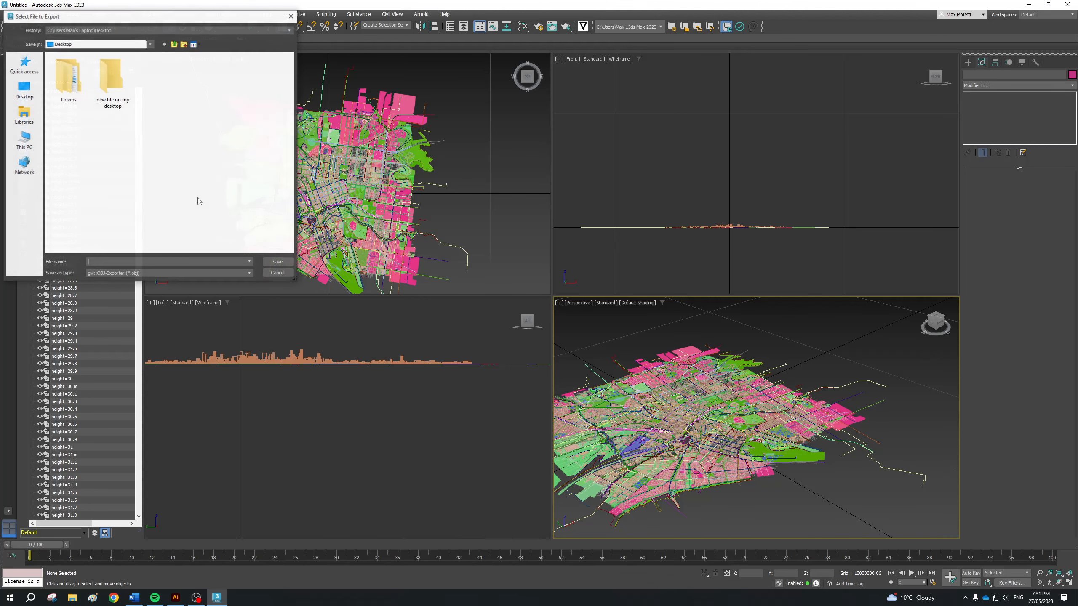
pyautogui.click(170, 275)
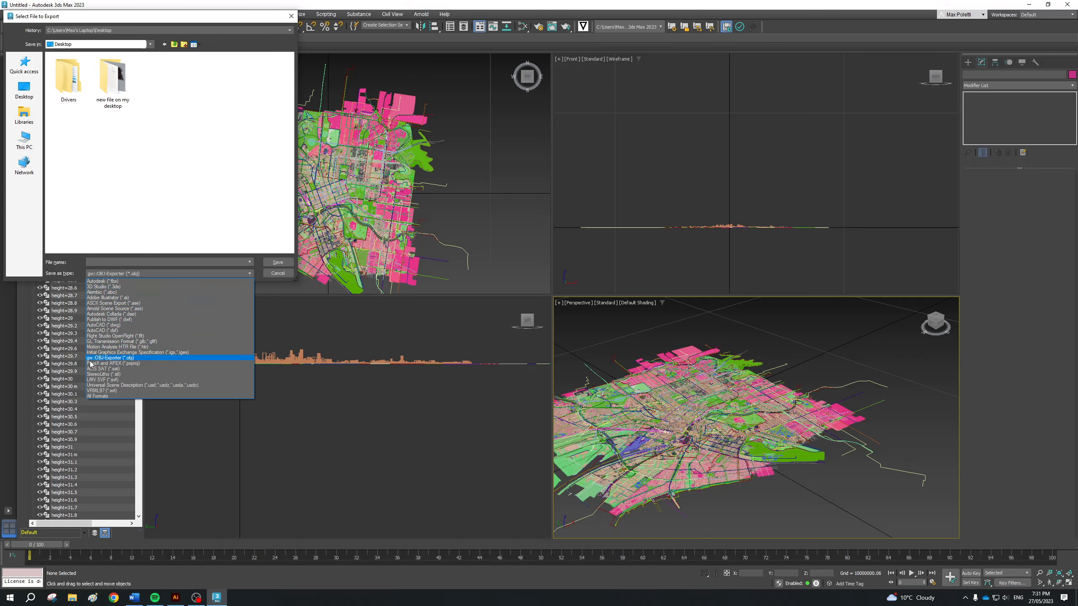
pyautogui.click(109, 358)
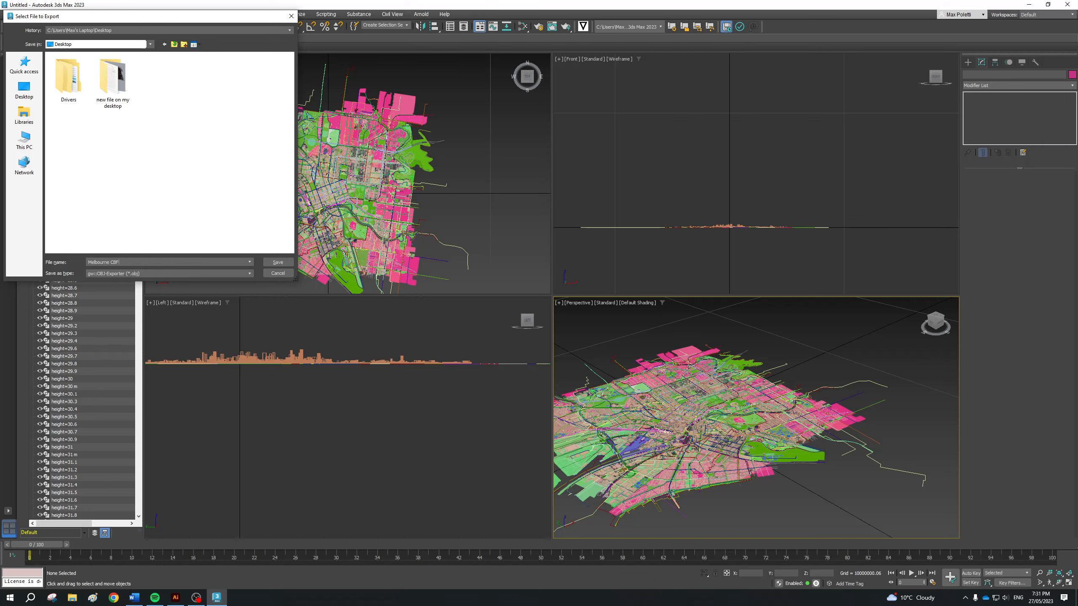
pyautogui.click(277, 262)
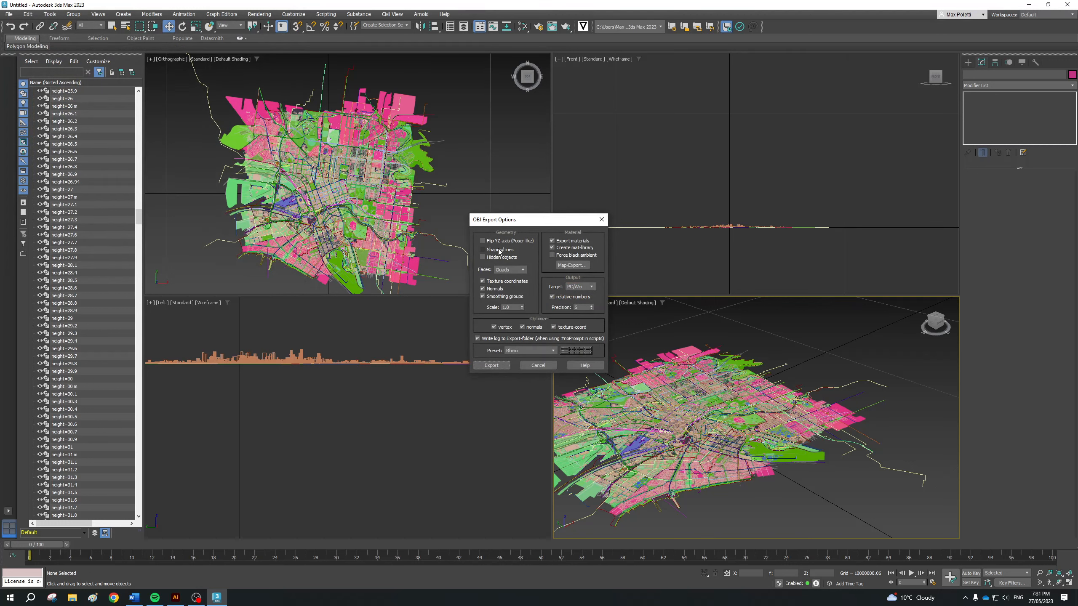
pyautogui.moveTo(507, 220); pyautogui.dragTo(483, 208)
pyautogui.hotkey('alt', 'Tab')
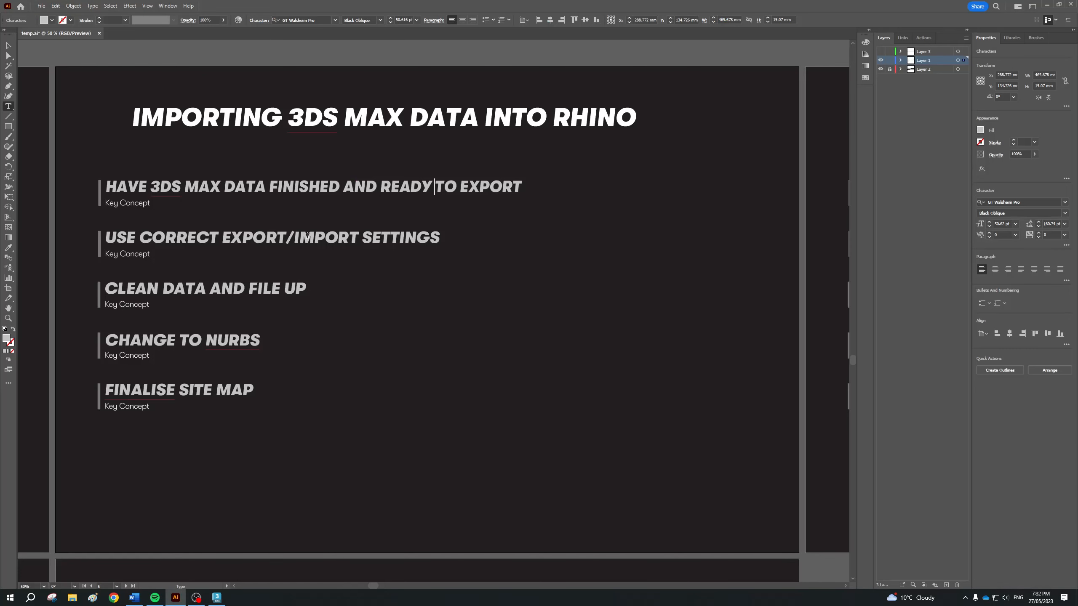
pyautogui.moveTo(361, 241); pyautogui.dragTo(452, 242)
pyautogui.hotkey('alt', 'Tab')
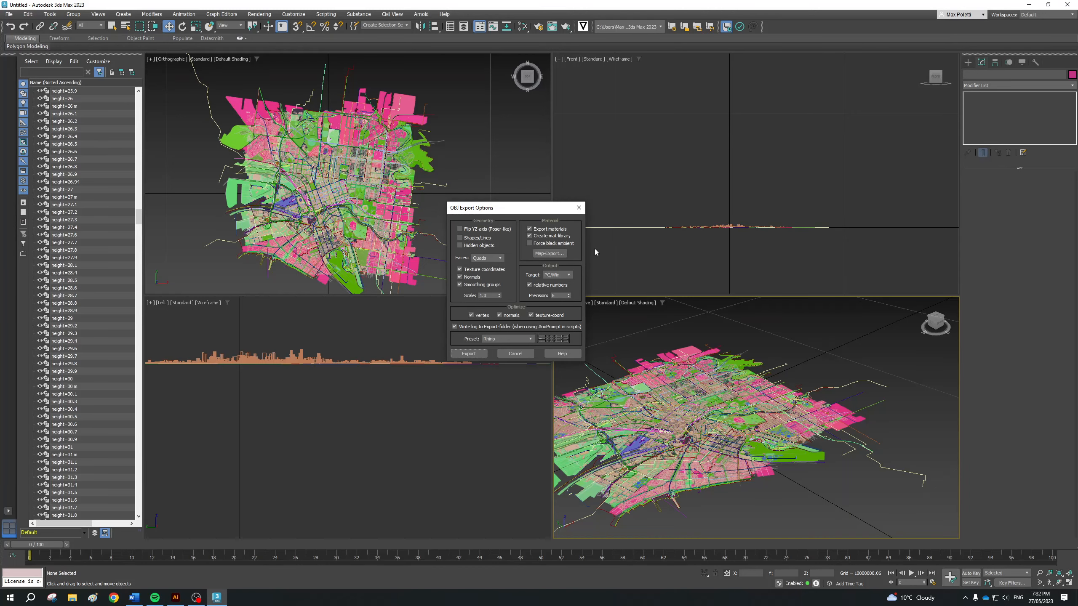
# - Set the OBJ export preset to Rhino
pyautogui.click(509, 339)
pyautogui.click(519, 345)
pyautogui.click(518, 344)
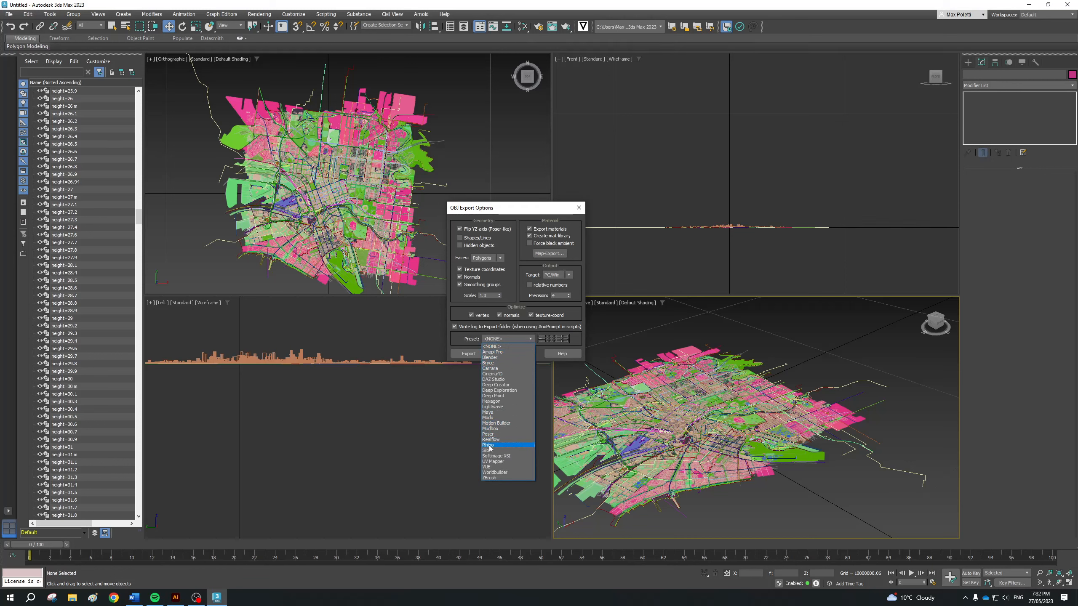
pyautogui.click(504, 434)
pyautogui.click(519, 345)
pyautogui.click(514, 346)
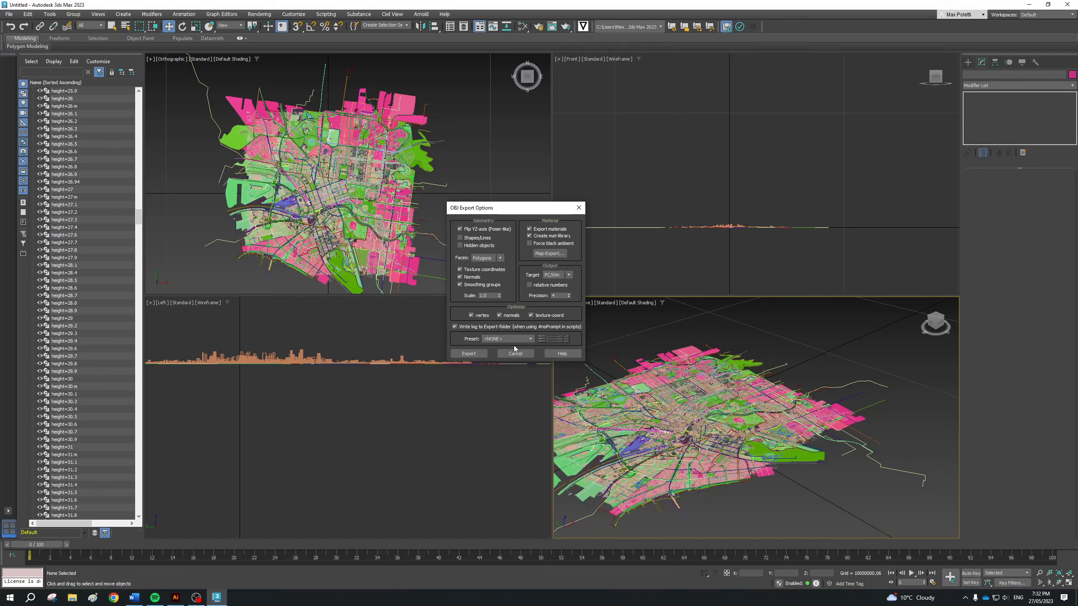
pyautogui.click(520, 337)
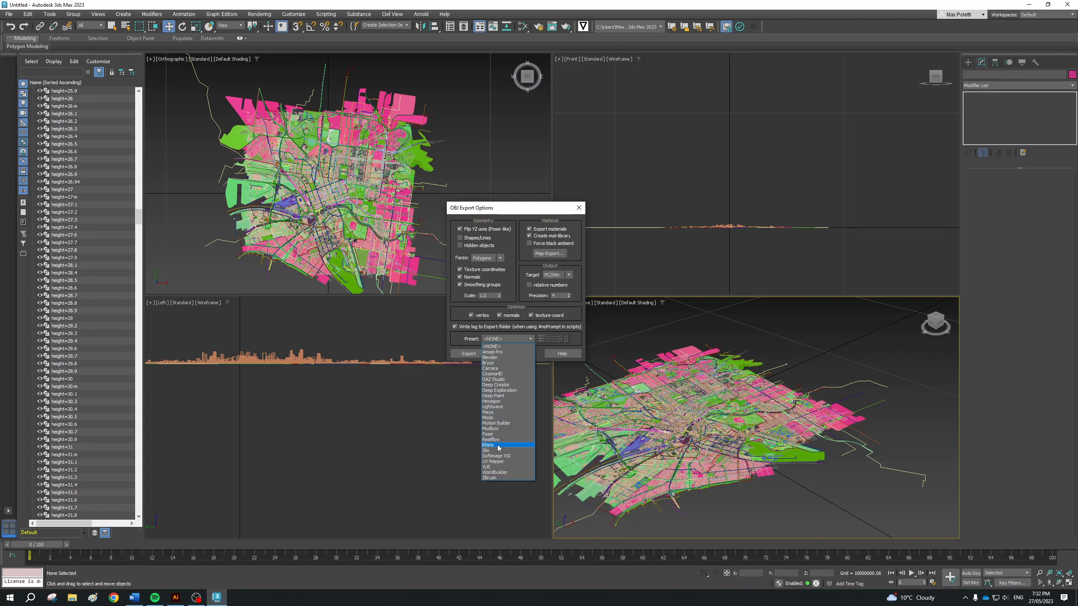
pyautogui.click(499, 439)
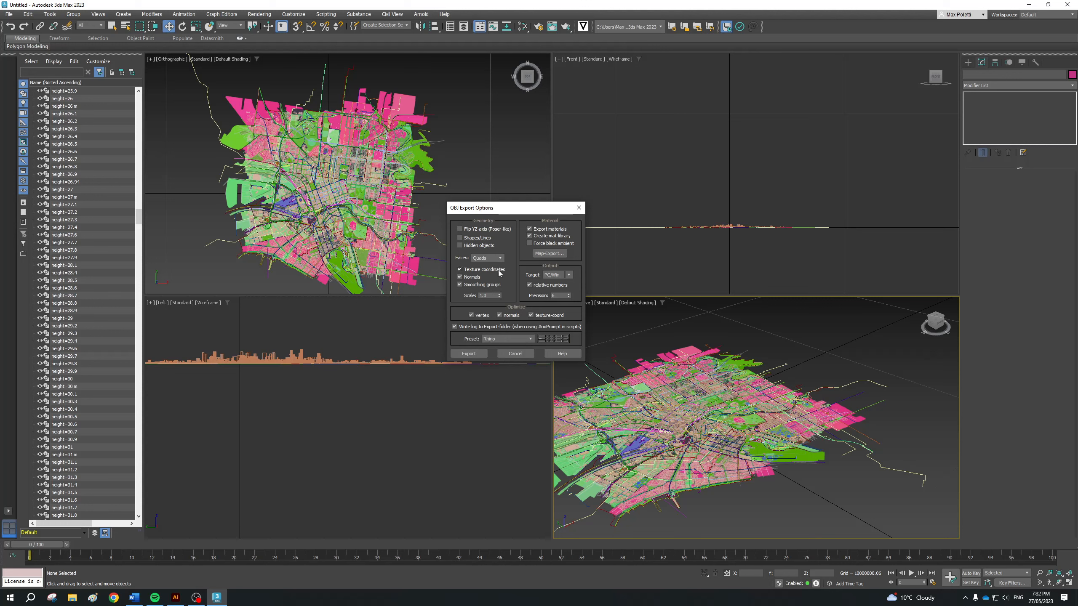
# - Review the Rhino row in the export preset editor without changing it, and start the OBJ export
pyautogui.click(553, 338)
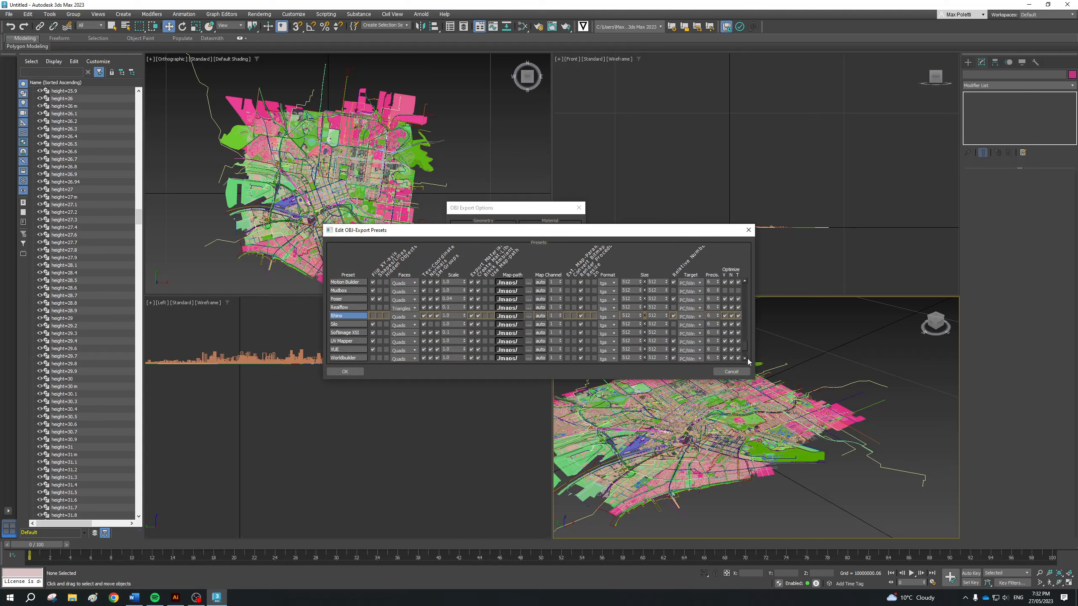
pyautogui.click(731, 371)
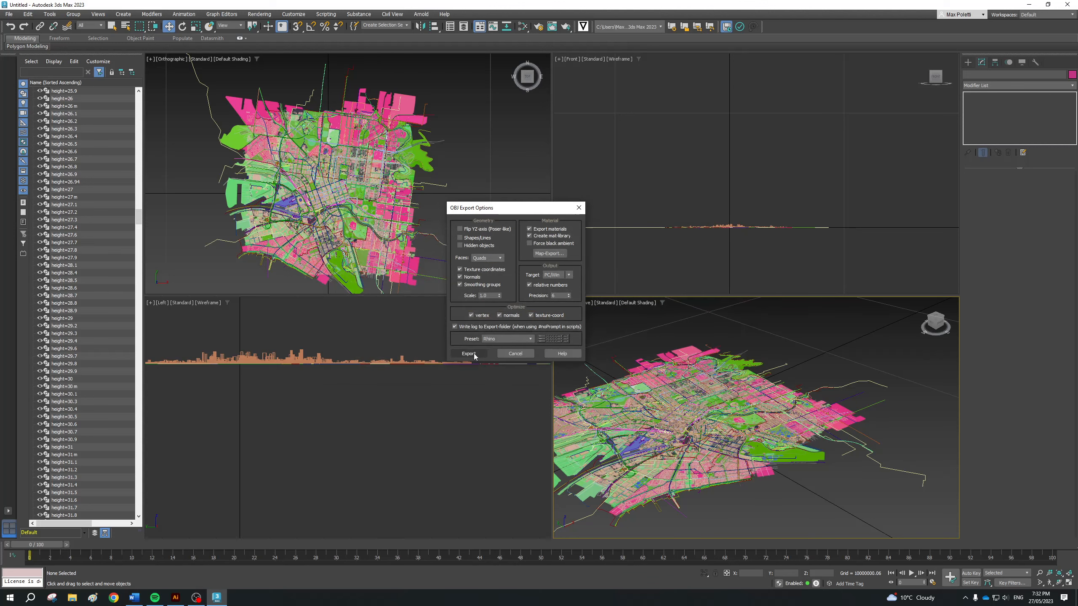
pyautogui.click(474, 354)
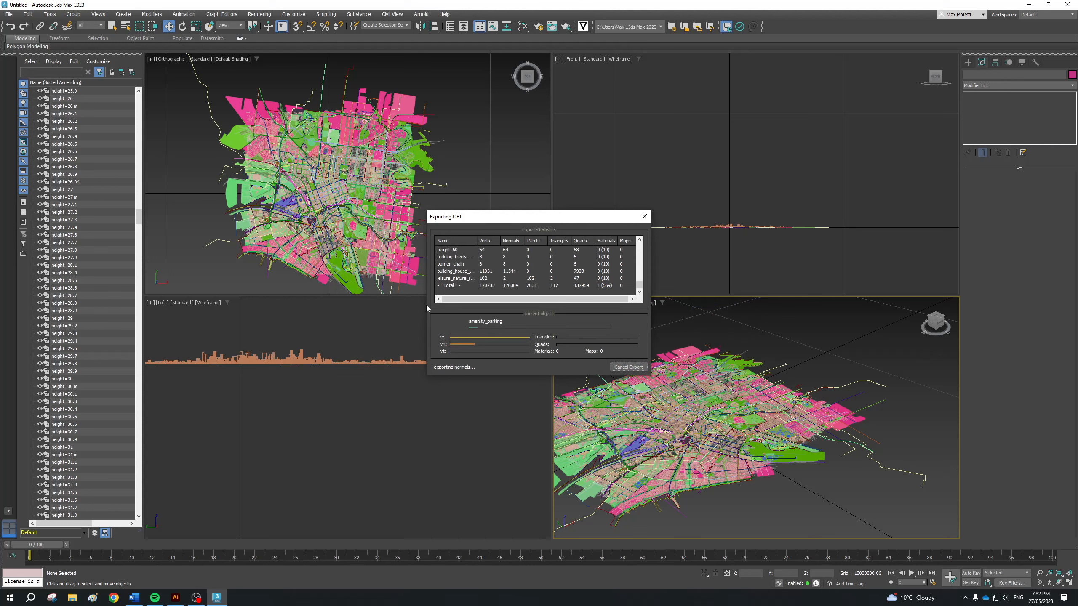
pyautogui.moveTo(135, 602)
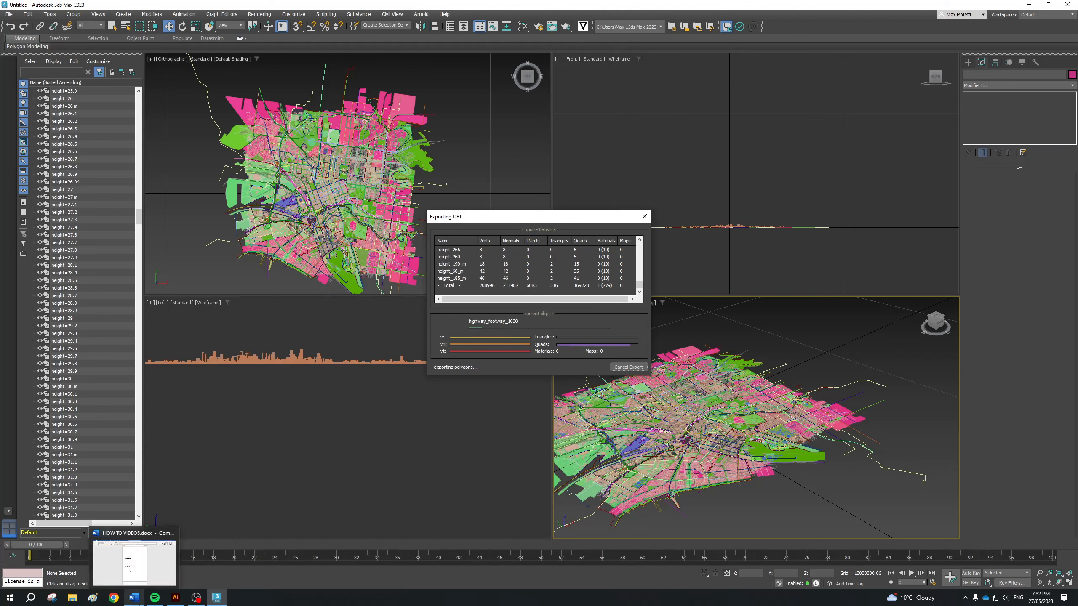
pyautogui.click(196, 598)
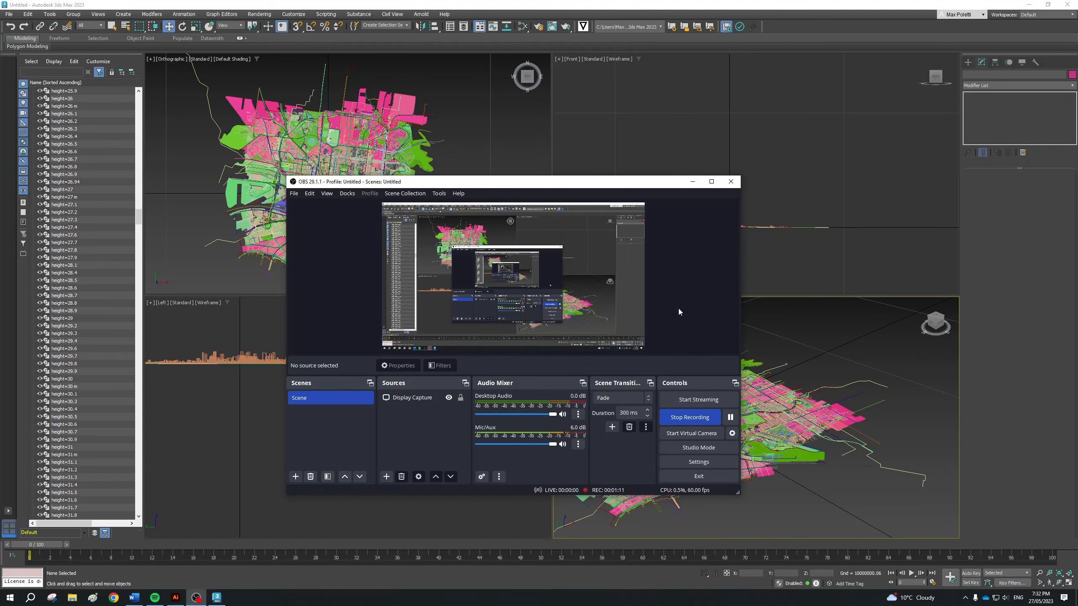
pyautogui.moveTo(594, 184); pyautogui.dragTo(380, 130)
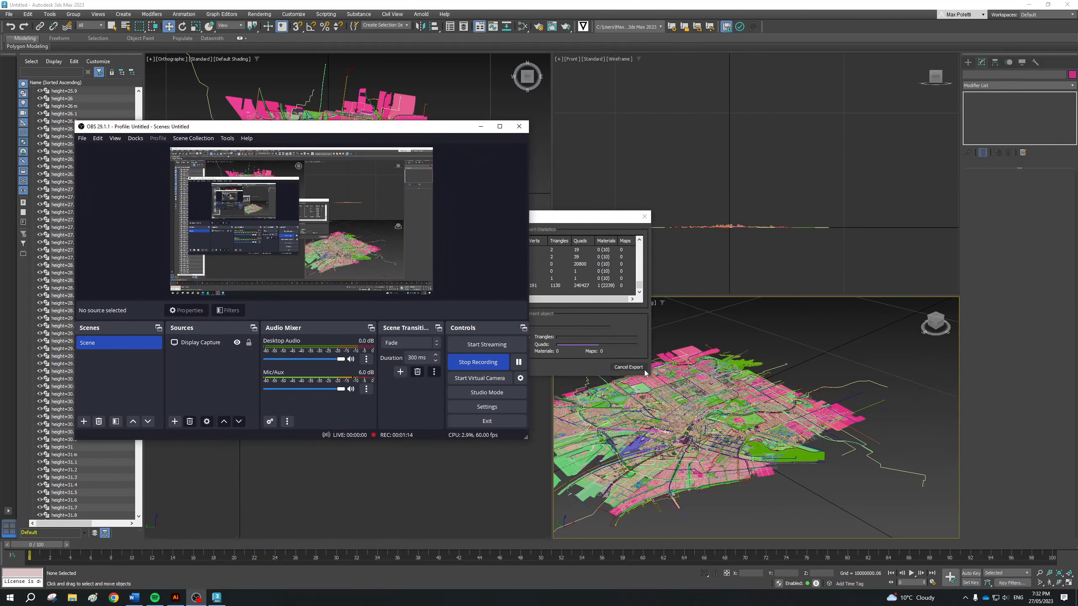
pyautogui.click(519, 364)
pyautogui.click(519, 363)
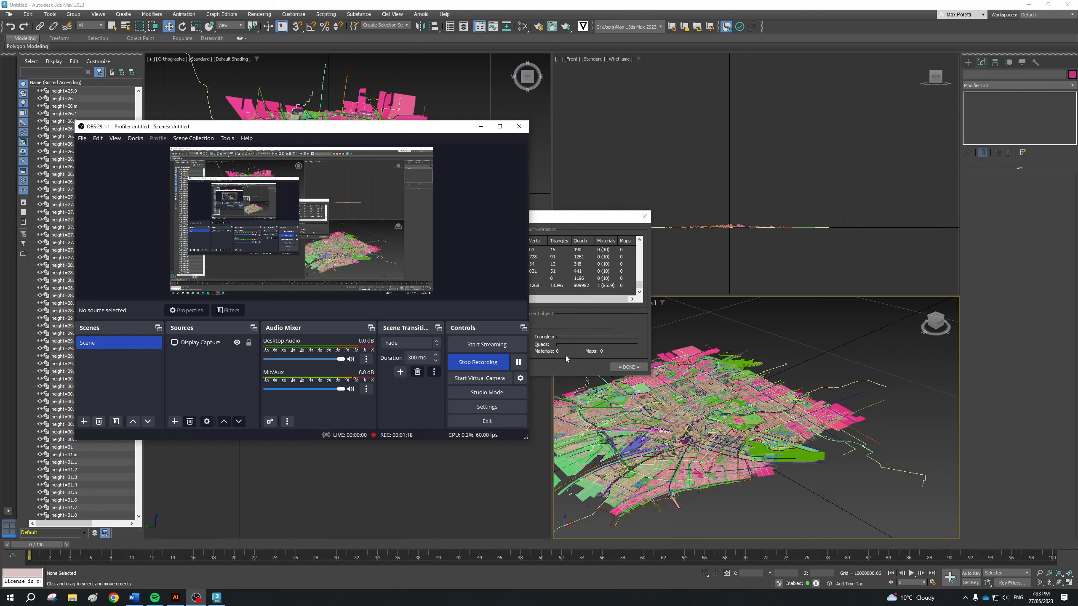
pyautogui.click(578, 389)
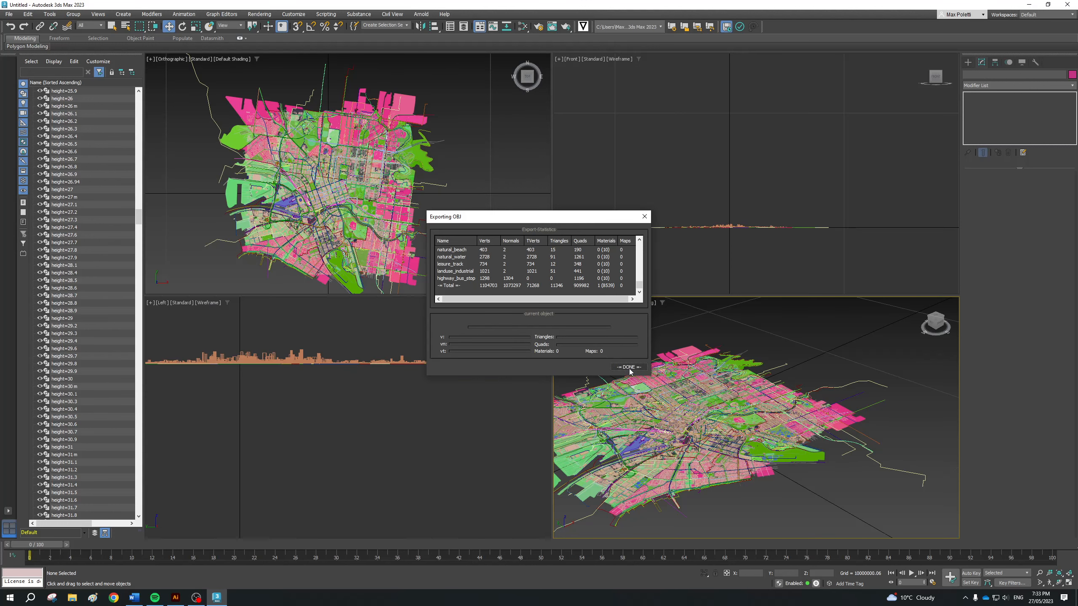
# - Close the finished export report and locate the exported Melbourne CBD.obj on the Desktop in File Explorer
pyautogui.click(627, 367)
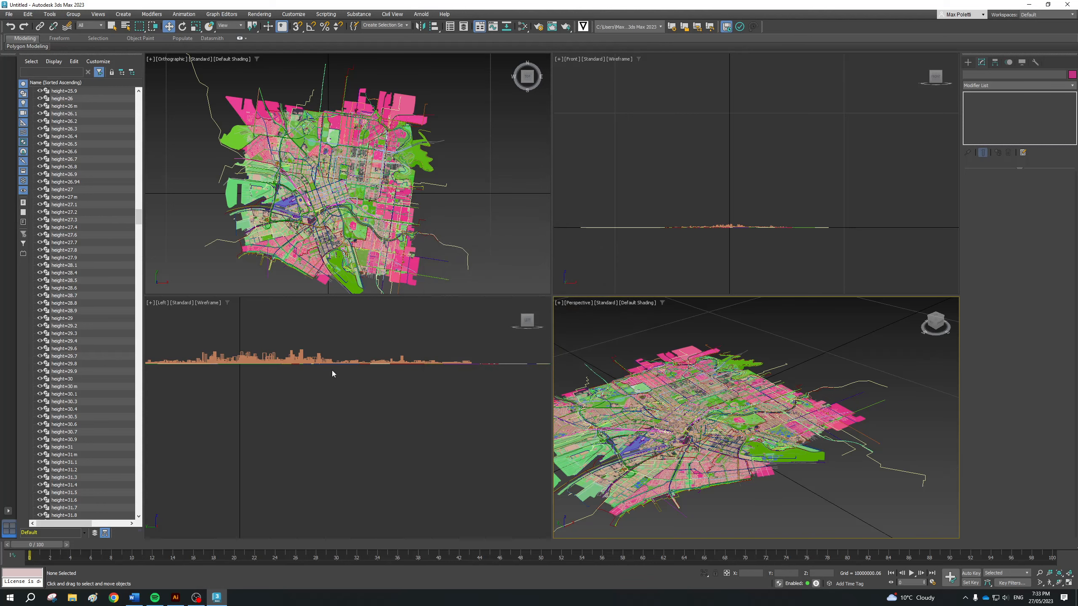
pyautogui.rightClick(72, 598)
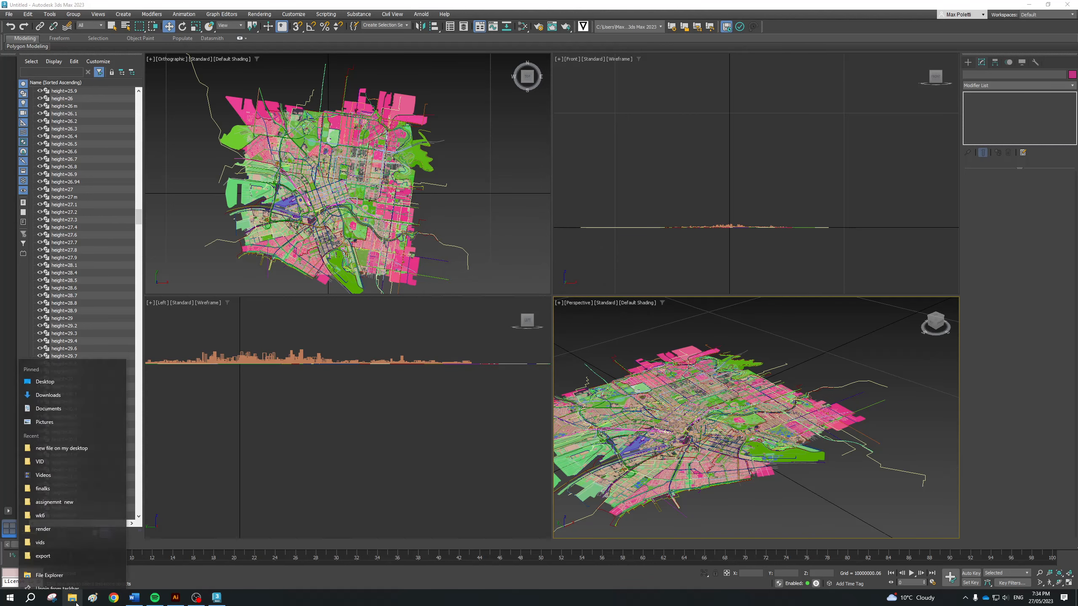
pyautogui.click(103, 570)
pyautogui.scroll(1, 356, 183)
pyautogui.click(353, 163)
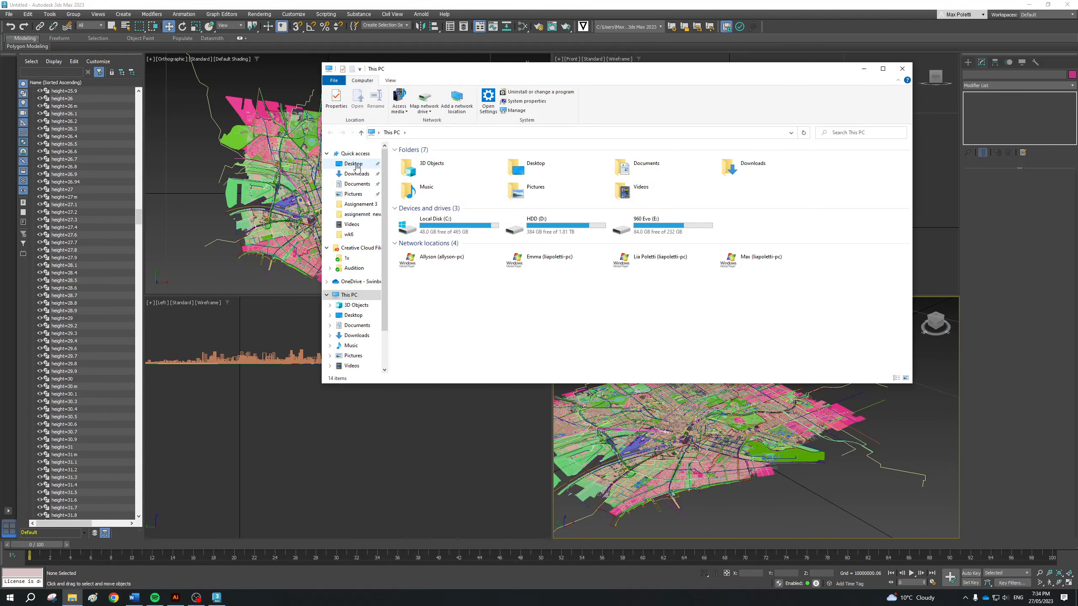
pyautogui.click(884, 171)
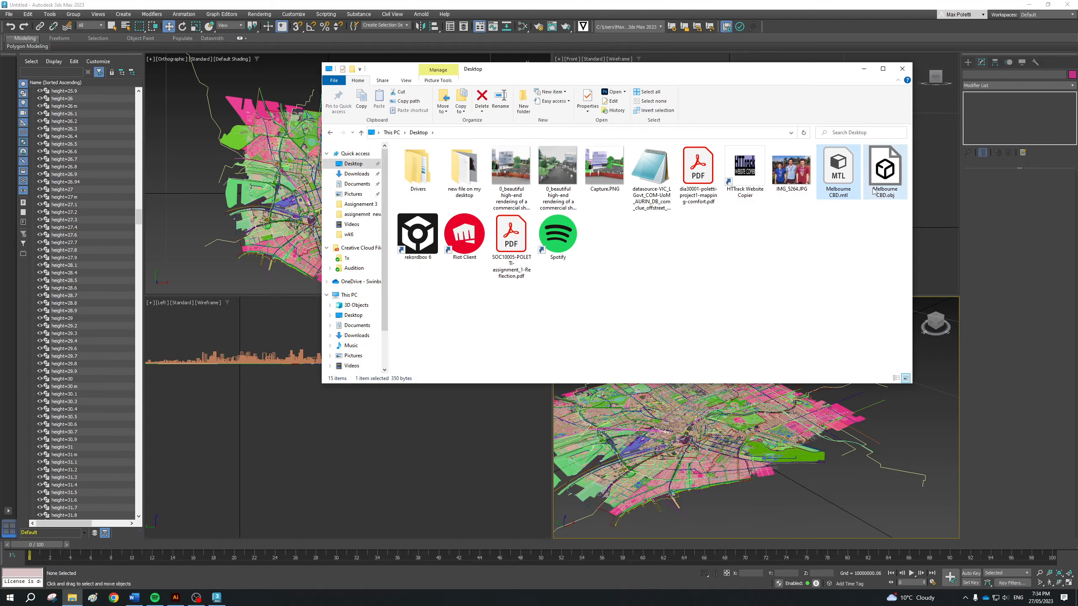
# - Search Windows for rhino and launch Rhino 7
pyautogui.click(6, 599)
pyautogui.write('rhino')
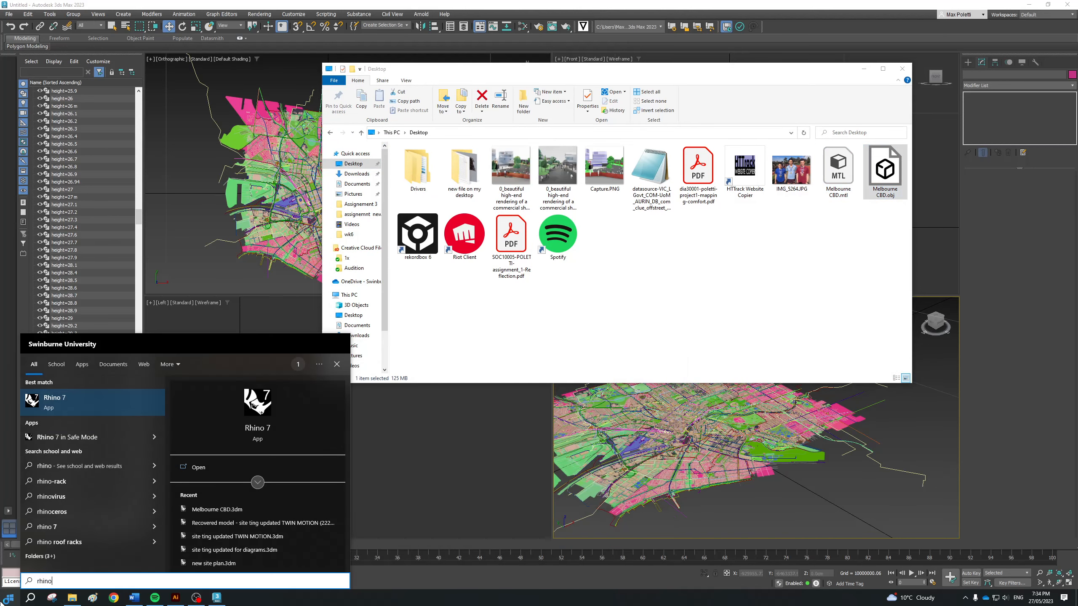
pyautogui.press('Return')
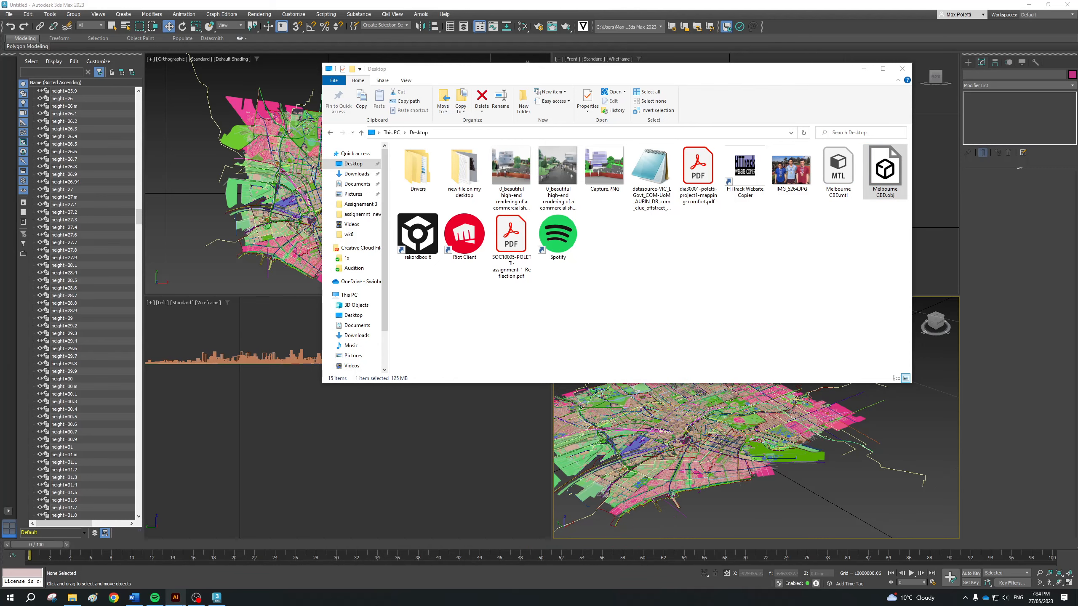
pyautogui.click(175, 597)
pyautogui.moveTo(222, 240); pyautogui.dragTo(349, 239)
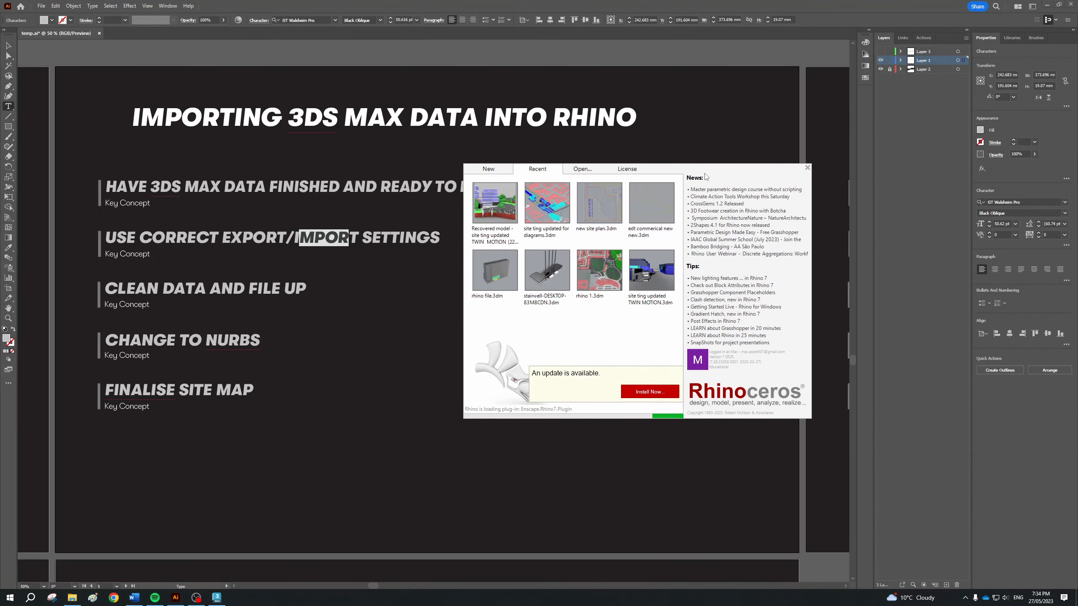
# - Create a new Rhino model from the Large Objects - Millimeters template and maximise its window
pyautogui.click(488, 170)
pyautogui.click(528, 254)
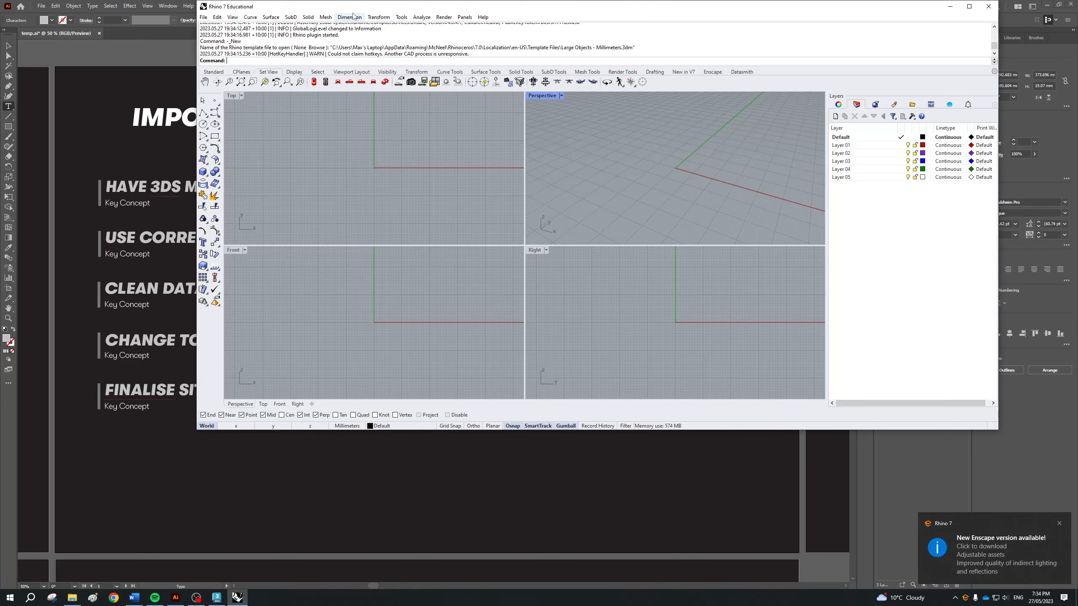
pyautogui.moveTo(351, 7); pyautogui.dragTo(269, 0)
# - Open Melbourne CBD.obj from the Desktop, importing OBJ groups as layers and setting display color from the OBJ material color
pyautogui.click(7, 14)
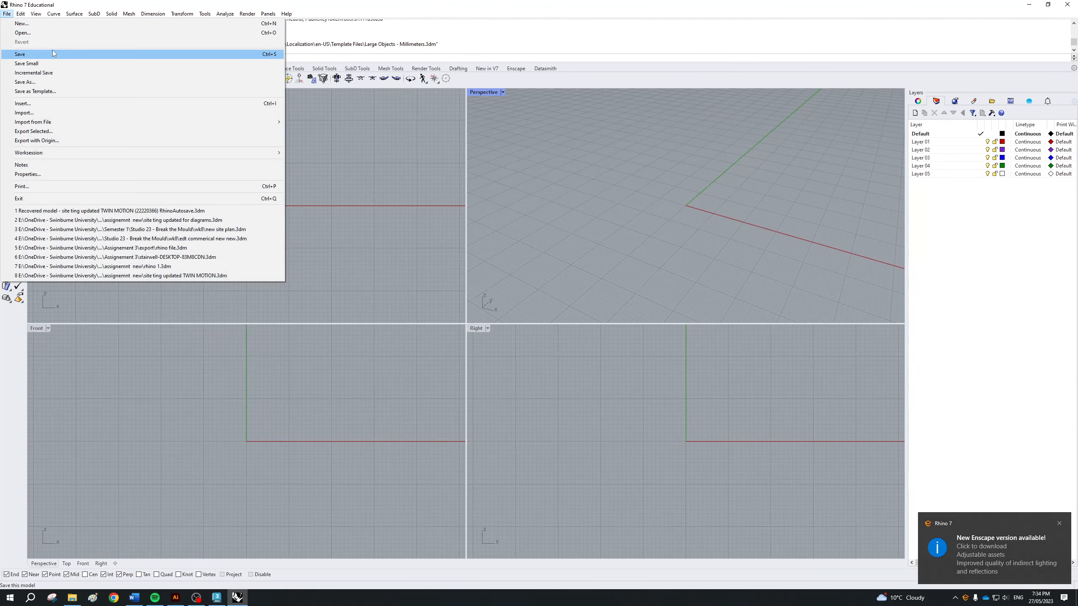
pyautogui.click(19, 33)
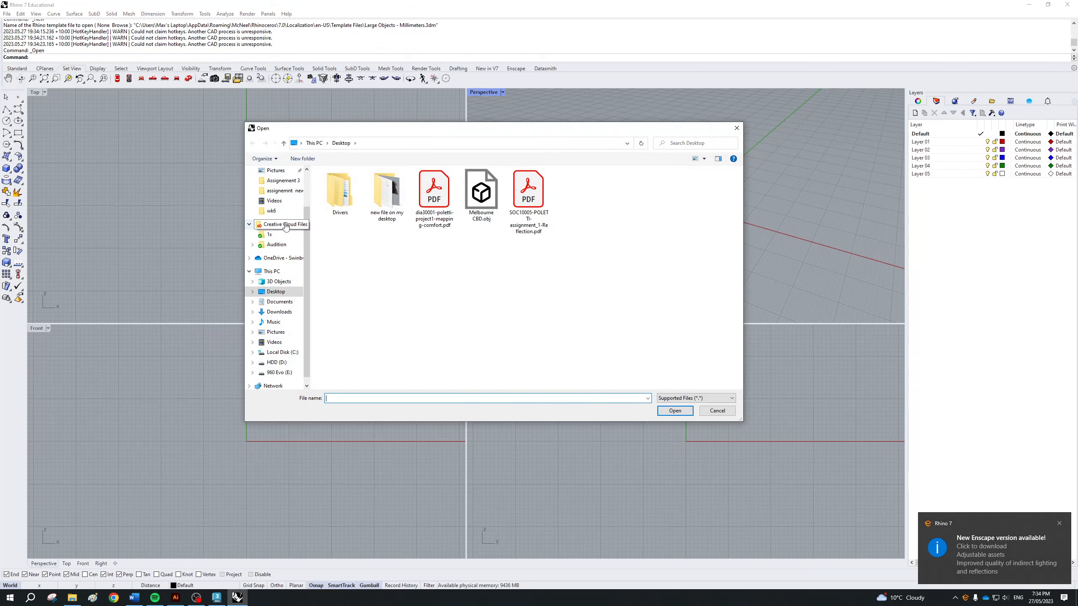
pyautogui.doubleClick(485, 199)
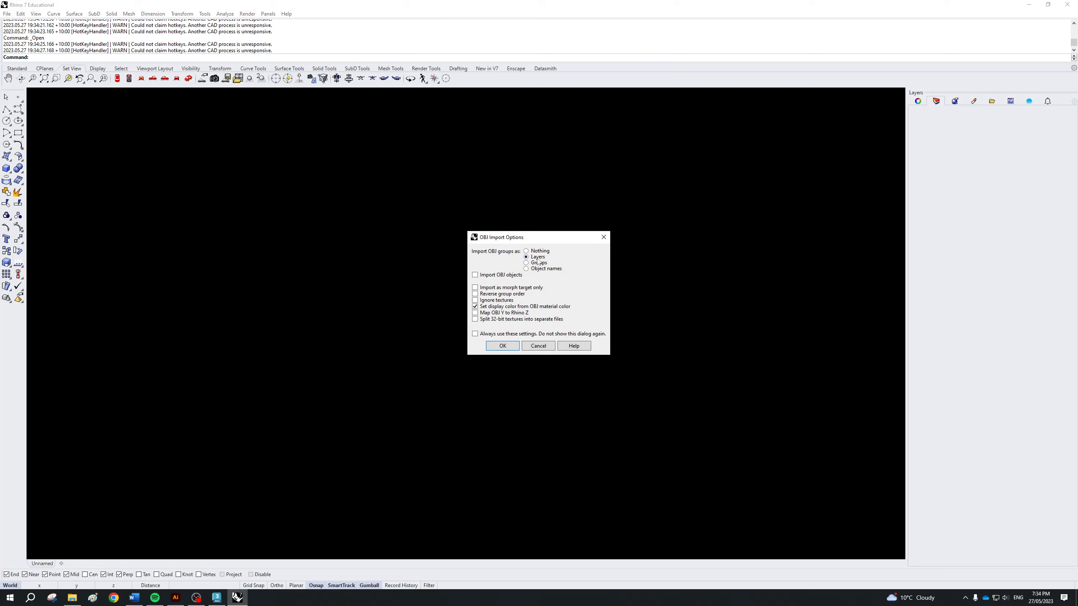
pyautogui.click(541, 252)
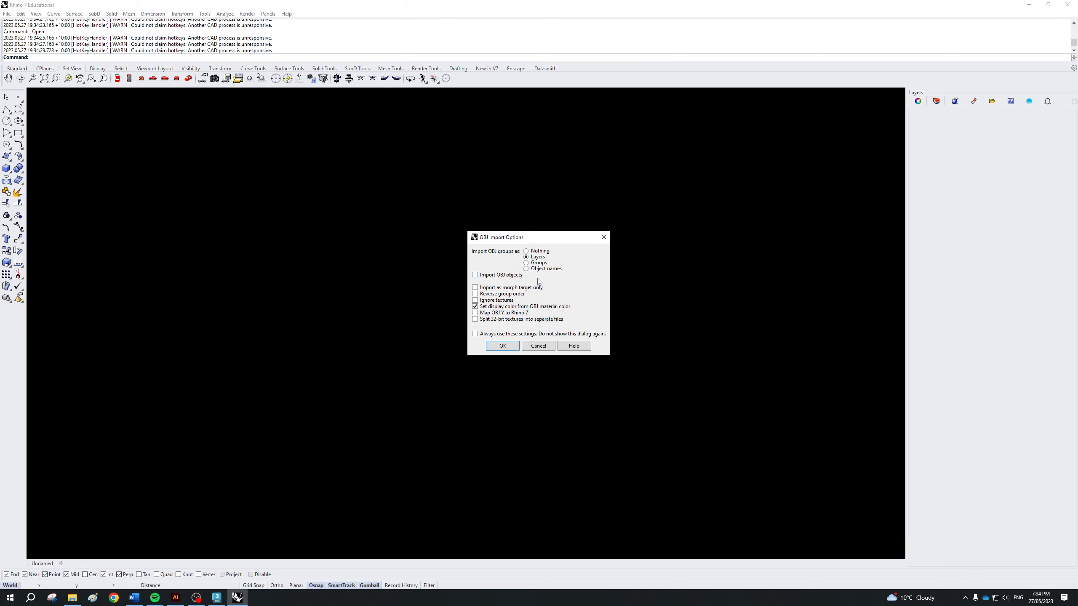
pyautogui.click(502, 345)
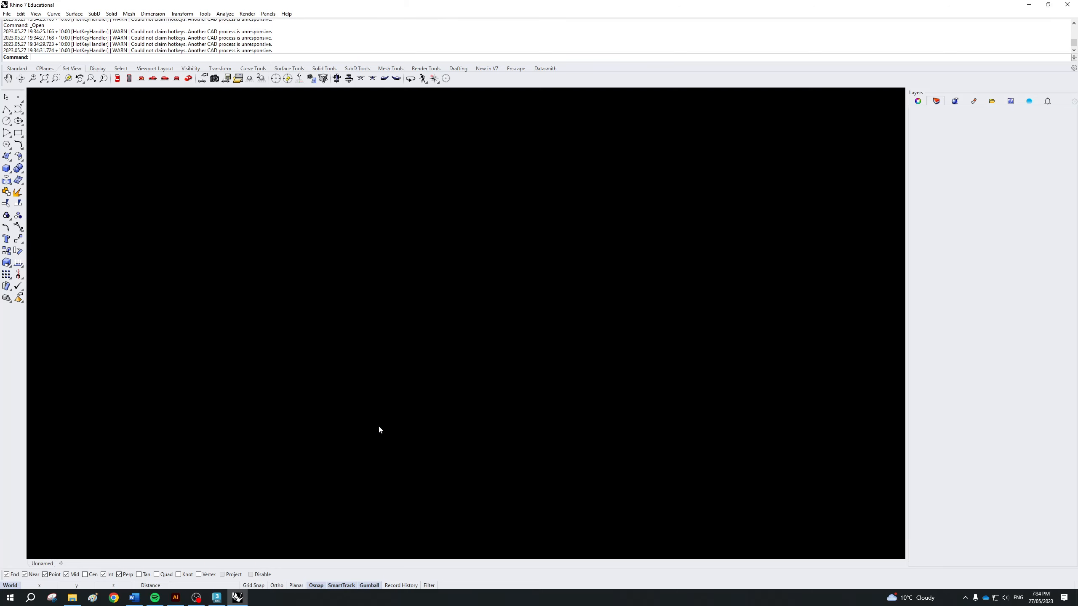
pyautogui.click(183, 601)
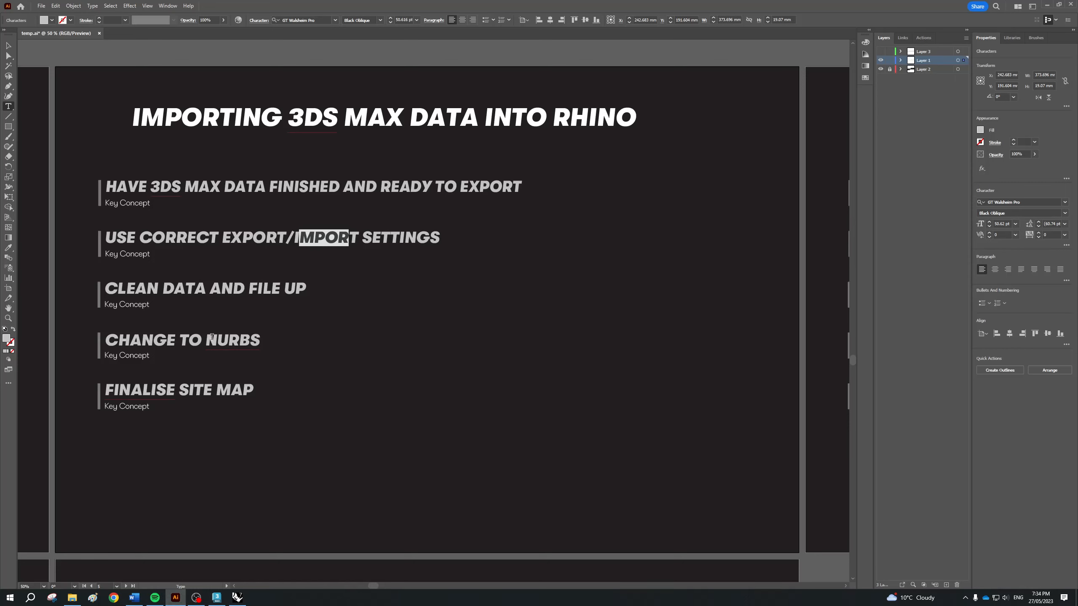
pyautogui.moveTo(206, 340); pyautogui.dragTo(271, 337)
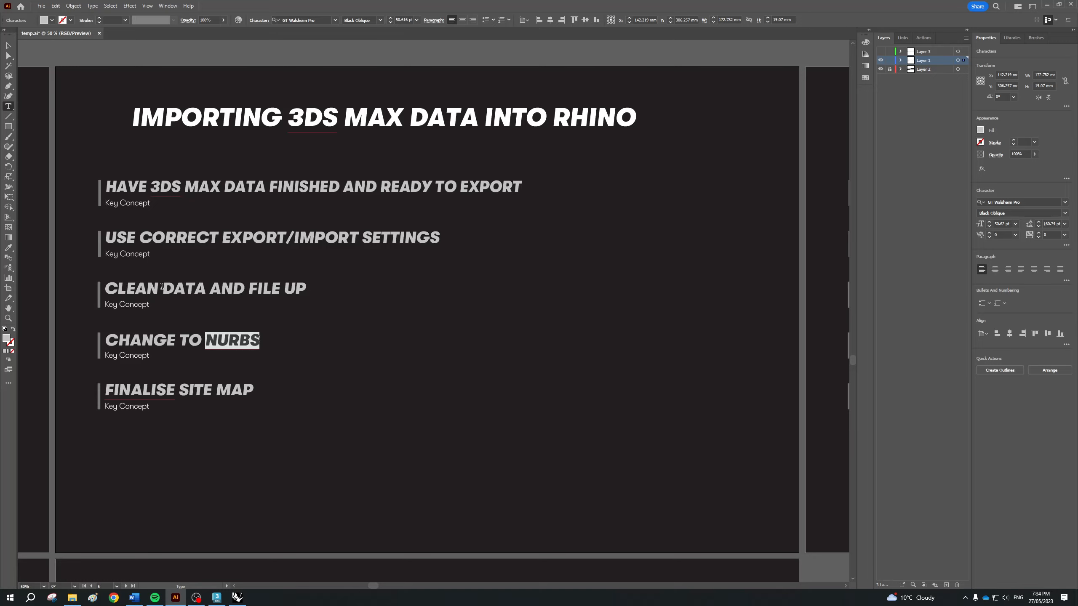
pyautogui.moveTo(162, 286); pyautogui.dragTo(272, 290)
pyautogui.click(272, 290)
pyautogui.hotkey('alt', 'Tab')
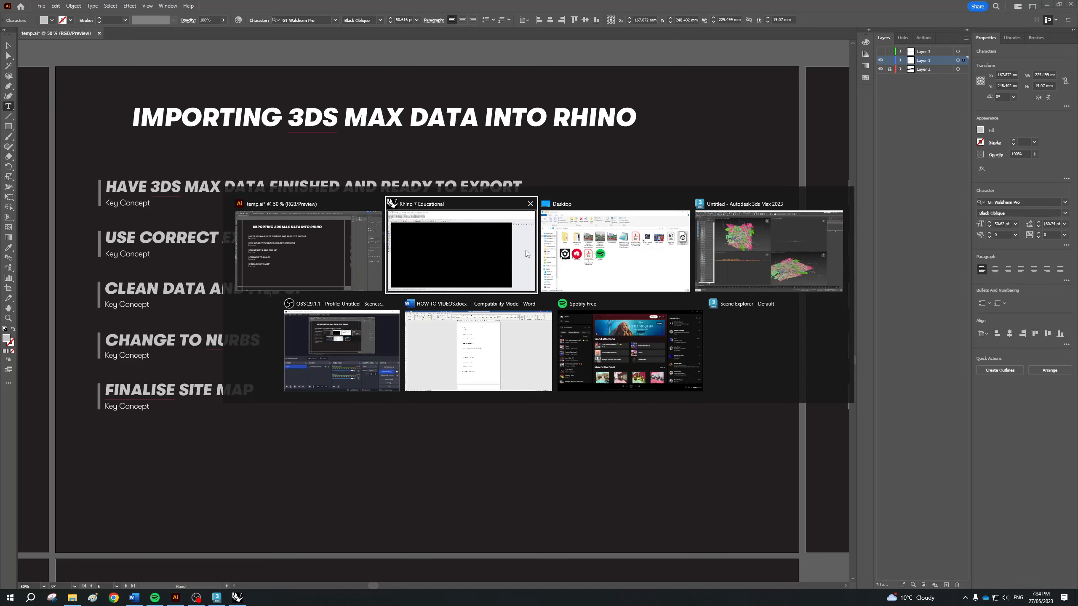
# - Switch to Rhino and examine the imported city meshes in the Perspective view along with the imported layers
pyautogui.click(495, 257)
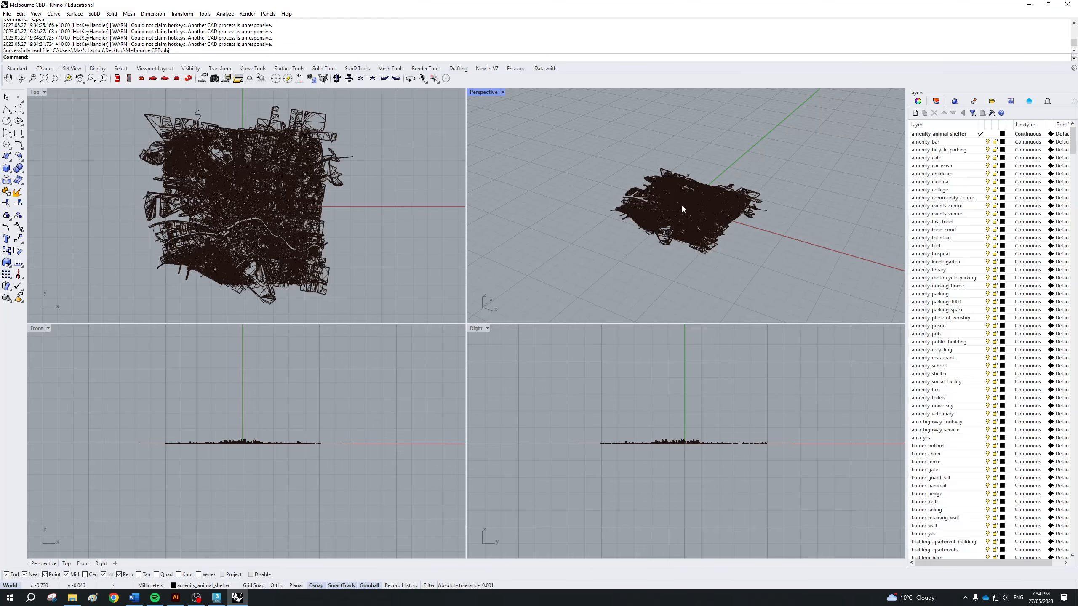
pyautogui.scroll(3, 724, 213)
pyautogui.scroll(10, 688, 192)
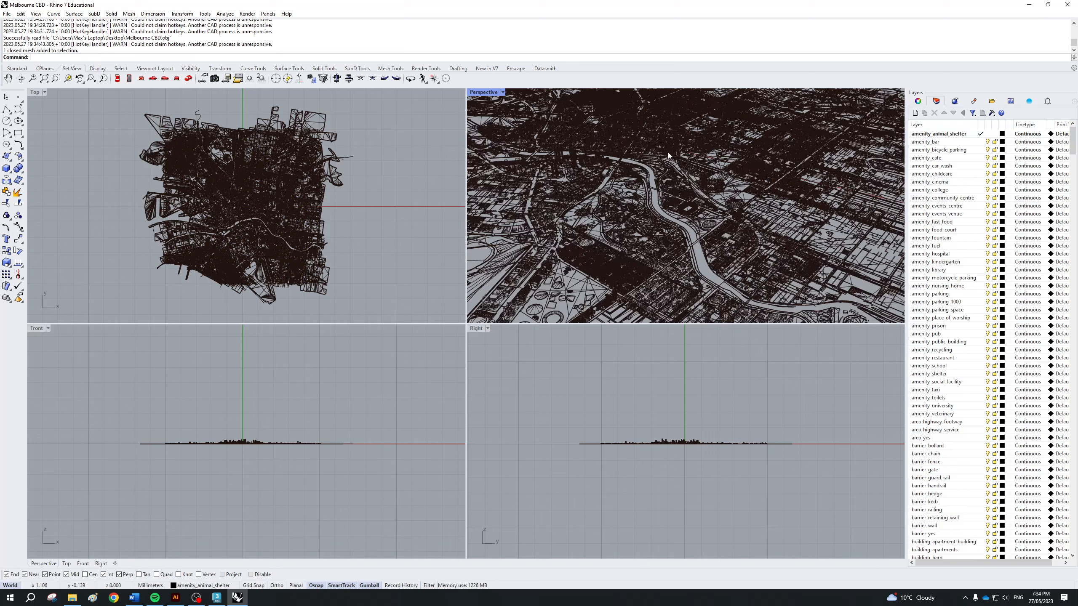
pyautogui.click(667, 152)
pyautogui.click(675, 164)
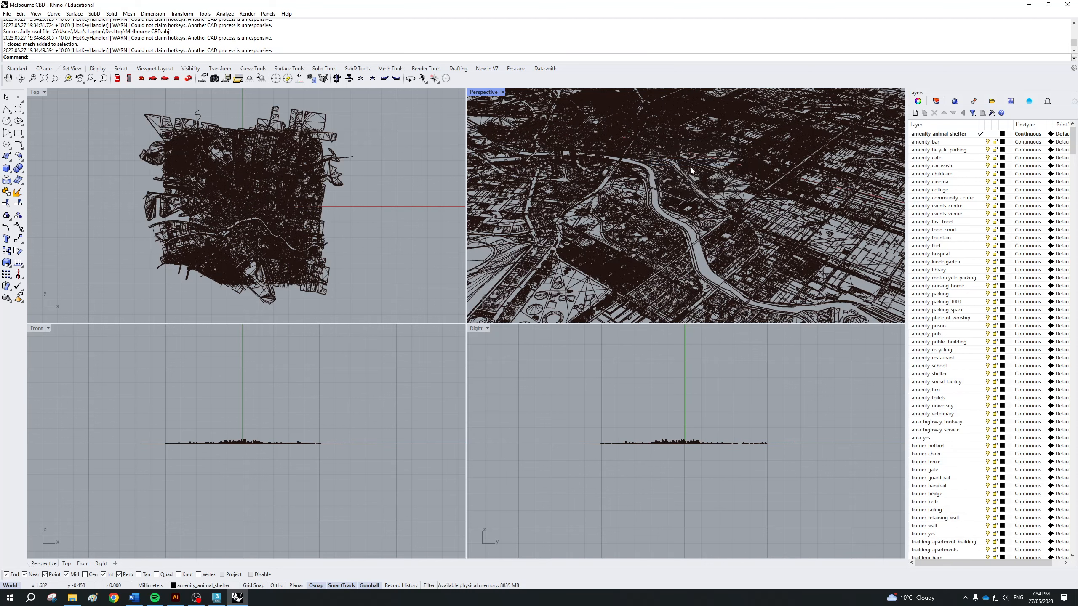
pyautogui.scroll(-10, 690, 167)
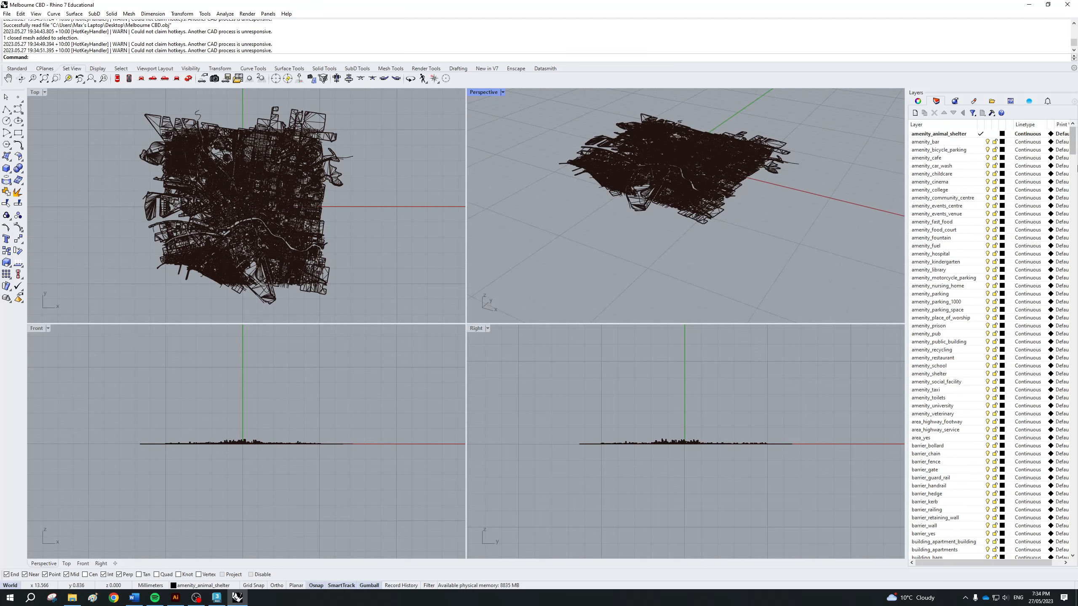
pyautogui.moveTo(1076, 168); pyautogui.dragTo(1076, 130)
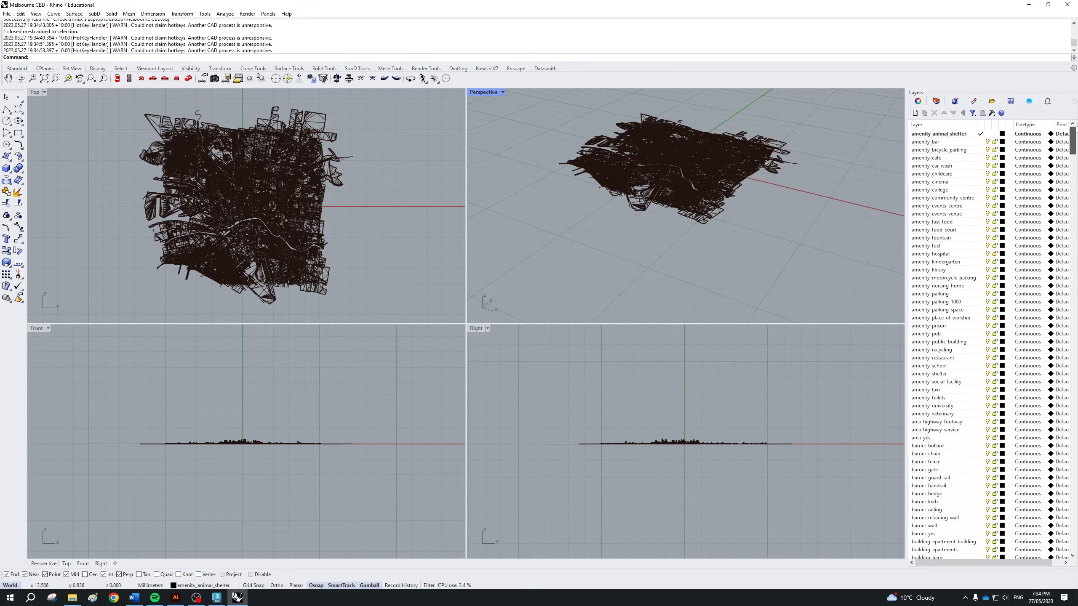
# - Create a layer named MESH and nest all the imported OBJ layers under it as sublayers
pyautogui.click(914, 113)
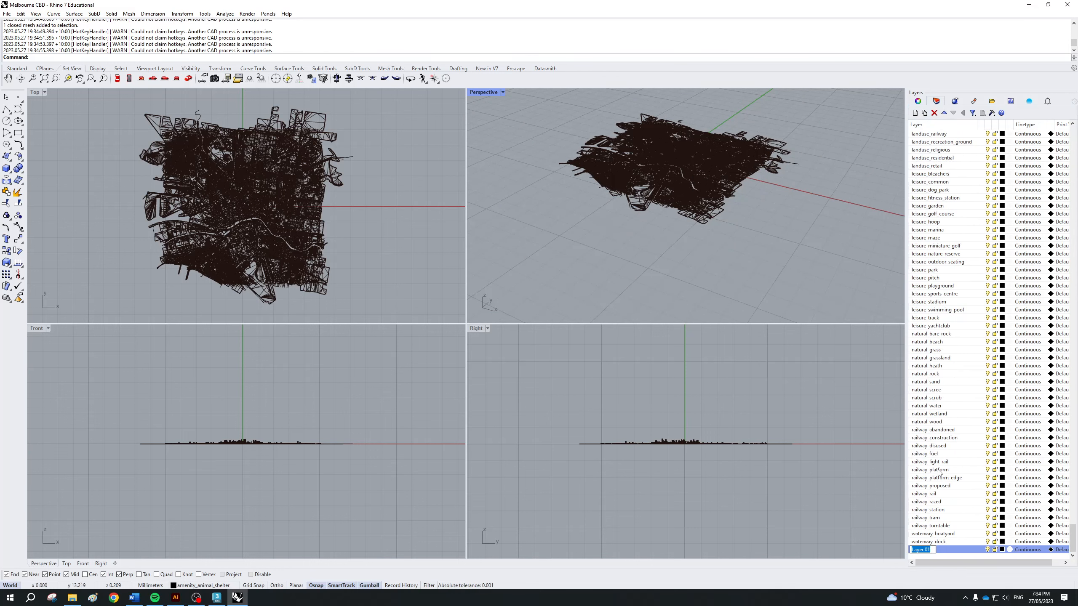
pyautogui.write('MESH')
pyautogui.press('Return')
pyautogui.click(940, 544)
pyautogui.moveTo(1075, 536)
pyautogui.mouseDown()
pyautogui.moveTo(1074, 136)
pyautogui.moveTo(1074, 539)
pyautogui.mouseUp()
pyautogui.click(953, 135)
pyautogui.keyDown('shift'); pyautogui.click(949, 547); pyautogui.keyUp('shift')
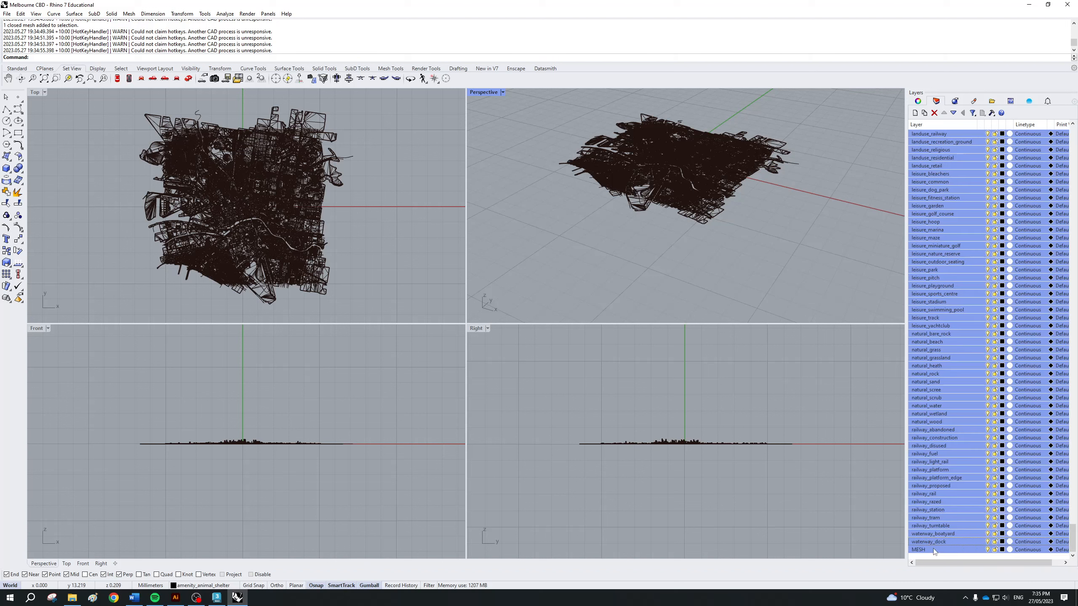
# - Switch to Illustrator to review the workflow outline from cleaning the data to finalising the site map, and return to Rhino
pyautogui.click(177, 597)
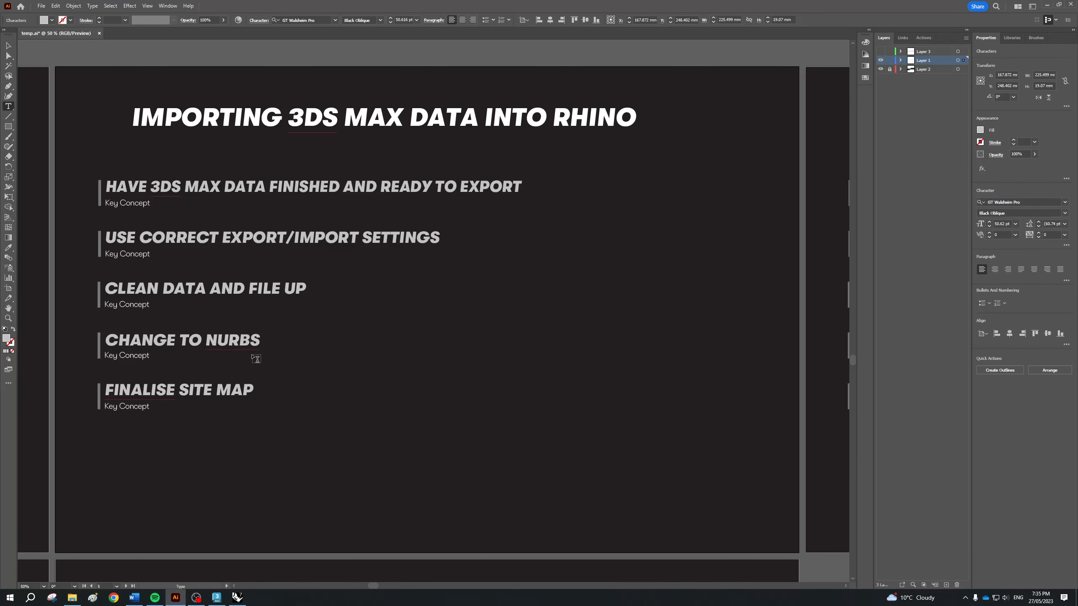
pyautogui.moveTo(119, 390); pyautogui.dragTo(188, 390)
pyautogui.click(188, 390)
pyautogui.hotkey('alt', 'Tab')
pyautogui.press('Escape')
pyautogui.click(237, 597)
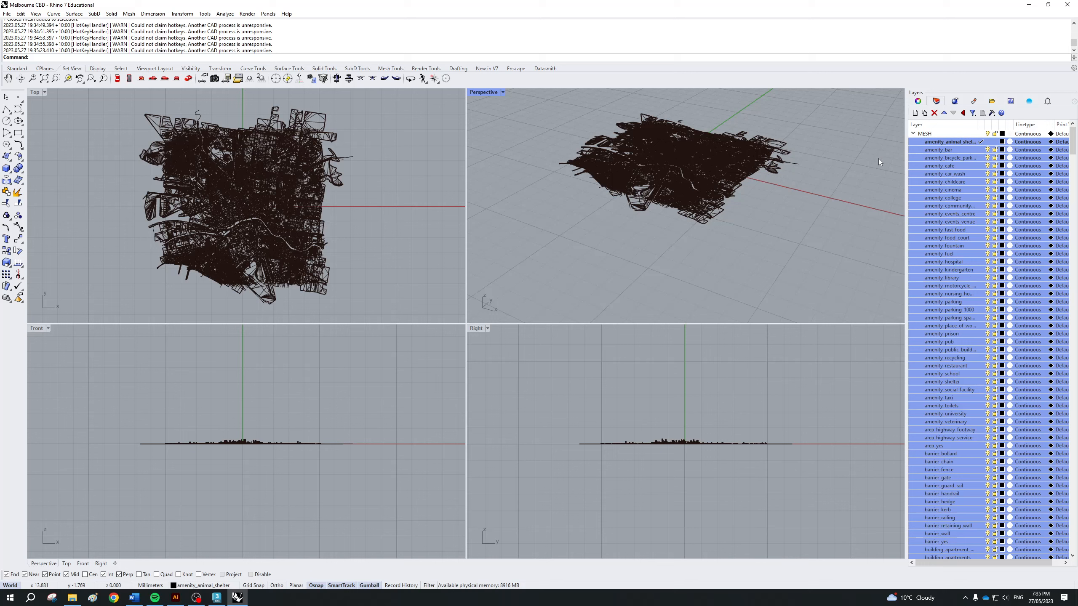
pyautogui.click(196, 598)
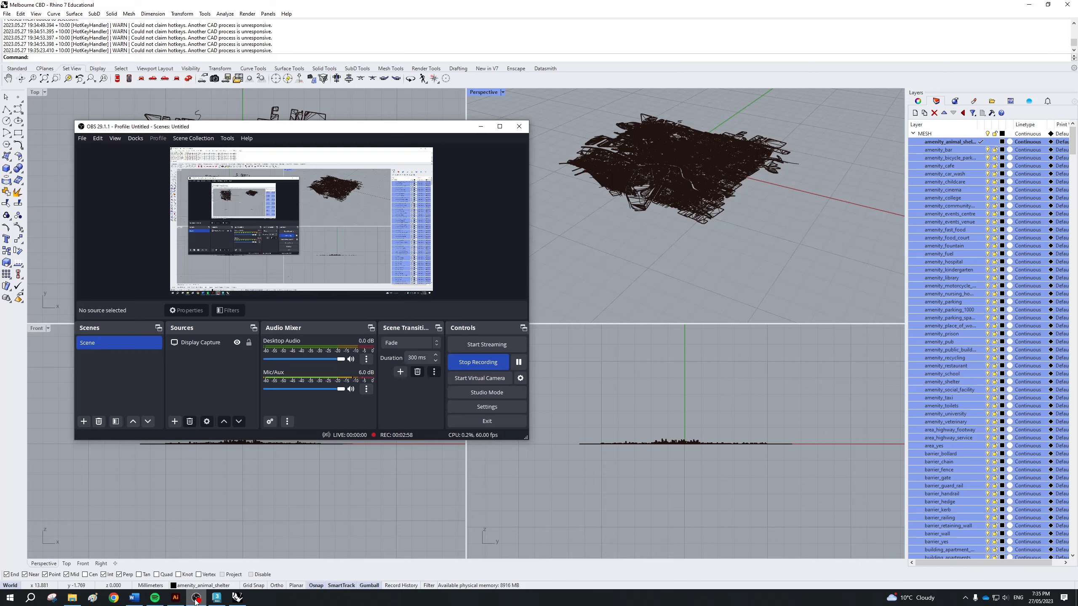
pyautogui.click(518, 362)
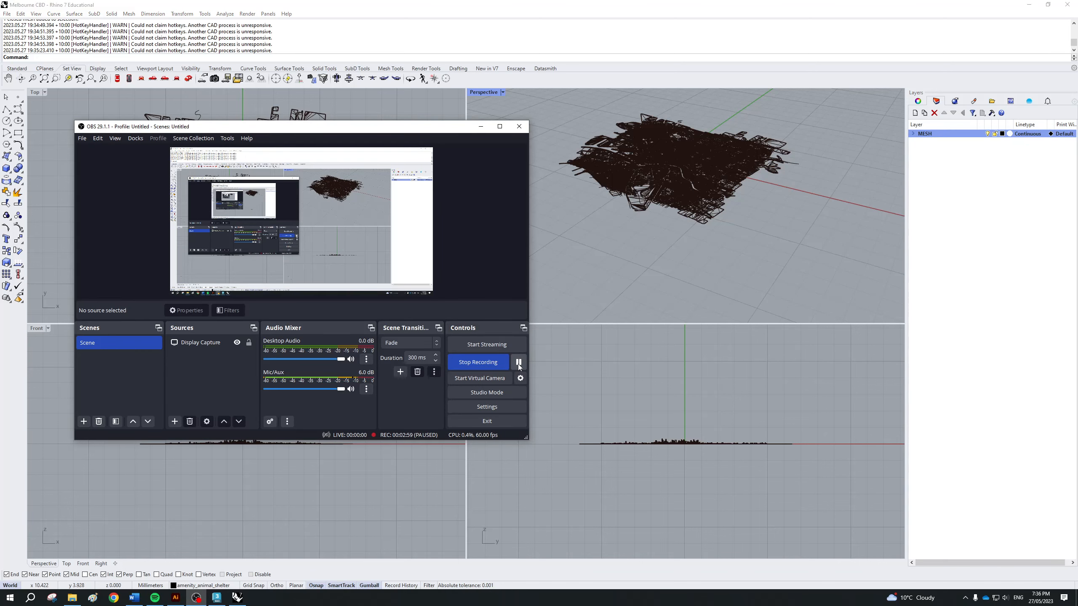
pyautogui.click(986, 241)
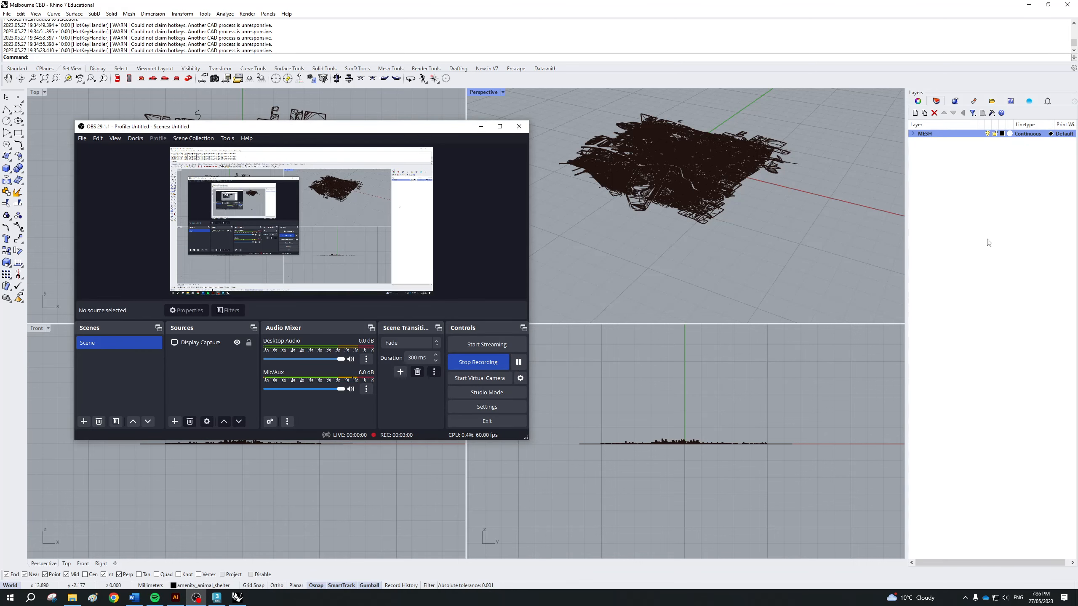
# - Check the sublayers of MESH, collapse the group and create a new top-level layer named BUILT AREA
pyautogui.click(913, 134)
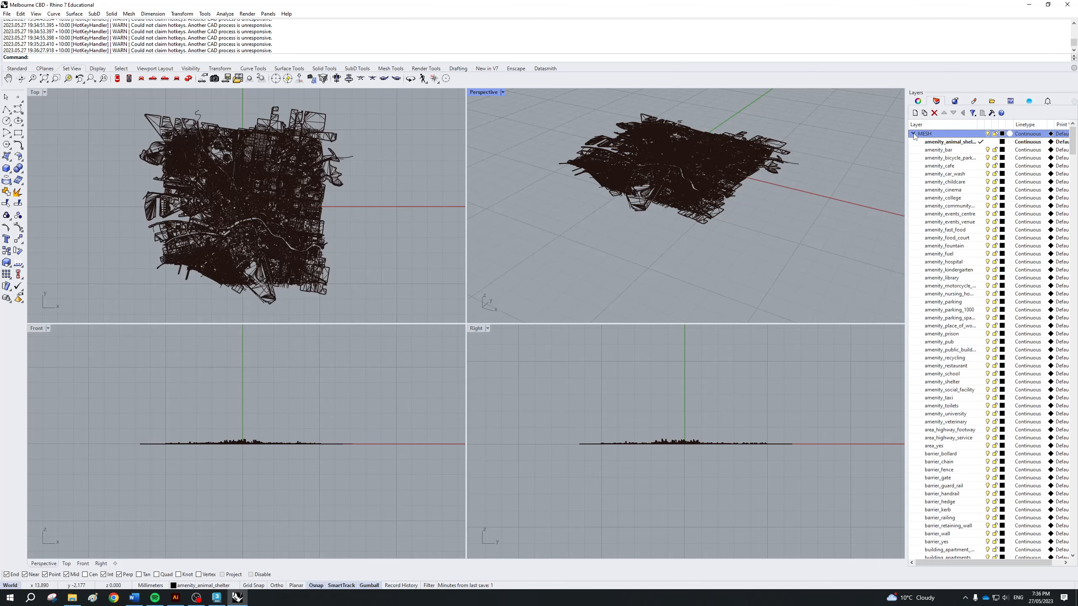
pyautogui.click(913, 134)
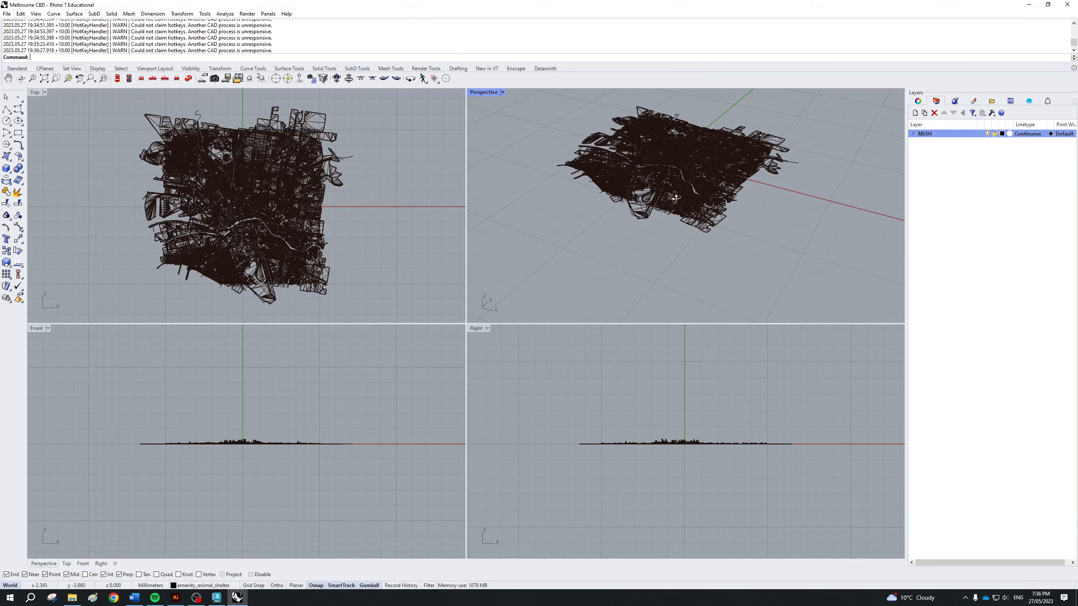
pyautogui.scroll(5, 685, 175)
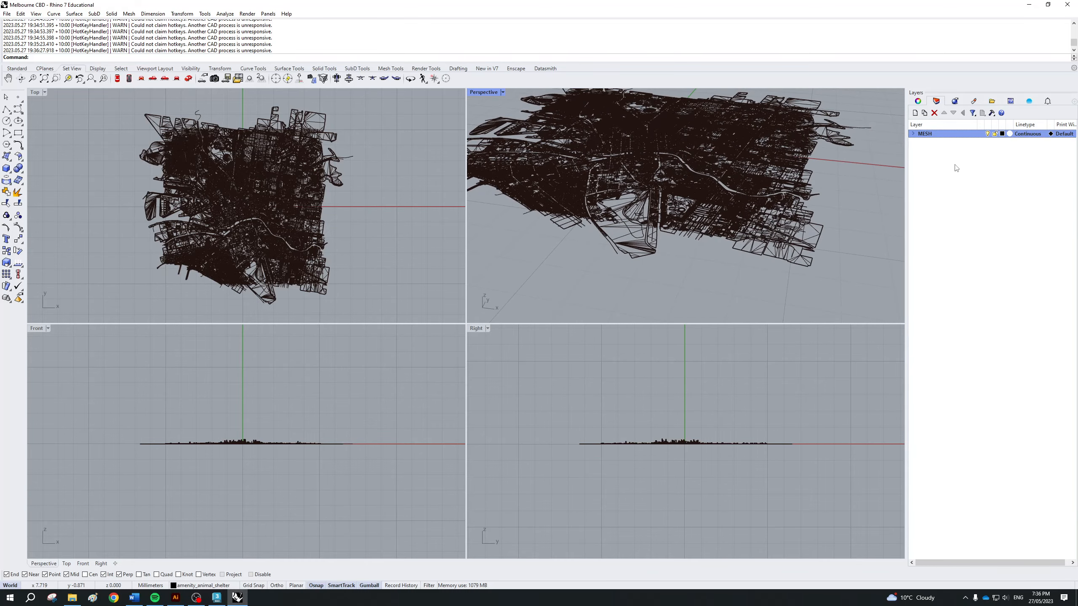
pyautogui.rightClick(956, 168)
pyautogui.click(960, 169)
pyautogui.write('BU')
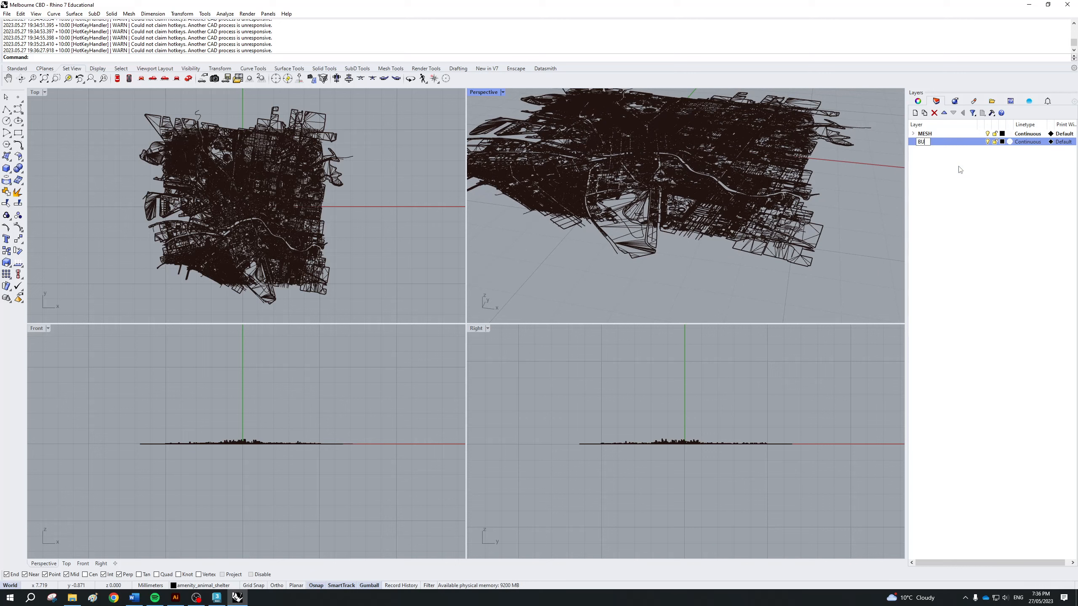
pyautogui.write('ILT ARA')
pyautogui.press('Return')
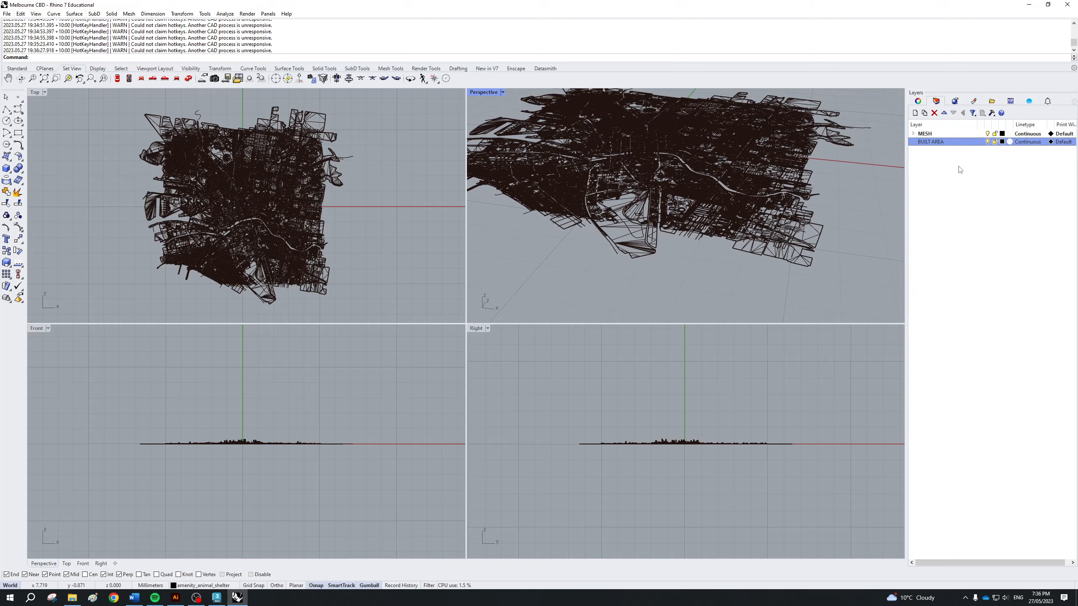
# - Create another top-level layer named GREEN
pyautogui.rightClick(960, 169)
pyautogui.click(984, 171)
pyautogui.write('G')
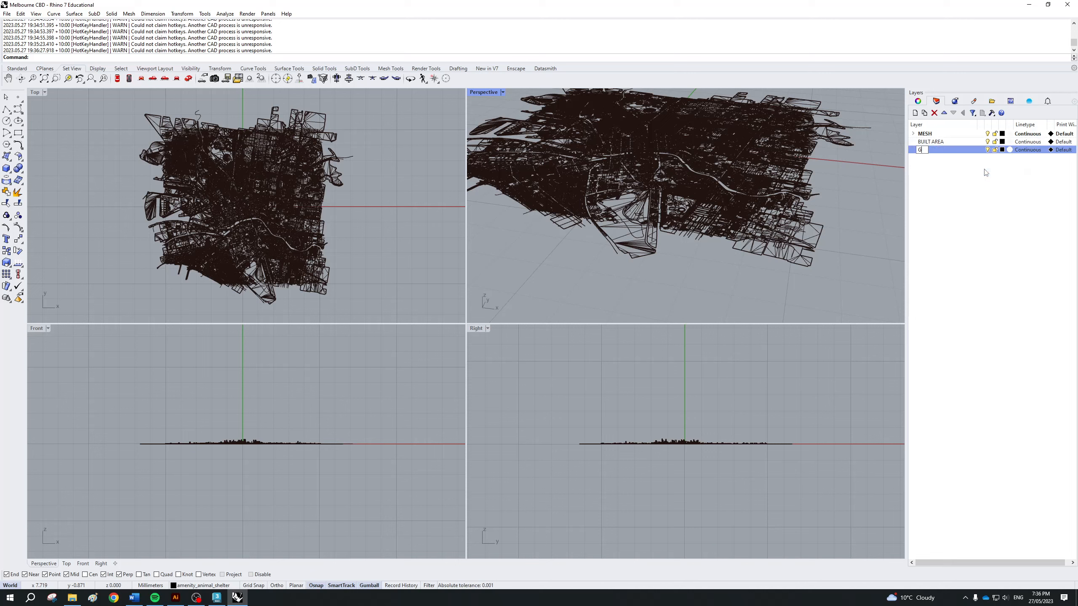
pyautogui.write('REEN')
pyautogui.press('Return')
# - Create a top-level layer named ROADS/TRAVEL below GREEN
pyautogui.rightClick(985, 172)
pyautogui.click(994, 174)
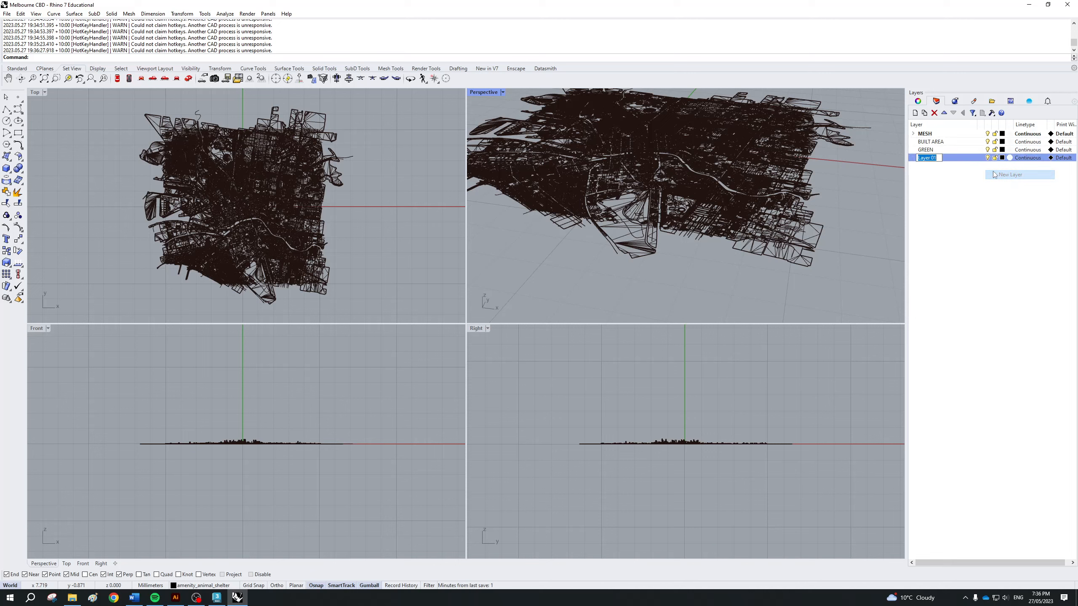
pyautogui.write('T')
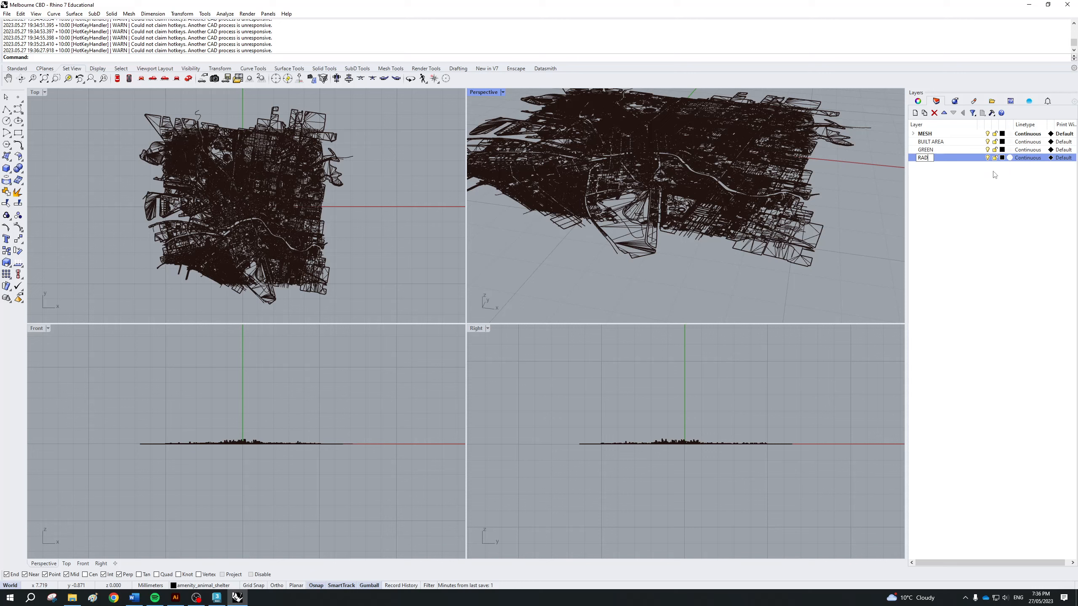
pyautogui.write('AD')
pyautogui.press('BackSpace')
pyautogui.press('BackSpace')
pyautogui.write('O')
pyautogui.press('BackSpace')
pyautogui.press('BackSpace')
pyautogui.write('ADS')
pyautogui.press('Return')
# - Create a top-level layer named ZONE below ROADS/TRAVEL
pyautogui.rightClick(991, 192)
pyautogui.click(992, 201)
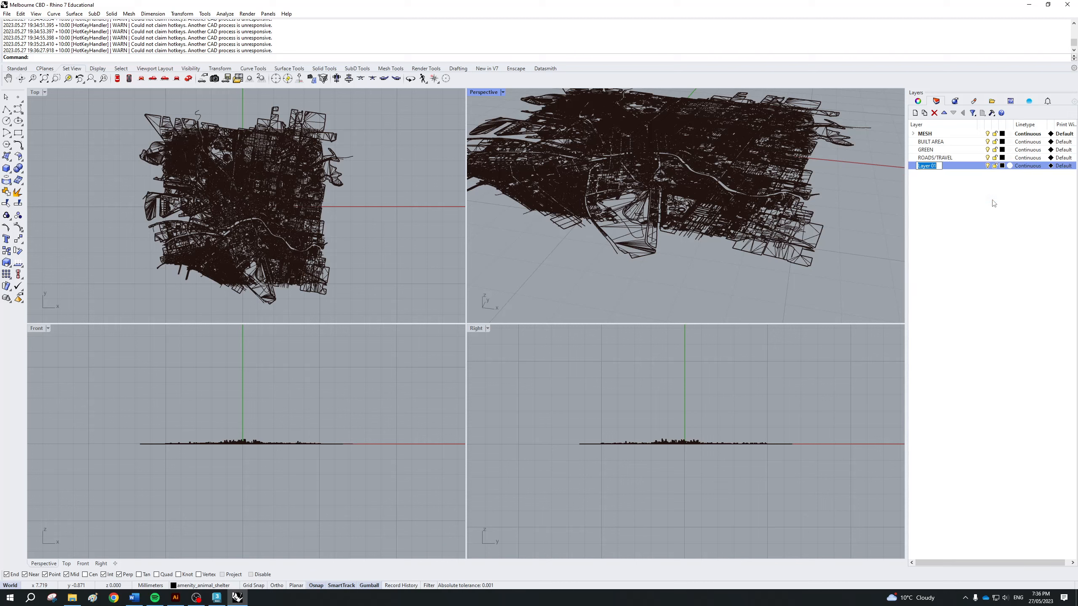
pyautogui.write('ZONE')
pyautogui.click(989, 195)
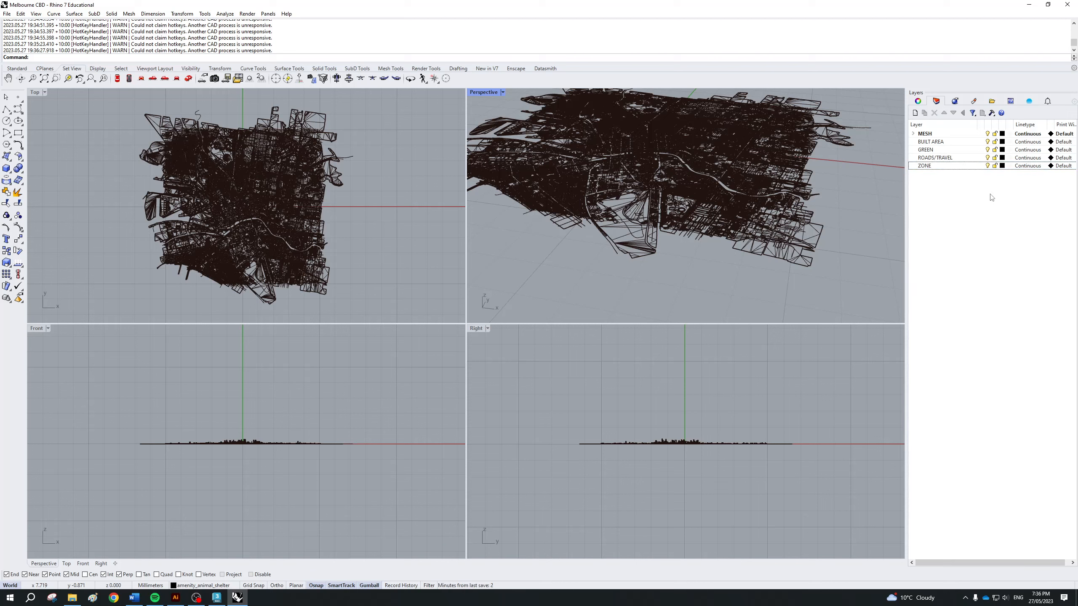
# - Select the industrial land-use mesh in the Top view and show its object properties to identify its layer
pyautogui.scroll(8, 151, 201)
pyautogui.click(152, 202)
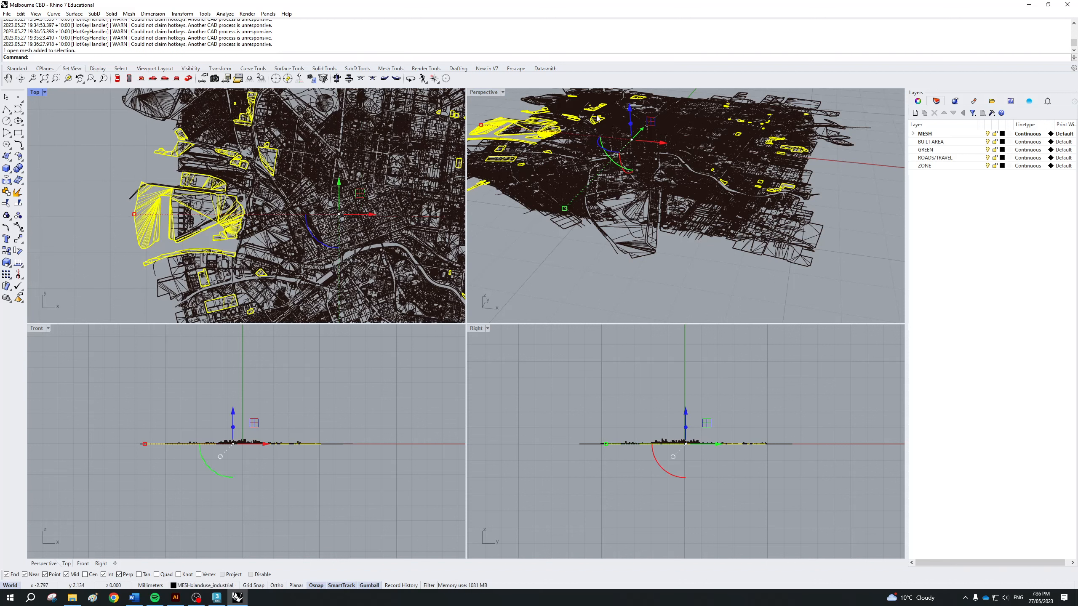
pyautogui.click(918, 101)
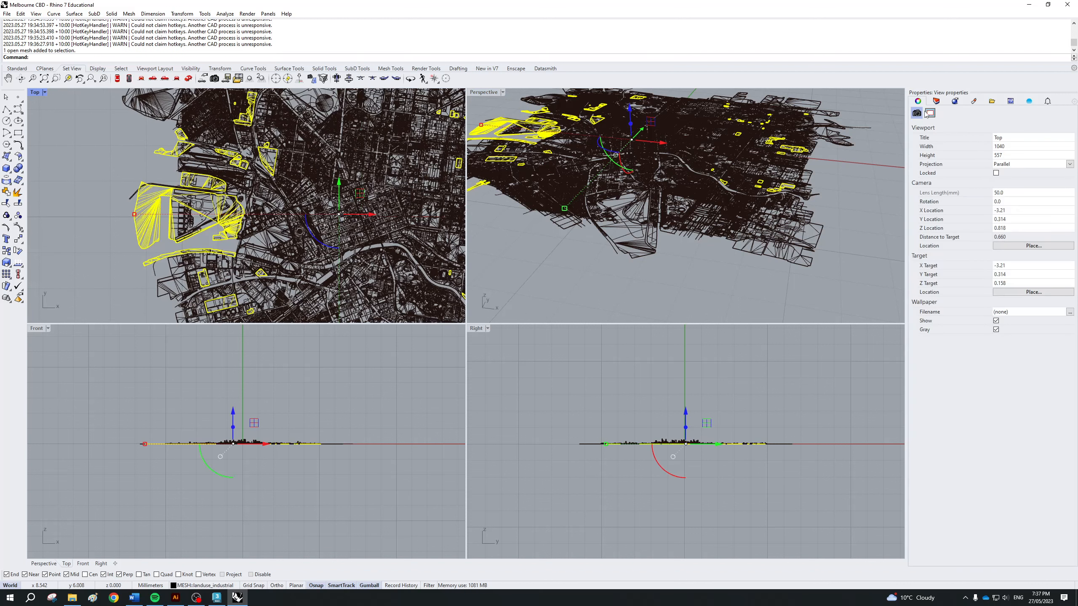
pyautogui.click(929, 113)
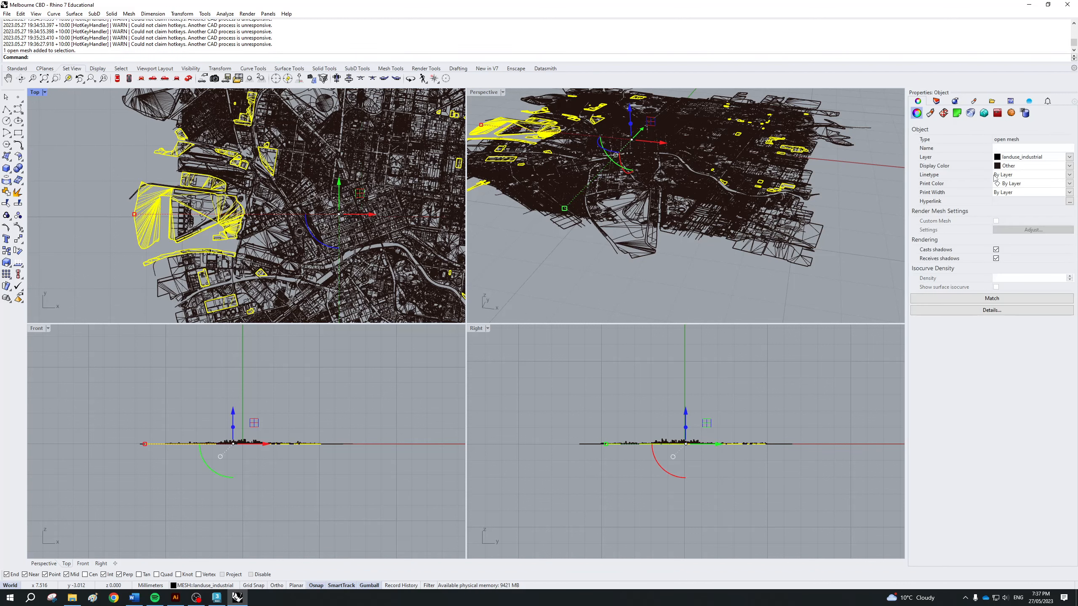
# - Try moving the industrial land-use mesh along the X axis in the Top view, and undo the move
pyautogui.scroll(-4, 202, 203)
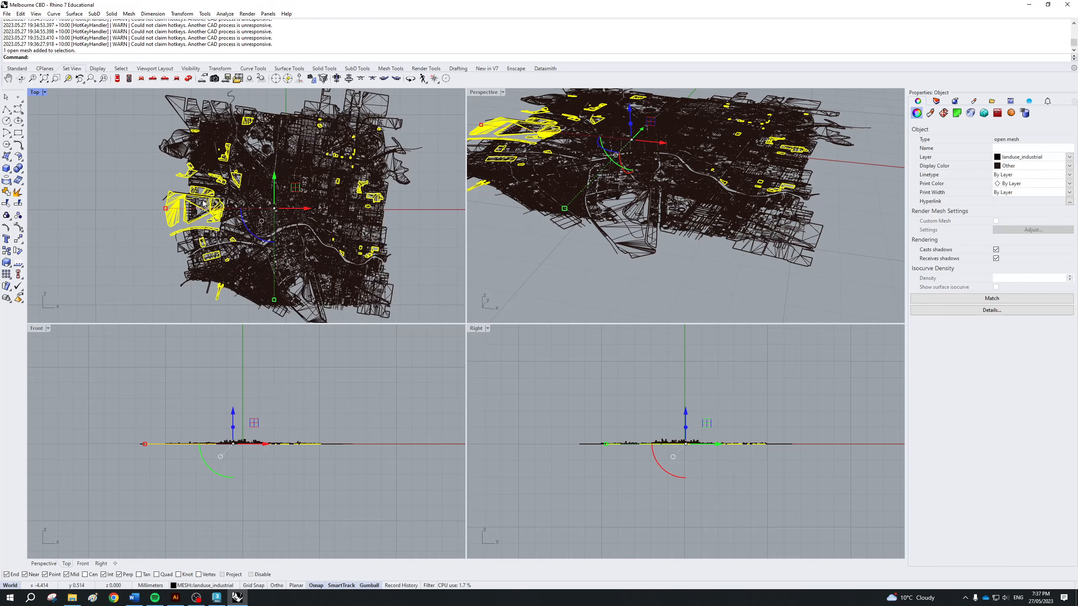
pyautogui.moveTo(318, 209); pyautogui.dragTo(140, 210)
pyautogui.hotkey('ctrl', 'z')
# - Select the residential and park meshes in turn and check in the object properties which layers they belong to
pyautogui.click(189, 142)
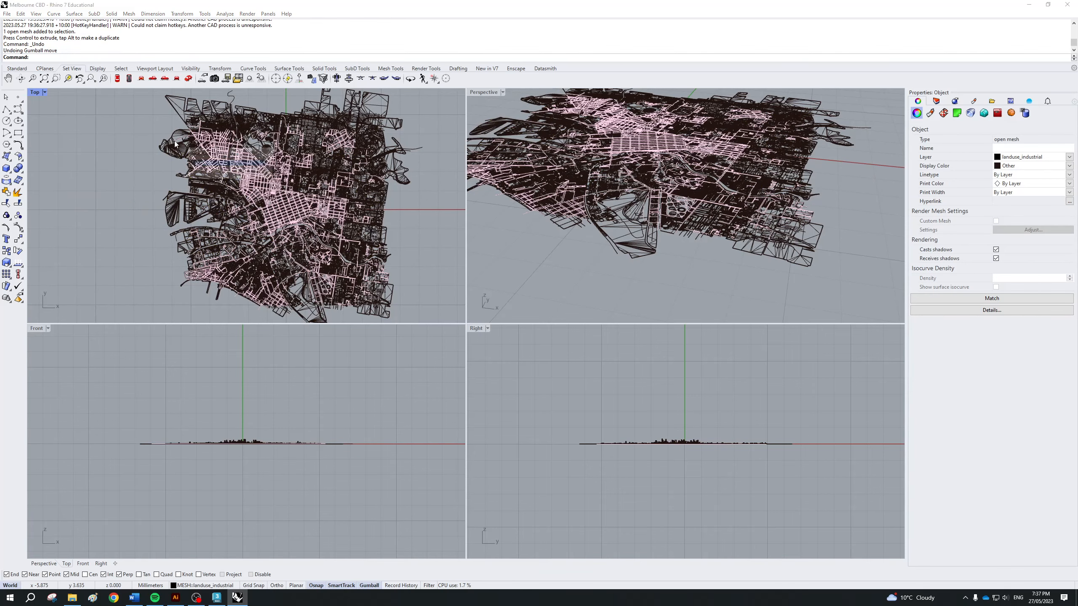
pyautogui.click(184, 116)
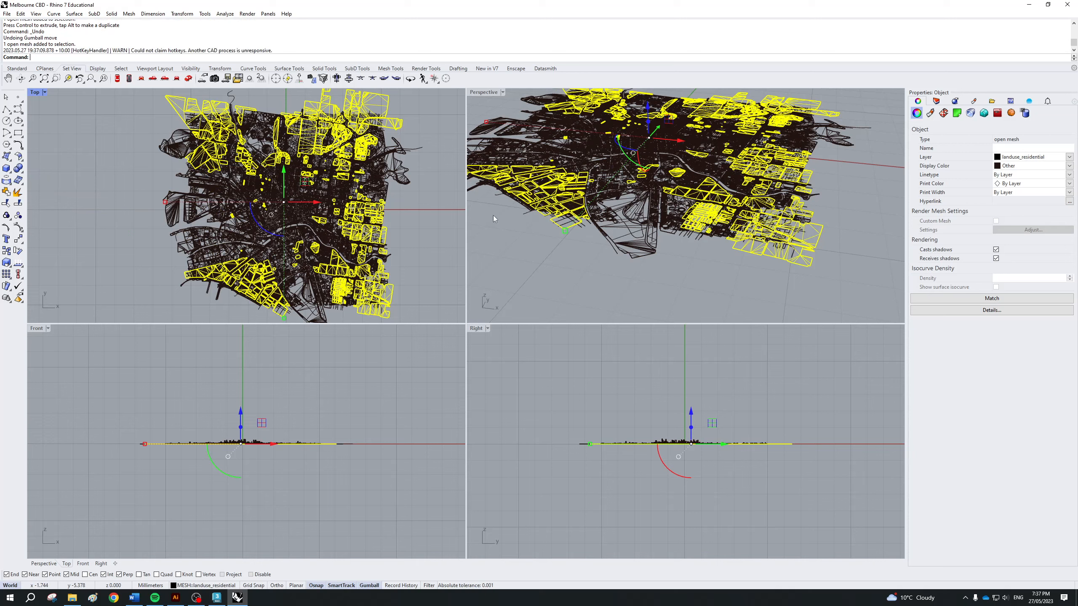
pyautogui.moveTo(294, 271); pyautogui.dragTo(323, 273, button='right')
pyautogui.click(321, 281)
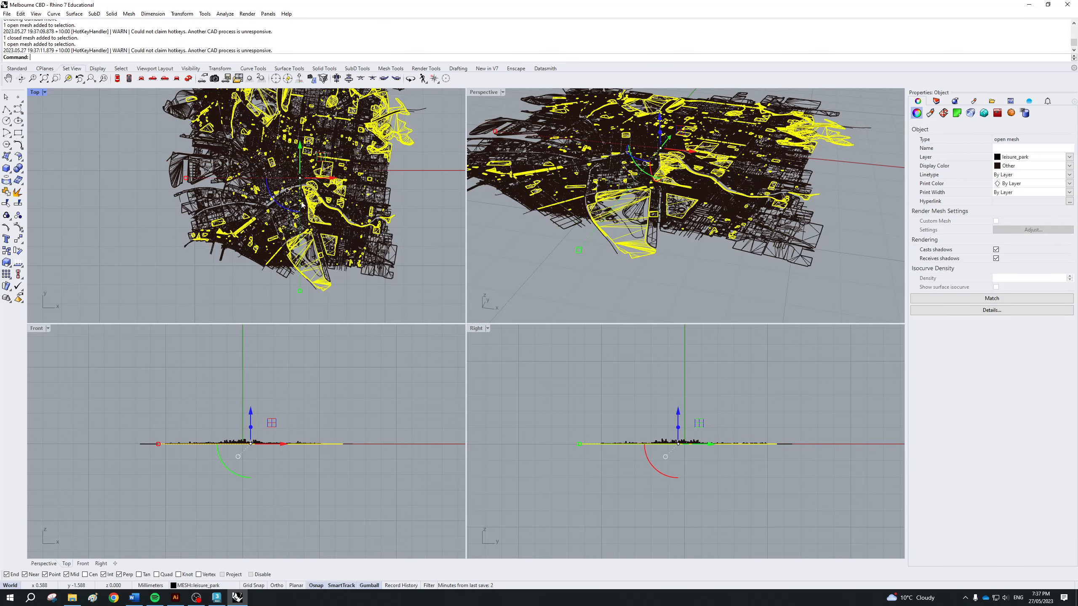
pyautogui.scroll(6, 302, 204)
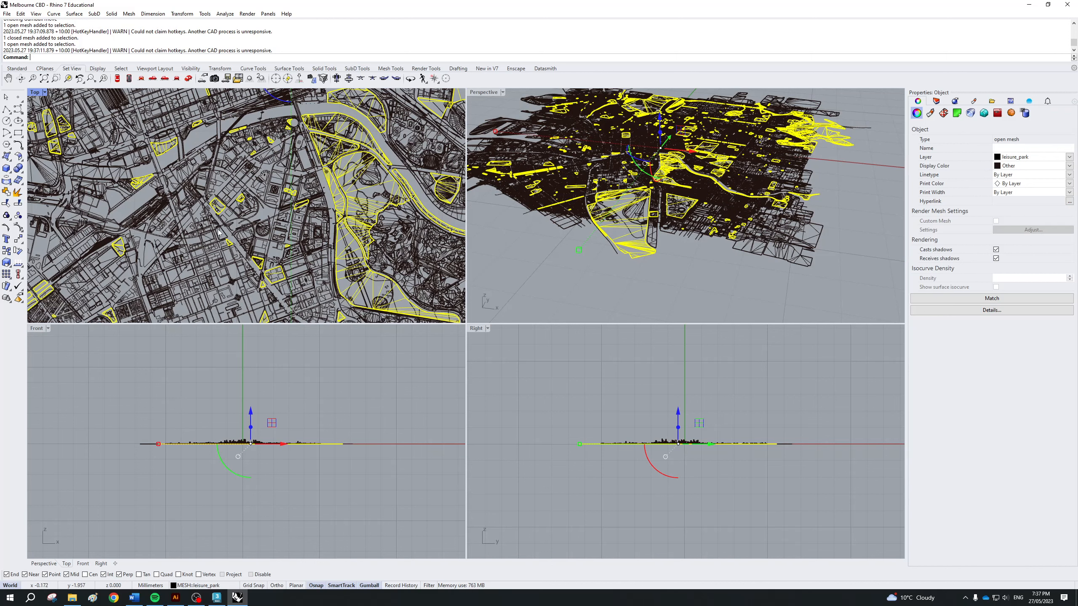
pyautogui.scroll(10, 676, 425)
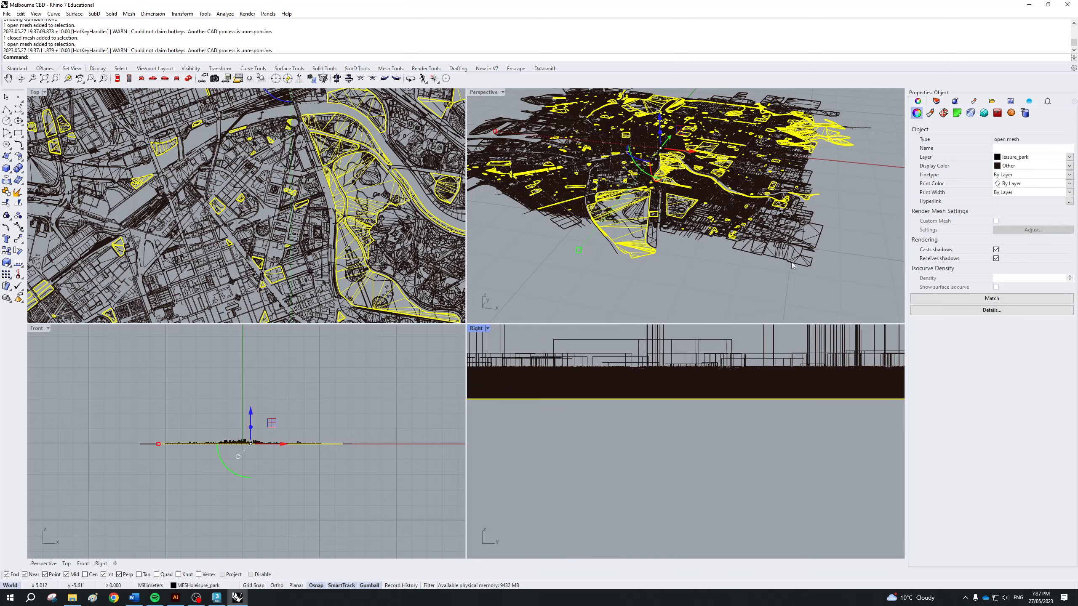
pyautogui.click(716, 155)
# - Move all the land-use layers, from landuse_allotments through landuse_retail, out of MESH and under the ZONE layer
pyautogui.click(936, 101)
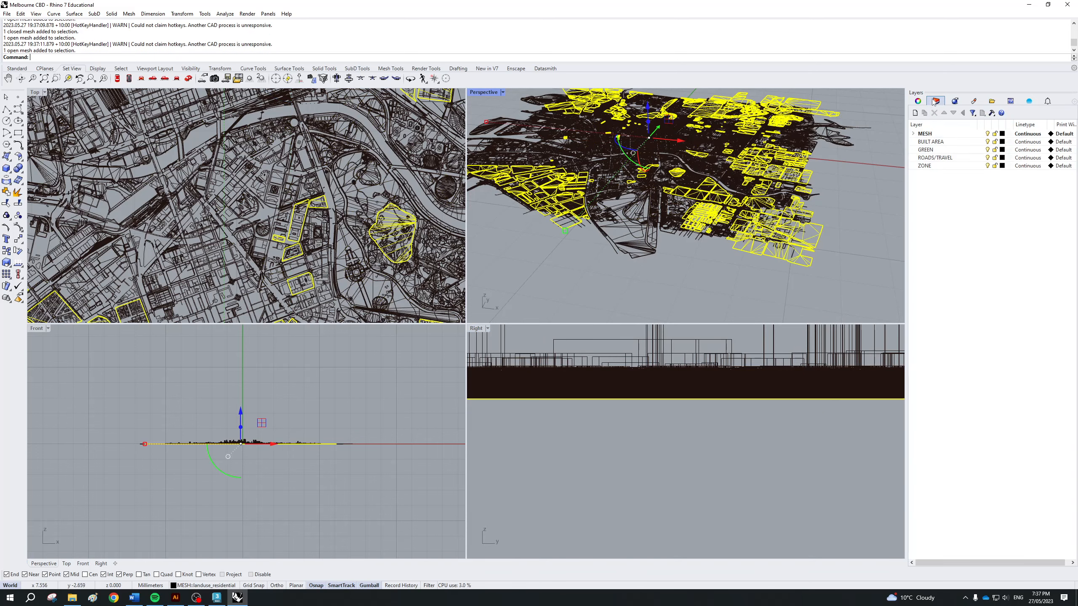
pyautogui.scroll(-10, 937, 188)
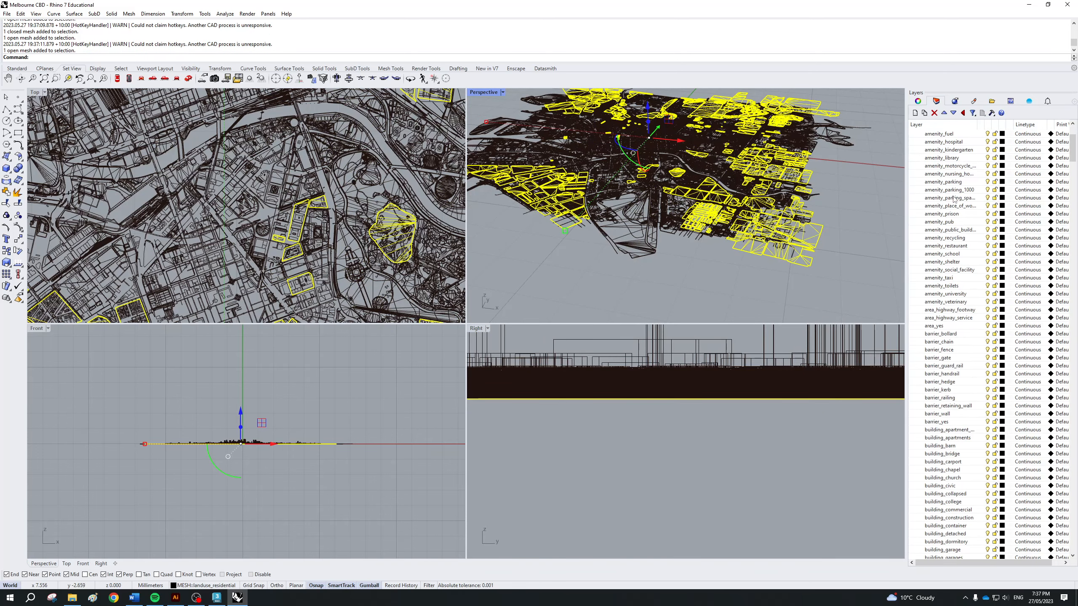
pyautogui.moveTo(1073, 157); pyautogui.dragTo(1072, 505)
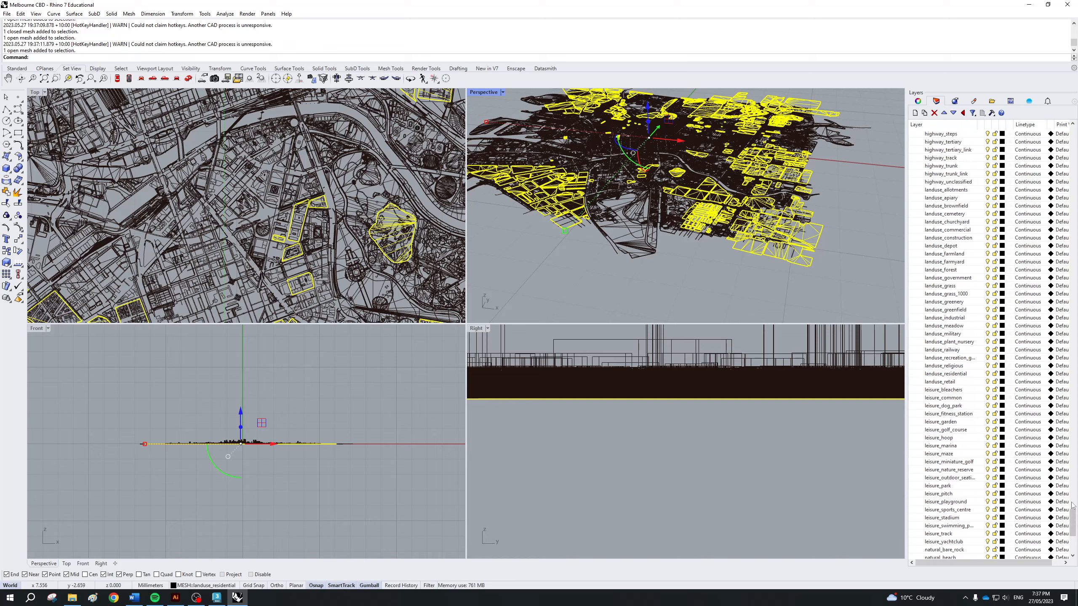
pyautogui.click(956, 190)
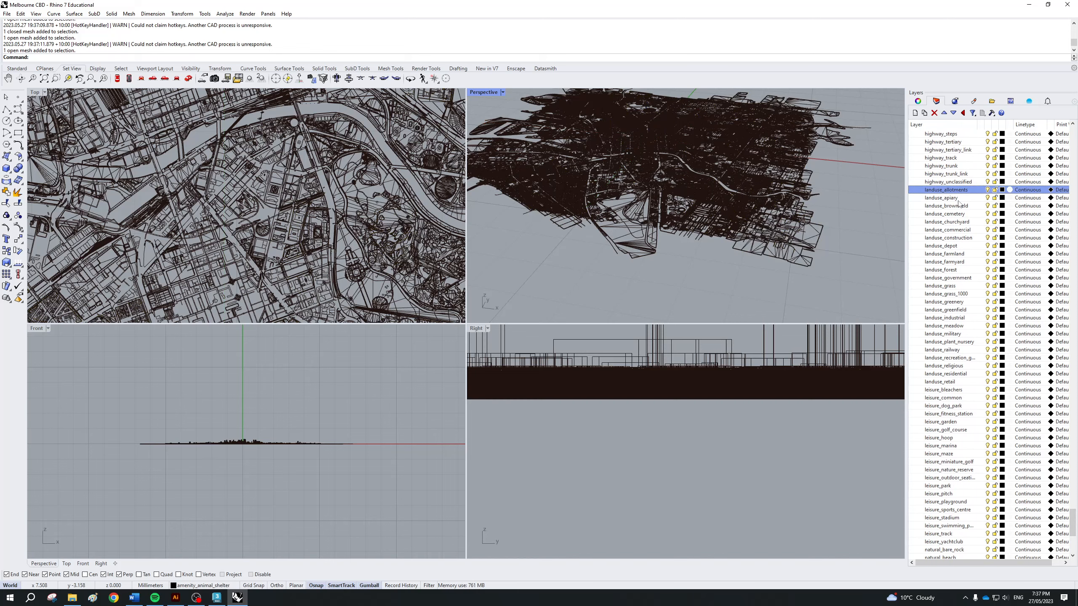
pyautogui.scroll(-4, 967, 215)
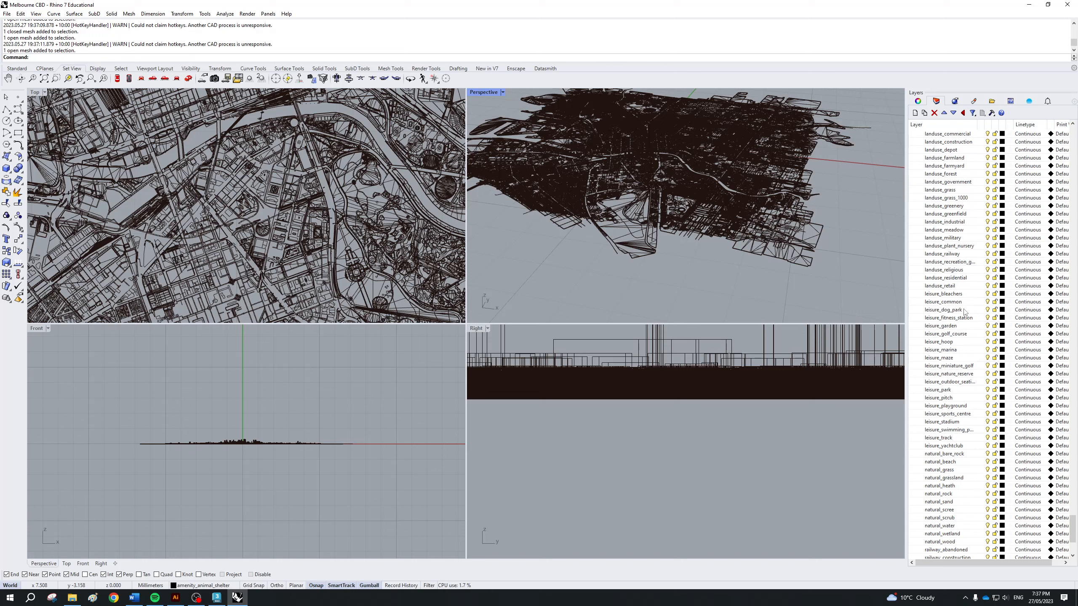
pyautogui.keyDown('shift'); pyautogui.click(960, 288); pyautogui.keyUp('shift')
pyautogui.scroll(3, 953, 268)
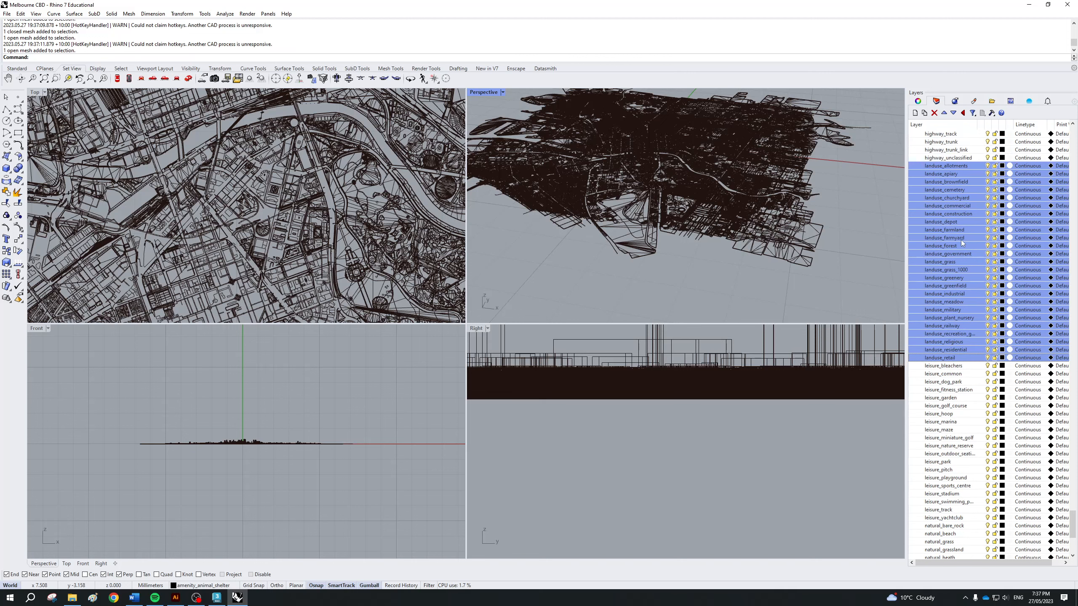
pyautogui.moveTo(946, 165); pyautogui.dragTo(984, 558)
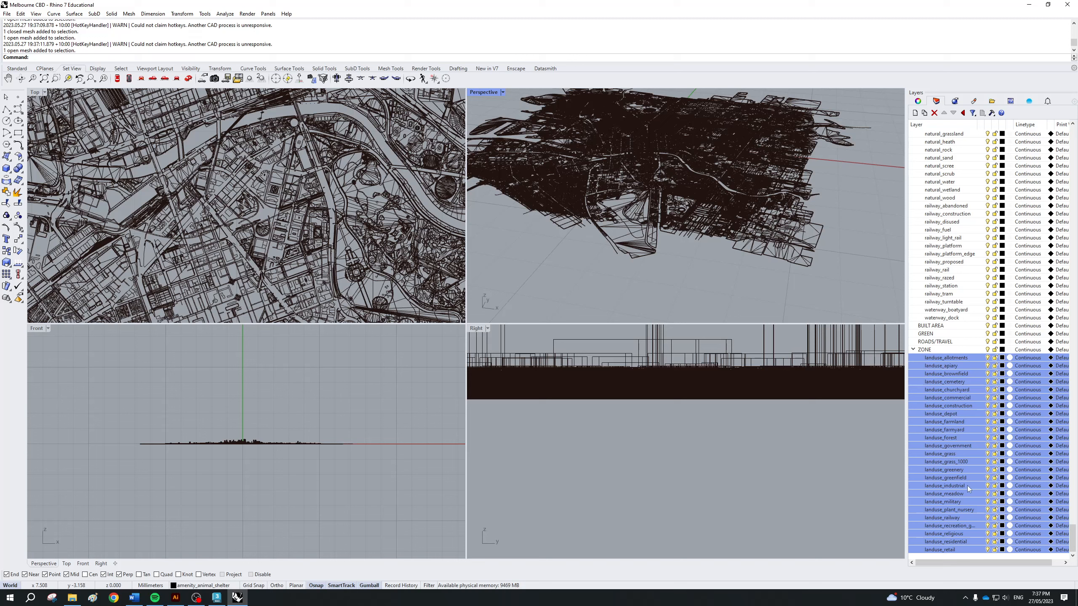
# - Move the landuse_grass, landuse_grass_1000, landuse_greenery and landuse_greenfield layers from ZONE into the GREEN layer
pyautogui.click(961, 456)
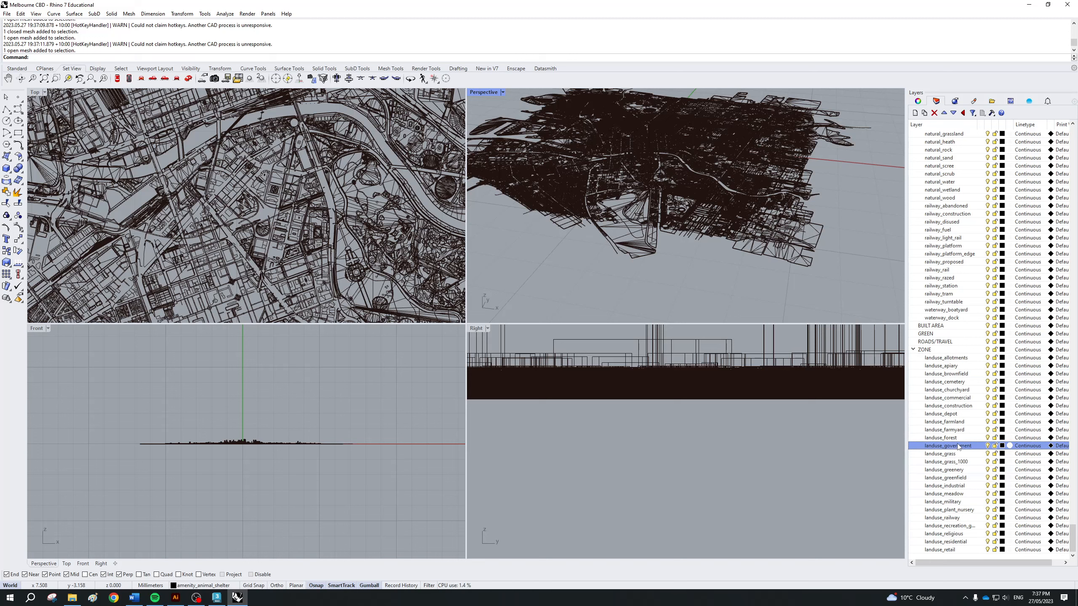
pyautogui.keyDown('shift'); pyautogui.click(969, 475); pyautogui.keyUp('shift')
pyautogui.moveTo(951, 470); pyautogui.dragTo(949, 336)
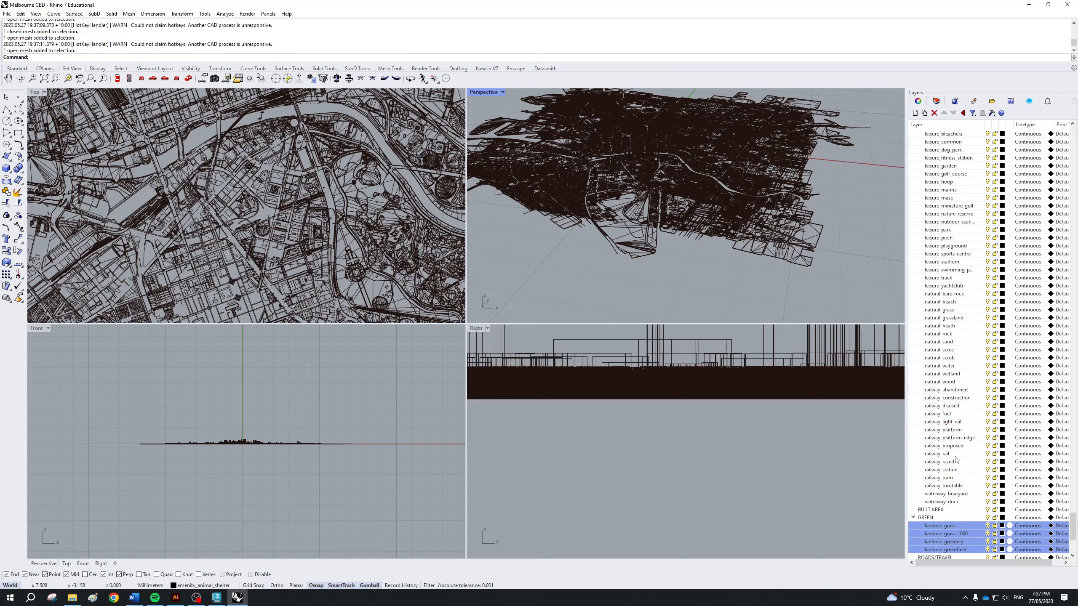
pyautogui.scroll(-8, 956, 459)
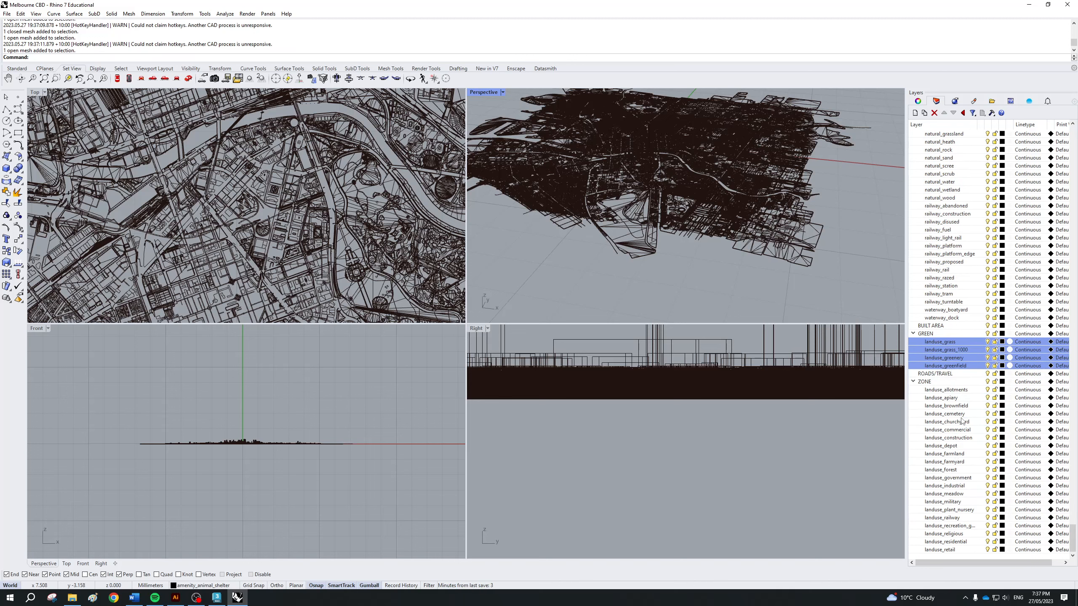
# - Select the landuse_farmland, landuse_farmyard, landuse_forest and landuse_apiary layers under ZONE
pyautogui.click(966, 454)
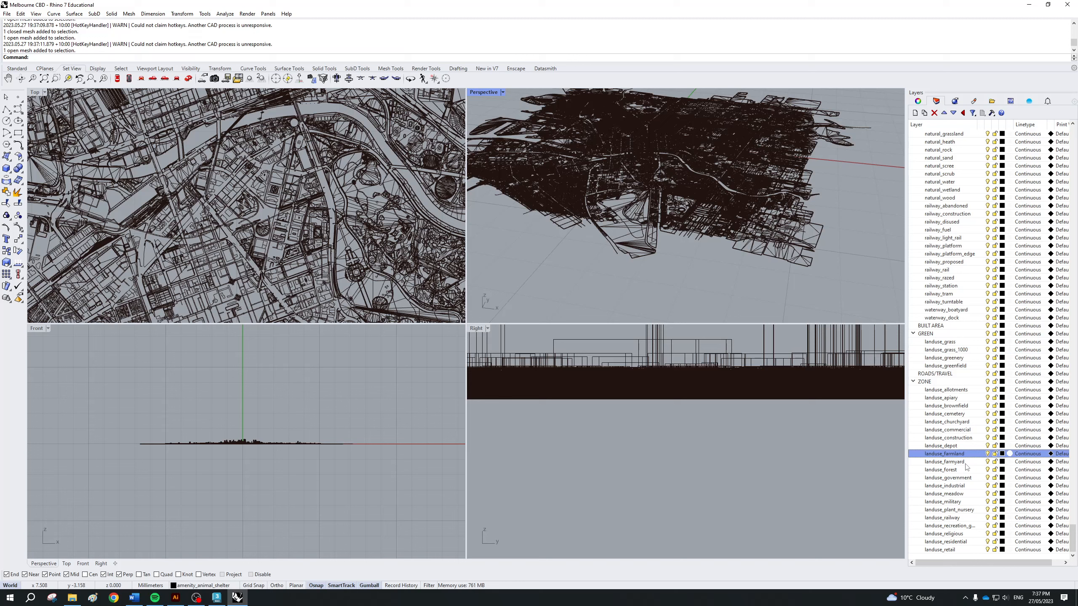
pyautogui.keyDown('shift'); pyautogui.click(968, 470); pyautogui.keyUp('shift')
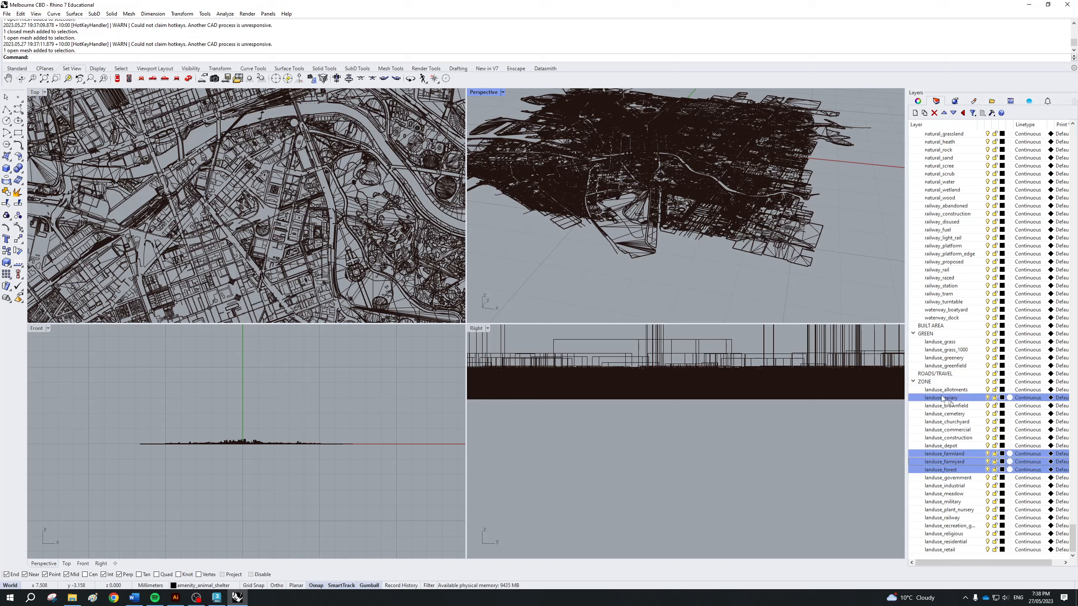
pyautogui.scroll(10, 953, 342)
pyautogui.scroll(15, 939, 287)
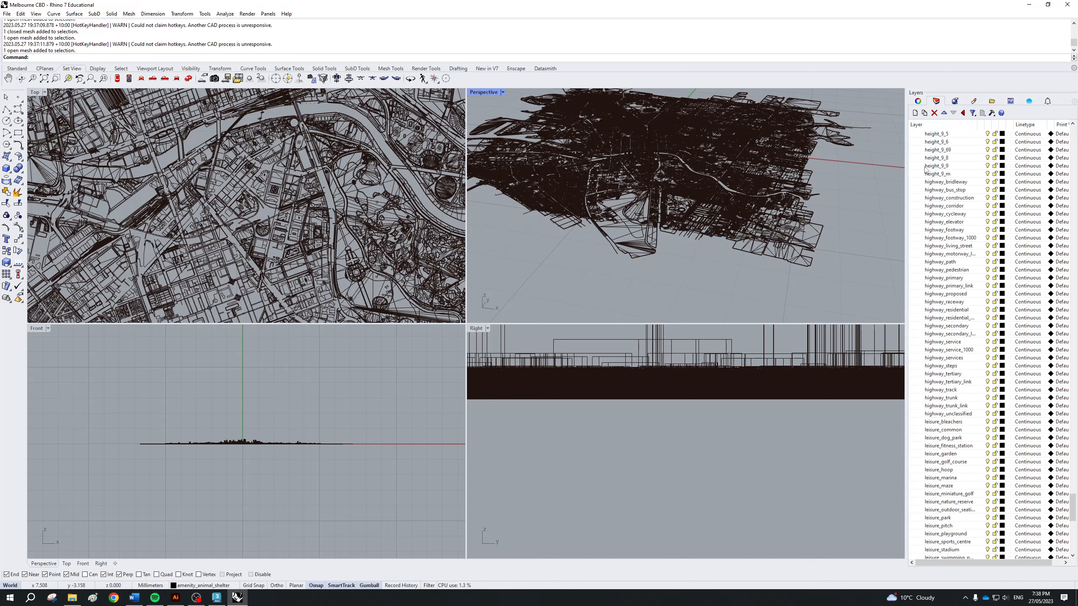
# - Select the tall building meshes in the Right view one after another and check their layers in the object properties
pyautogui.moveTo(594, 367); pyautogui.dragTo(679, 510, button='right')
pyautogui.moveTo(693, 455); pyautogui.dragTo(513, 493)
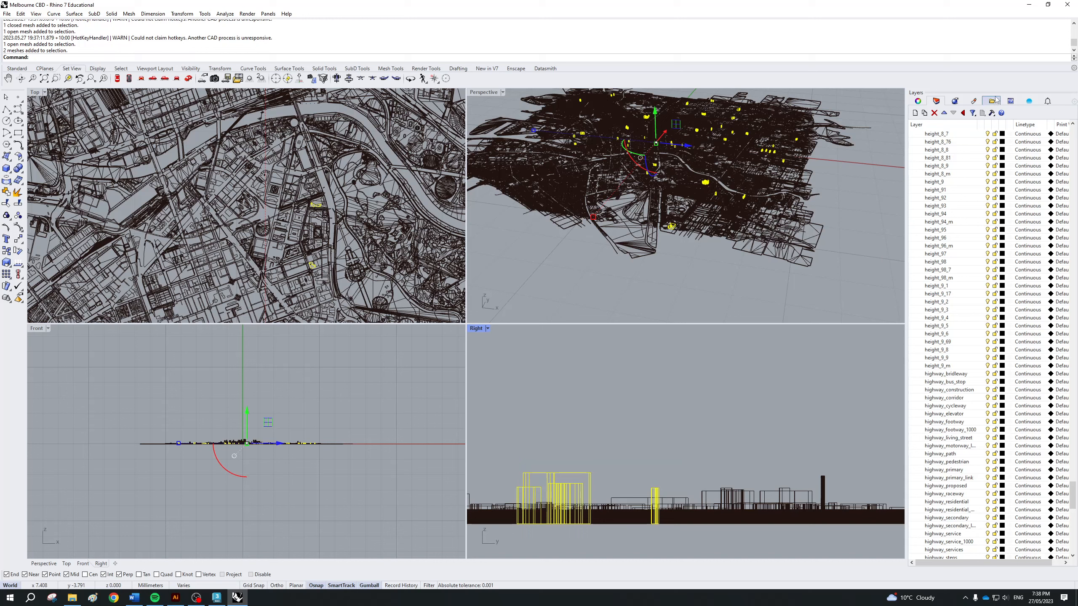
pyautogui.click(916, 101)
pyautogui.click(726, 437)
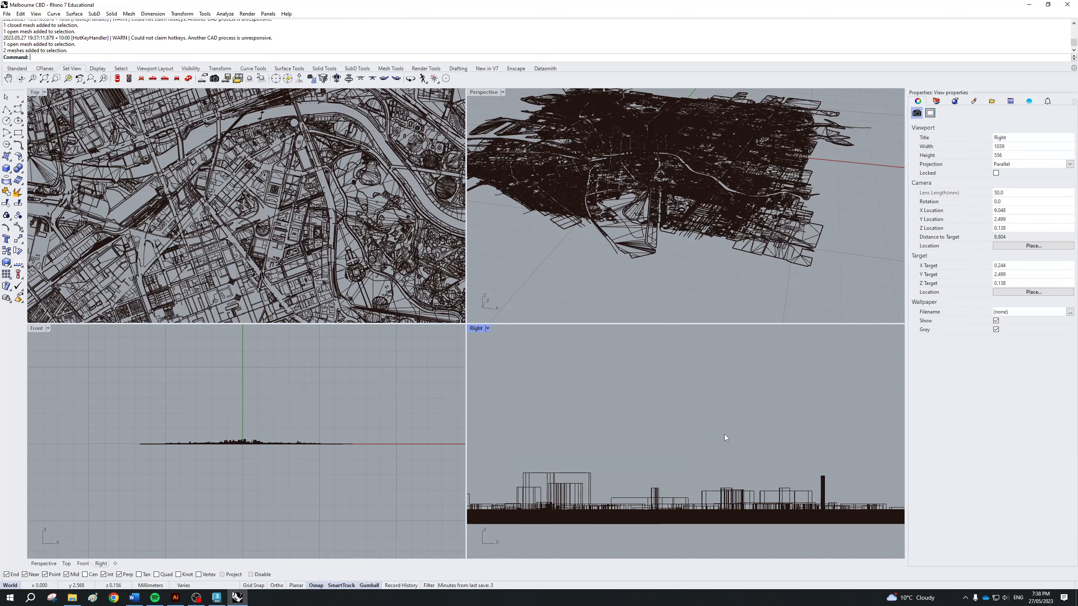
pyautogui.click(655, 493)
pyautogui.click(579, 476)
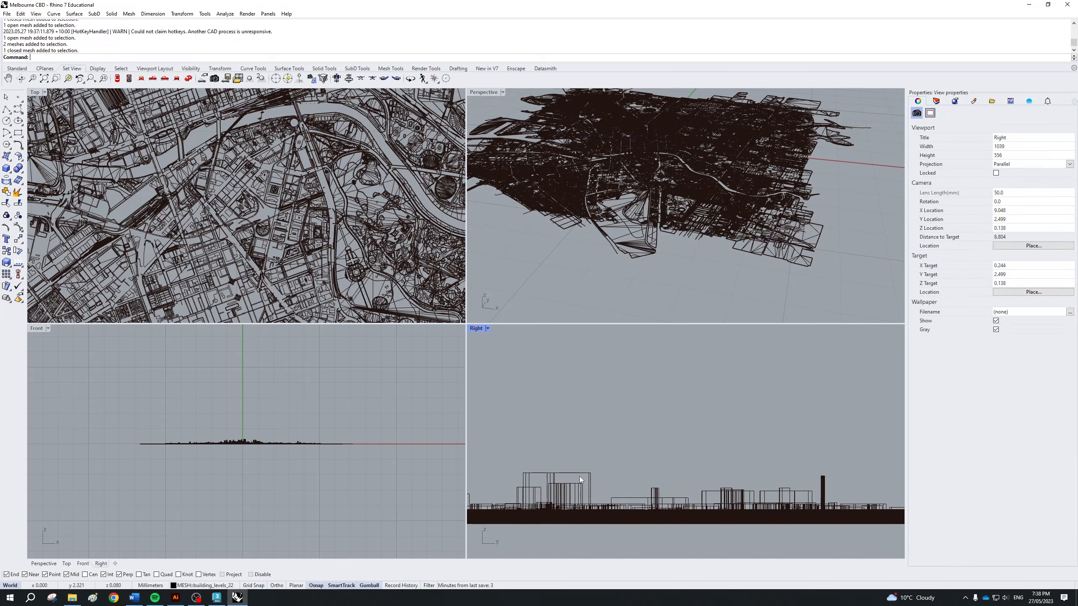
pyautogui.click(593, 477)
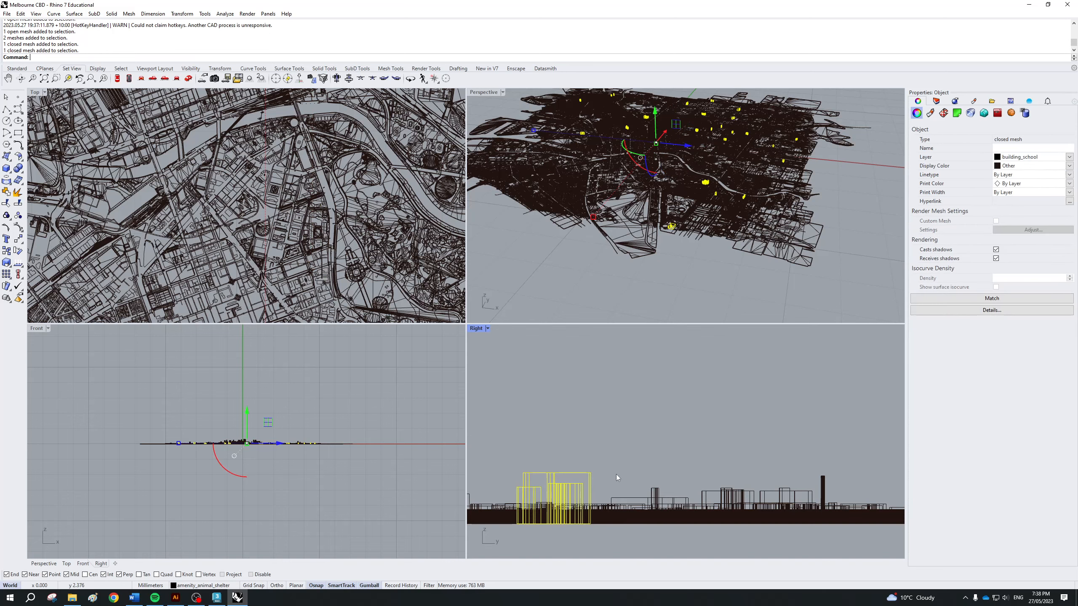
pyautogui.click(616, 474)
pyautogui.click(196, 597)
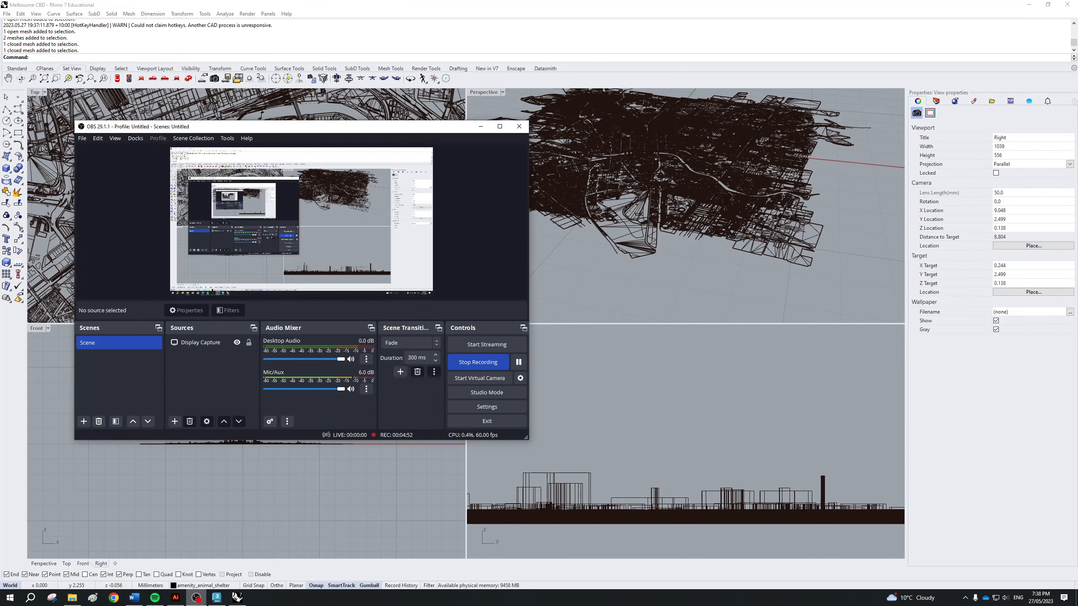
pyautogui.click(625, 338)
# - Select the objects on the building_apartment_building layer, locate them in the Perspective view, and clear the selection
pyautogui.click(936, 101)
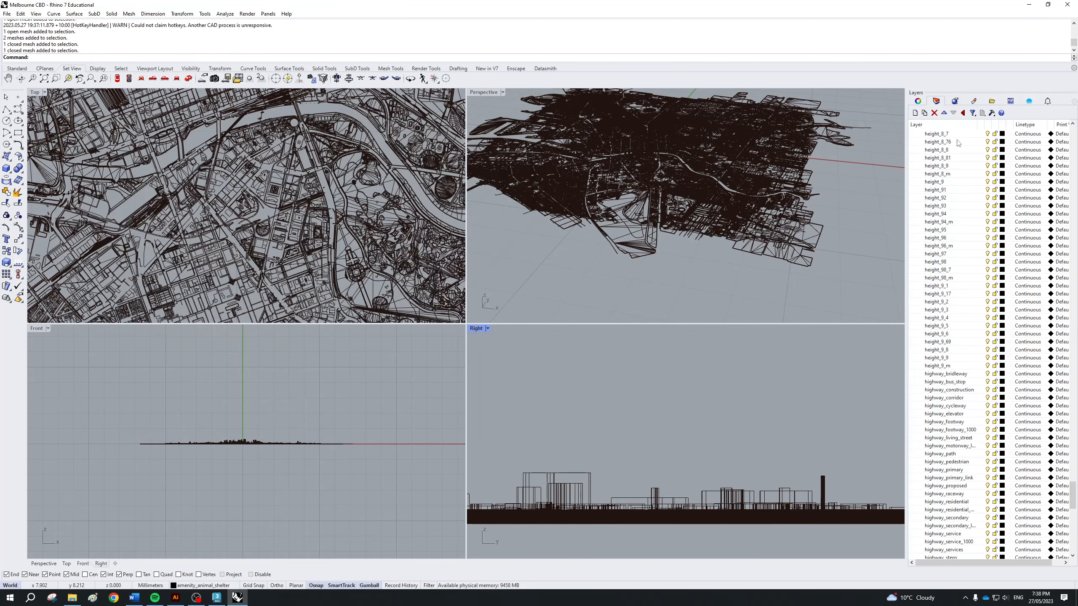
pyautogui.moveTo(1075, 495); pyautogui.dragTo(1076, 163)
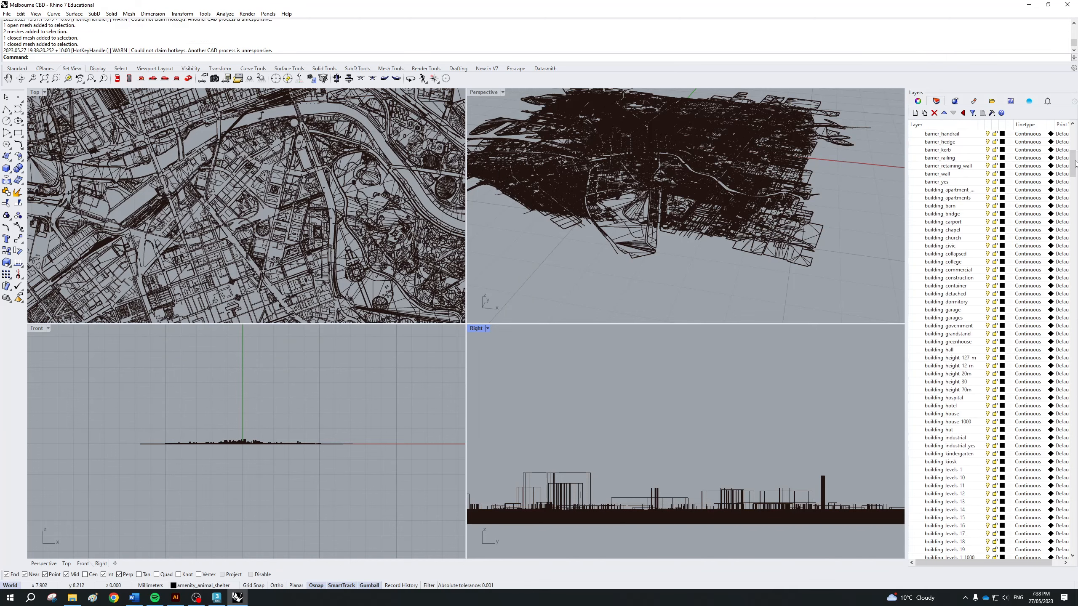
pyautogui.click(949, 193)
pyautogui.rightClick(950, 194)
pyautogui.click(957, 312)
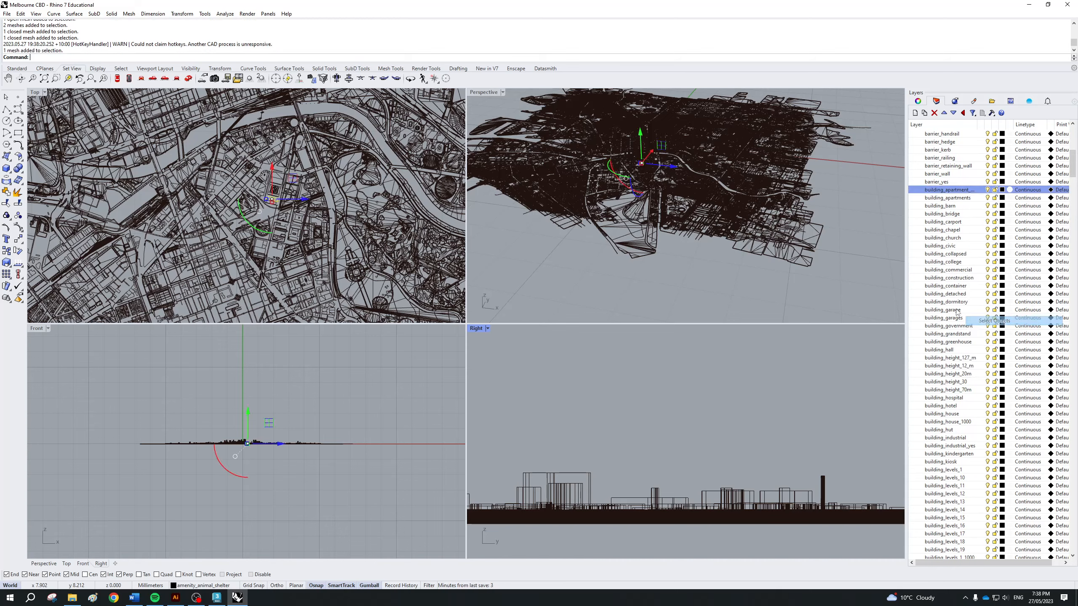
pyautogui.scroll(6, 638, 162)
pyautogui.scroll(-4, 639, 180)
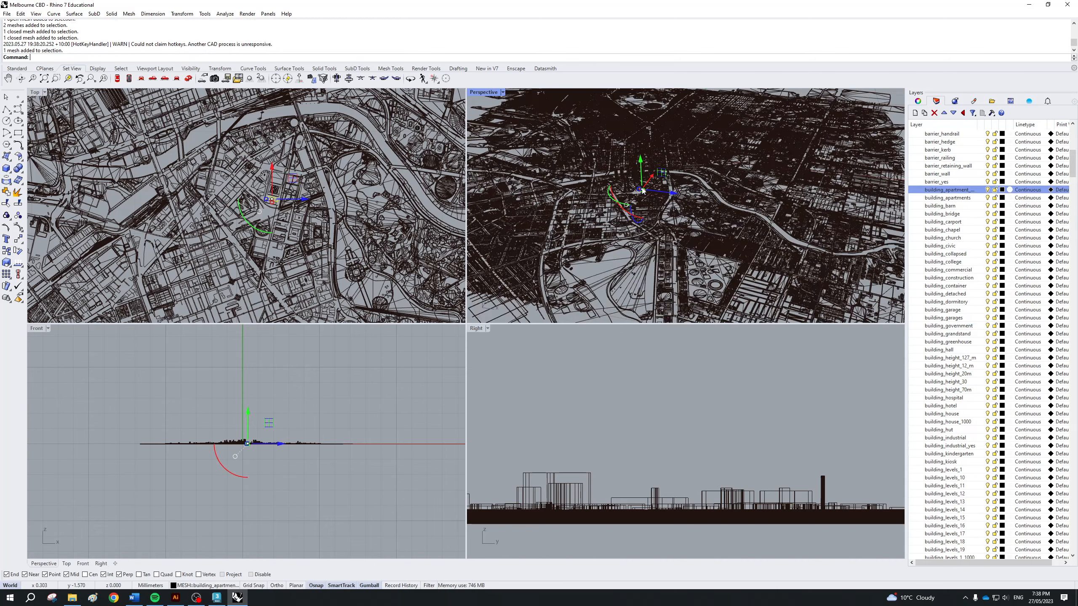
pyautogui.click(961, 231)
pyautogui.click(874, 358)
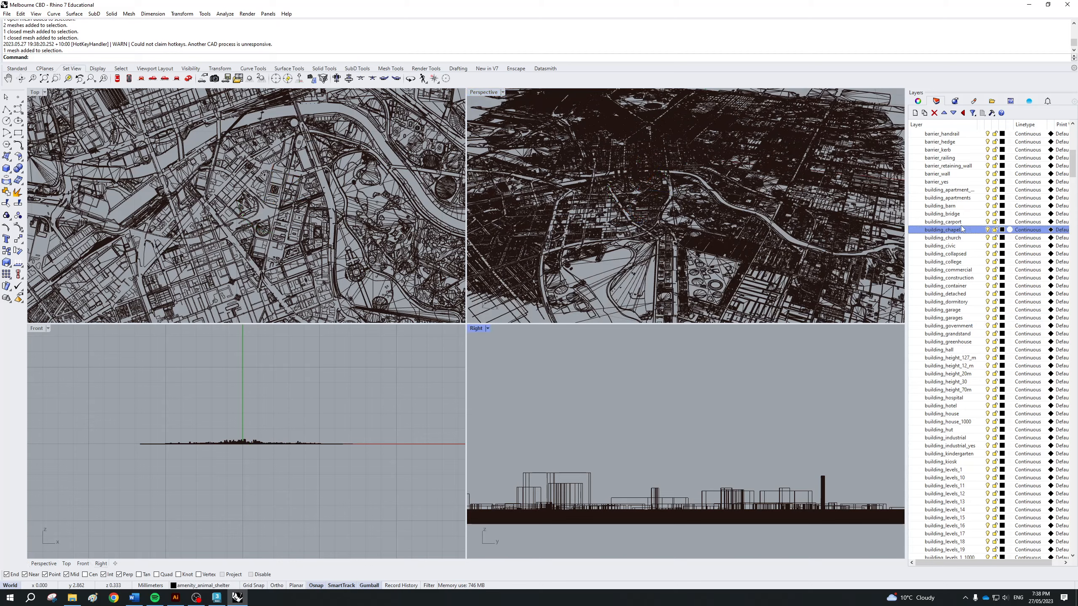
# - Select the objects on the building_carport layer to see where they lie in the model, and deselect them
pyautogui.click(960, 222)
pyautogui.rightClick(960, 222)
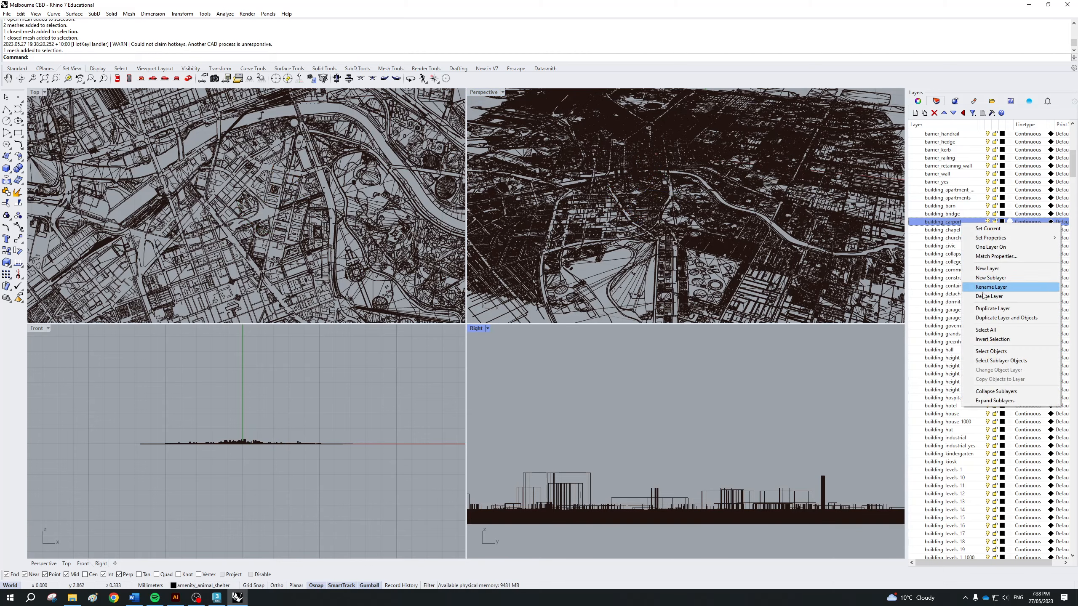
pyautogui.click(1005, 352)
pyautogui.scroll(-5, 573, 119)
pyautogui.click(848, 431)
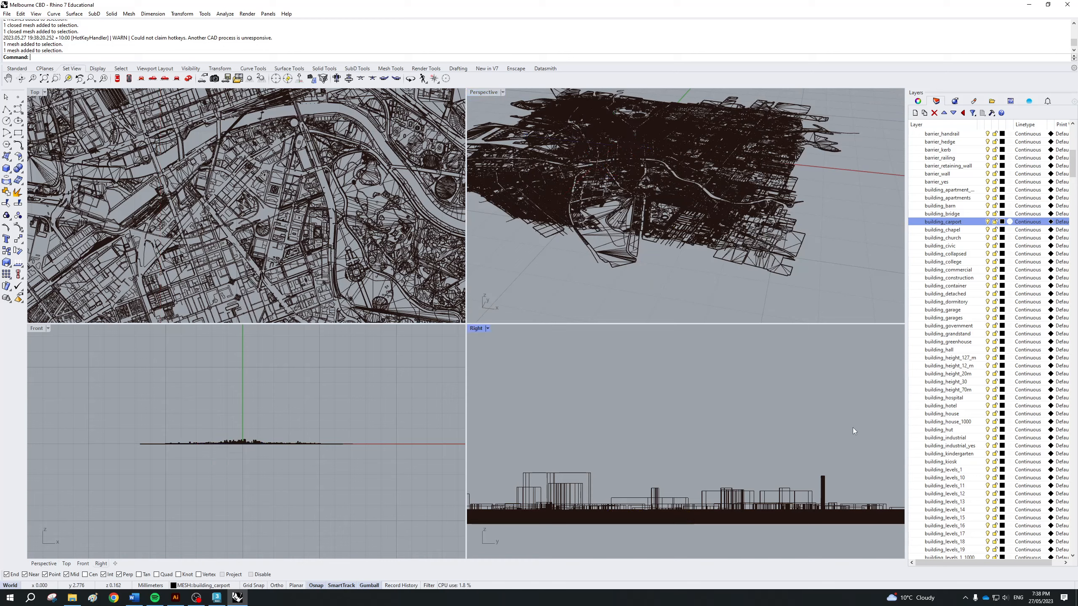
# - Select the objects on the building_levels_23 layer, inspect them in the Perspective view, and deselect them
pyautogui.scroll(-7, 951, 425)
pyautogui.click(951, 437)
pyautogui.rightClick(954, 437)
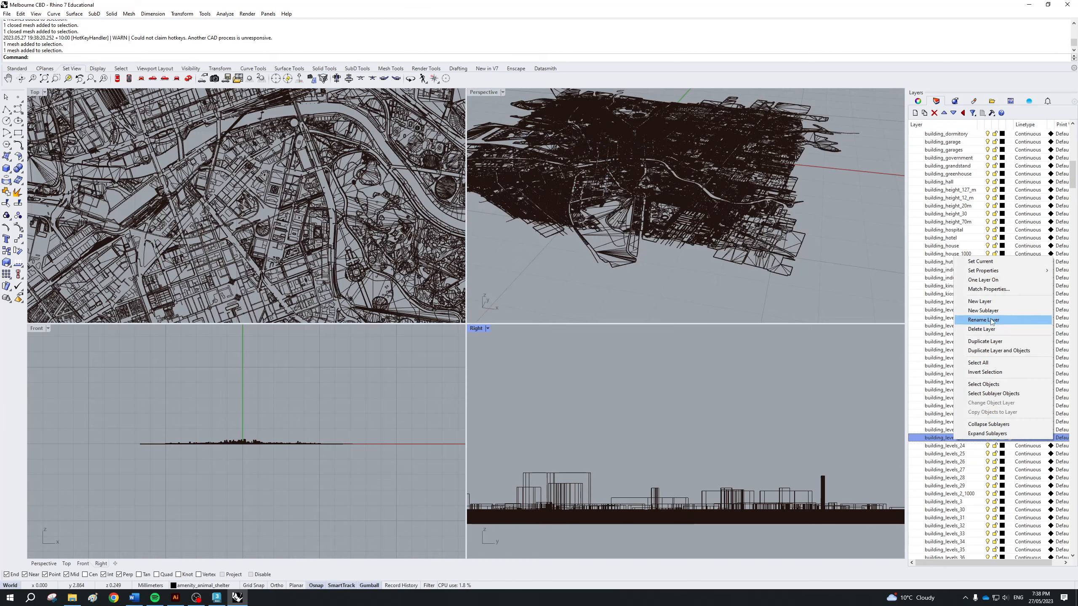
pyautogui.click(978, 363)
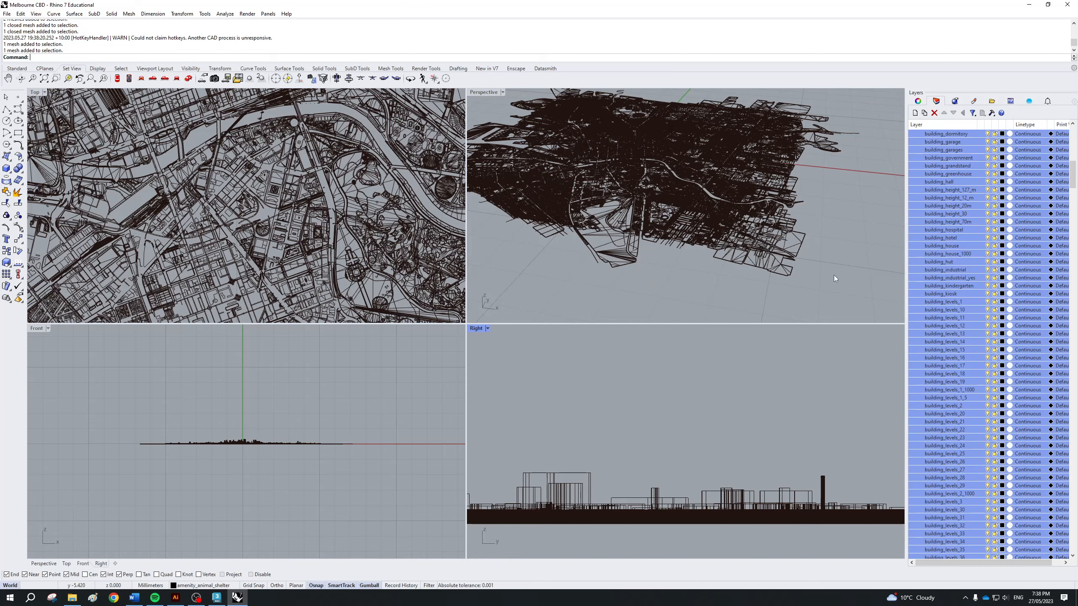
pyautogui.click(966, 452)
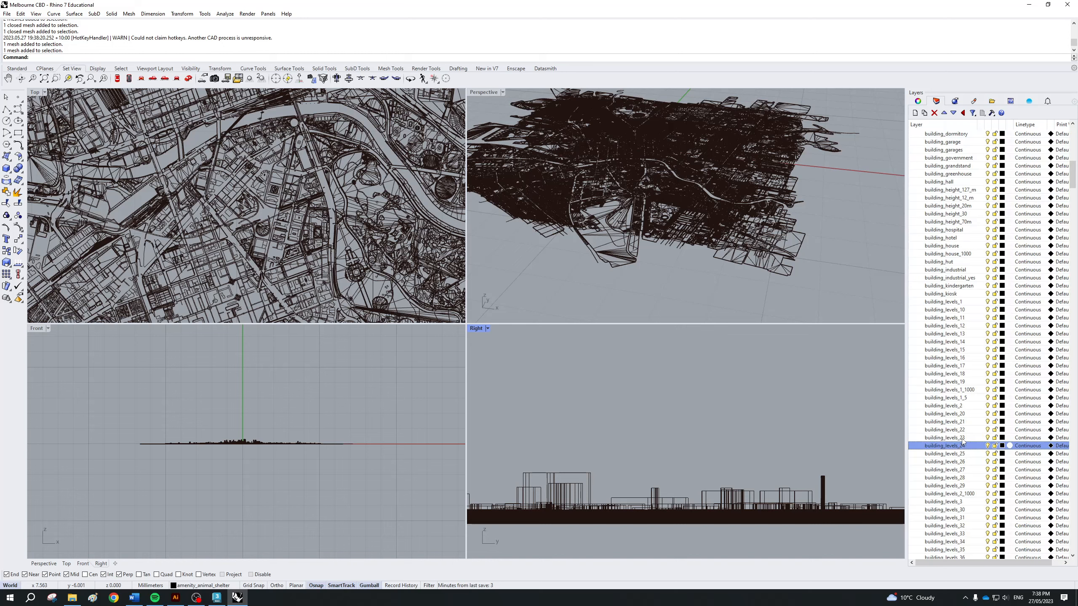
pyautogui.click(964, 438)
pyautogui.rightClick(963, 439)
pyautogui.click(1018, 383)
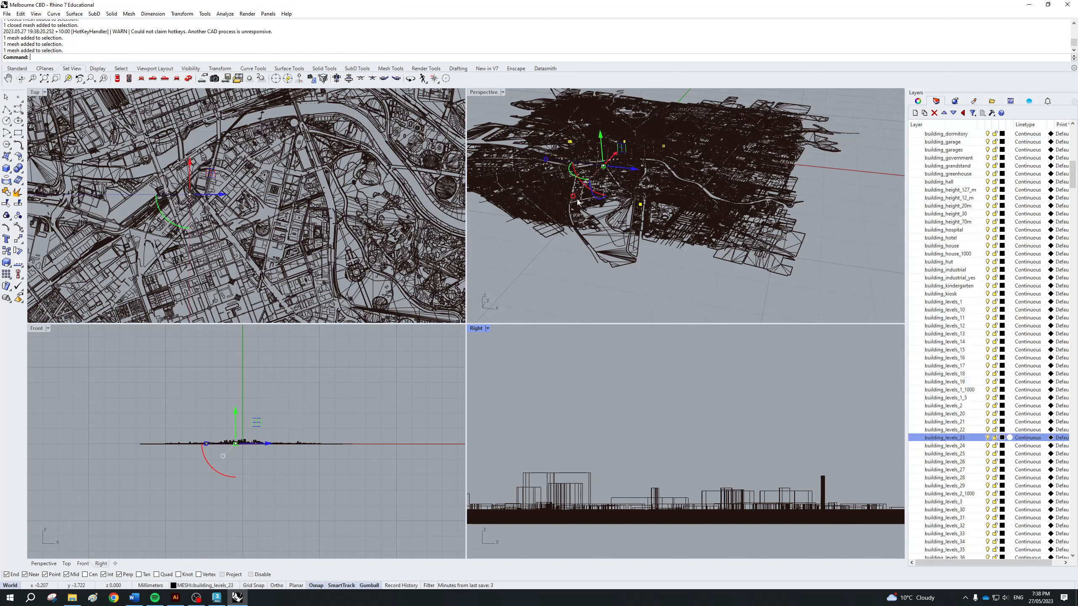
pyautogui.scroll(8, 613, 150)
pyautogui.scroll(-10, 596, 150)
pyautogui.click(867, 269)
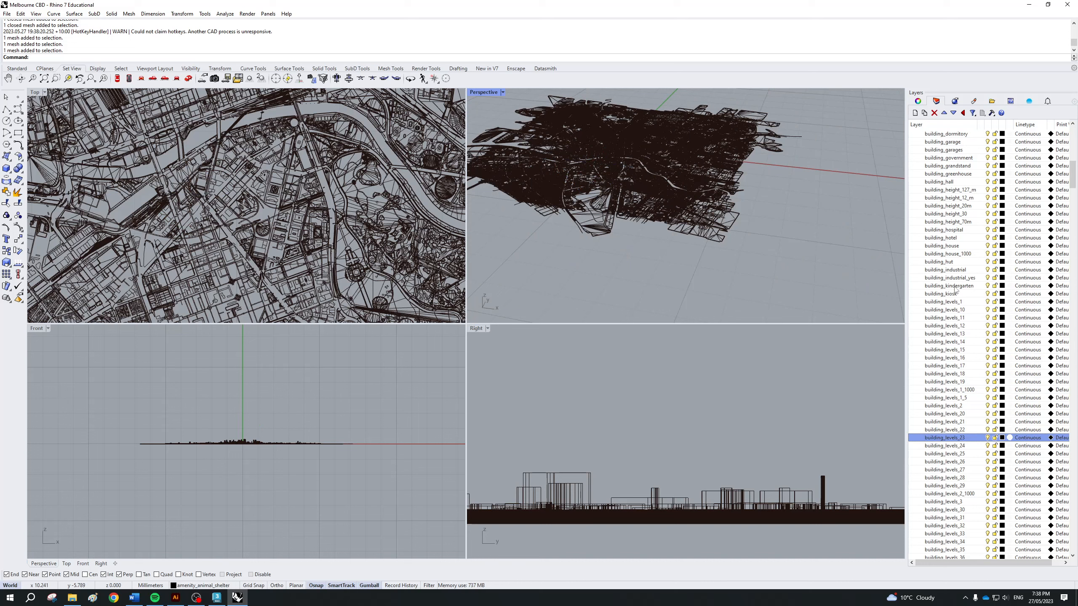
# - Select the objects on the building_apartments layer to see which meshes it holds, and clear the selection
pyautogui.scroll(6, 946, 147)
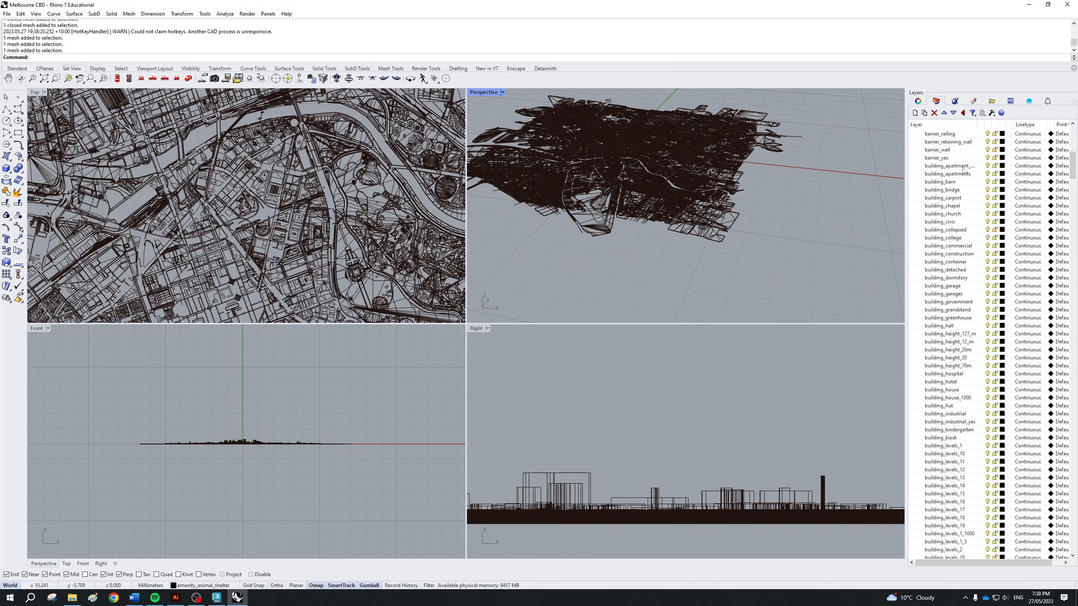
pyautogui.rightClick(958, 173)
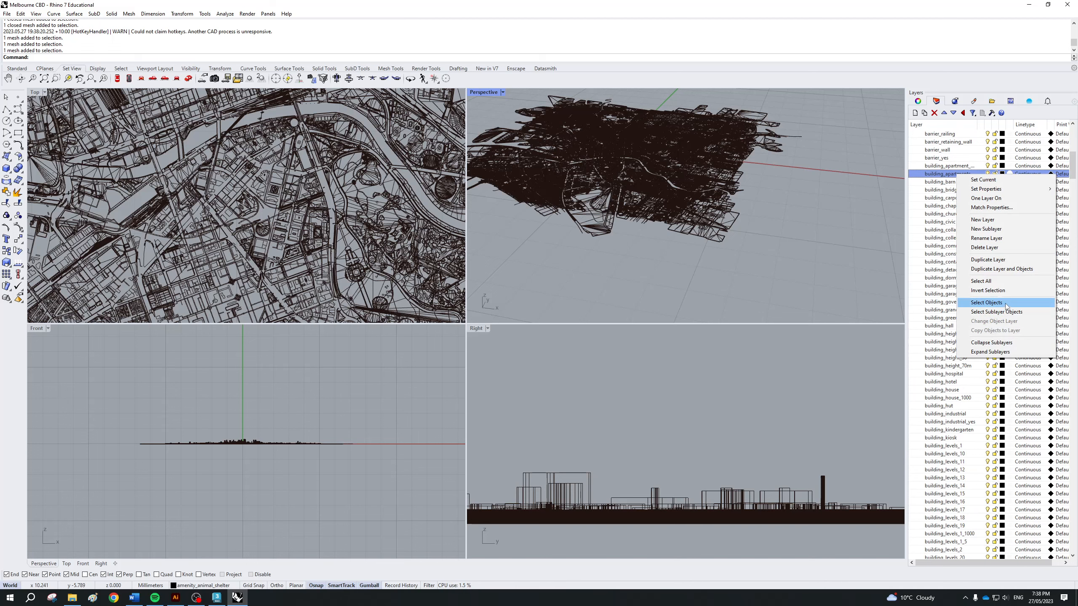
pyautogui.click(986, 302)
pyautogui.press('Escape')
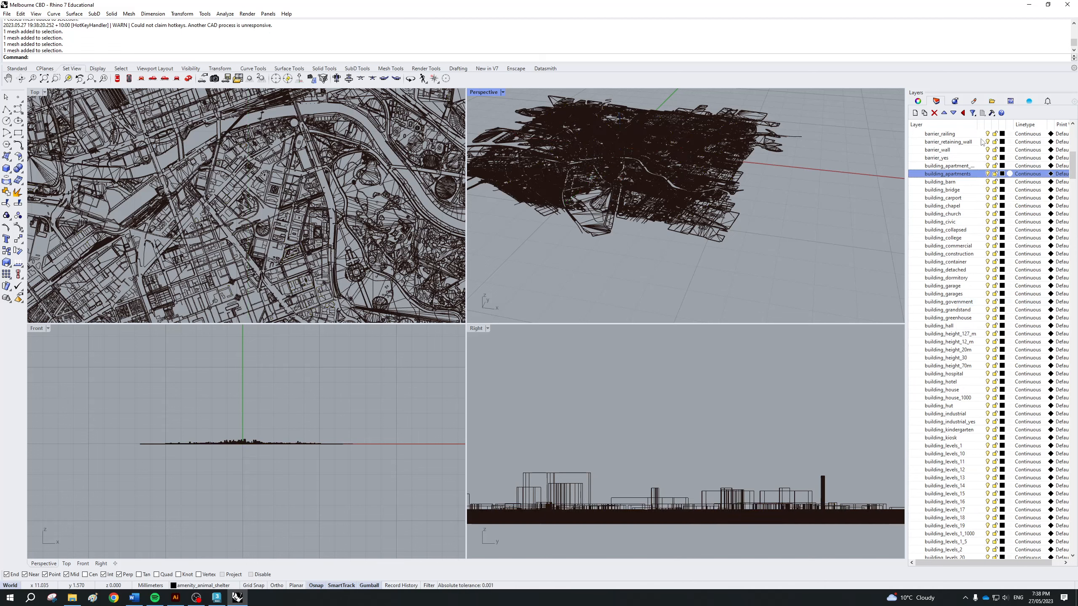
# - Move the layers from building_apartment_building through height_9_m out of MESH into the BUILT AREA layer
pyautogui.moveTo(977, 123); pyautogui.dragTo(1005, 123)
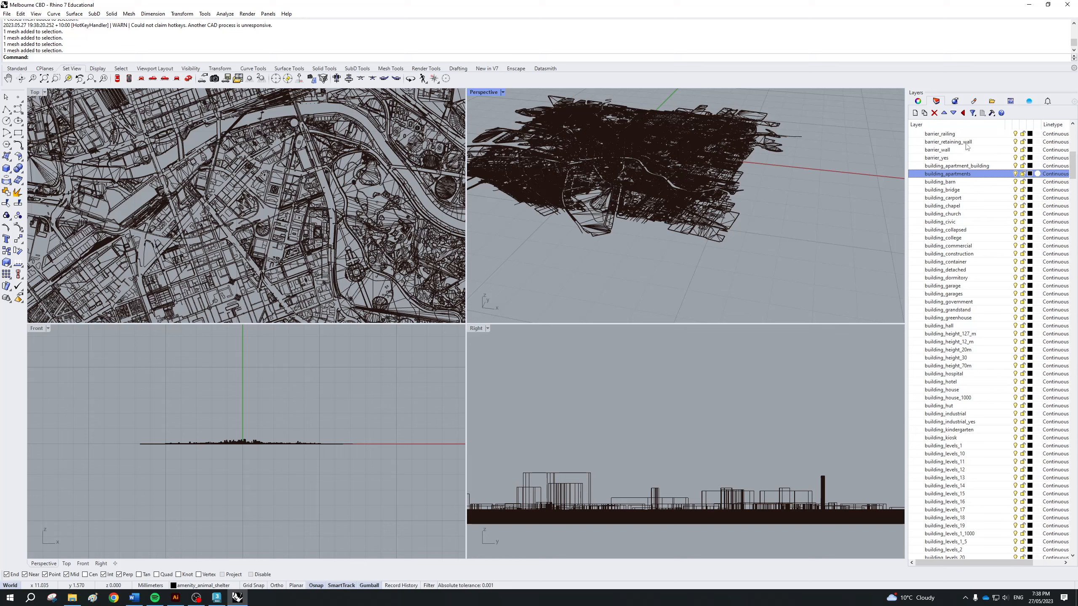
pyautogui.click(1026, 166)
pyautogui.moveTo(1073, 167); pyautogui.dragTo(1068, 496)
pyautogui.keyDown('shift'); pyautogui.click(963, 381); pyautogui.keyUp('shift')
pyautogui.scroll(-13, 962, 361)
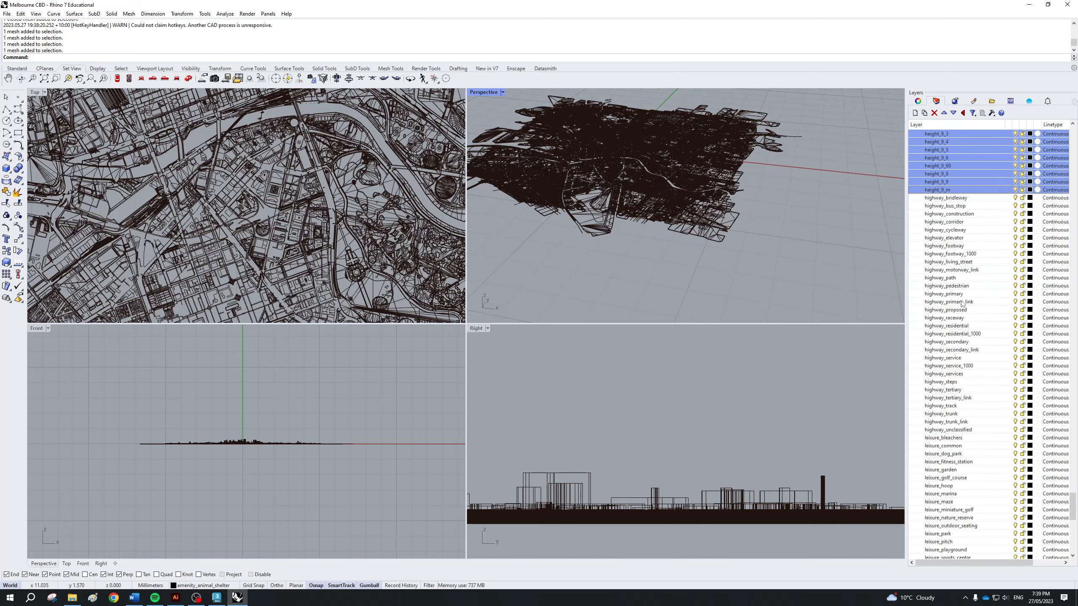
pyautogui.scroll(3, 963, 161)
pyautogui.moveTo(963, 143); pyautogui.dragTo(973, 525)
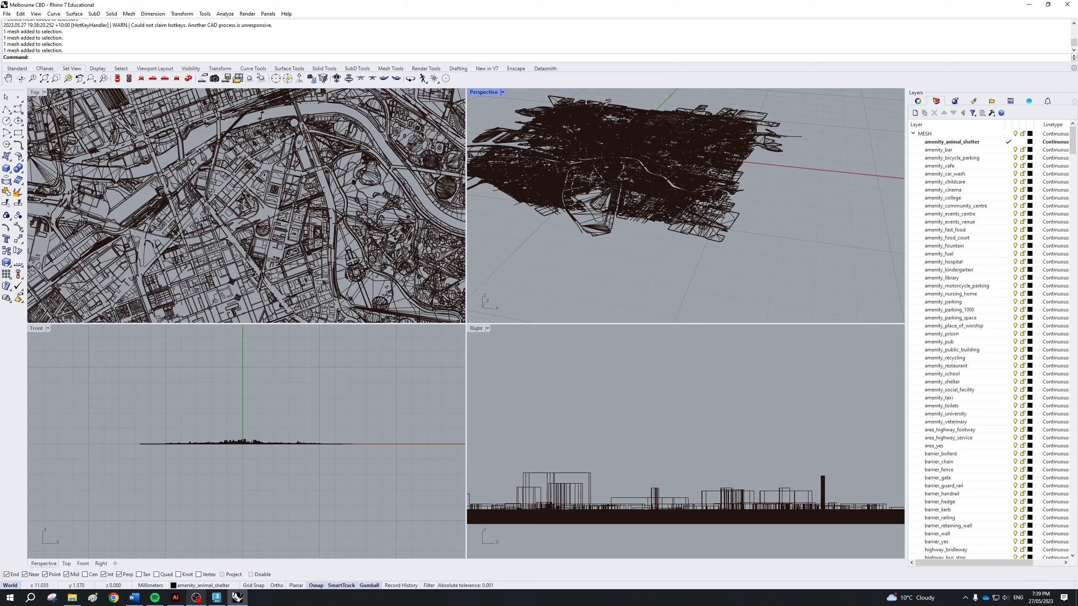
# - Collapse the MESH, BUILT AREA, GREEN and ZONE layer groups
pyautogui.click(196, 598)
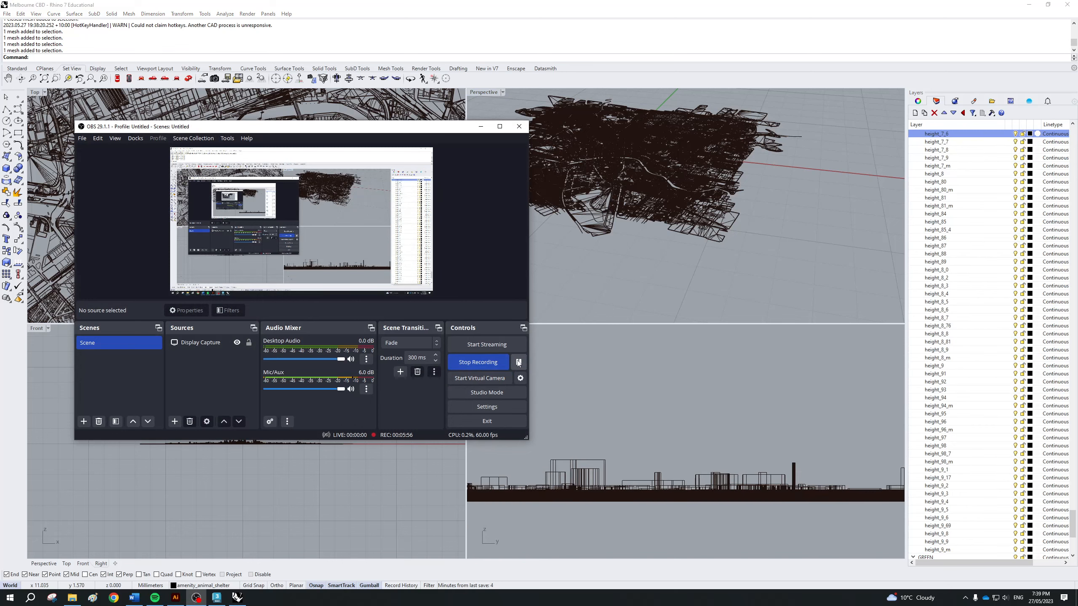
pyautogui.click(867, 183)
pyautogui.moveTo(1075, 540); pyautogui.dragTo(1064, 118)
pyautogui.click(914, 135)
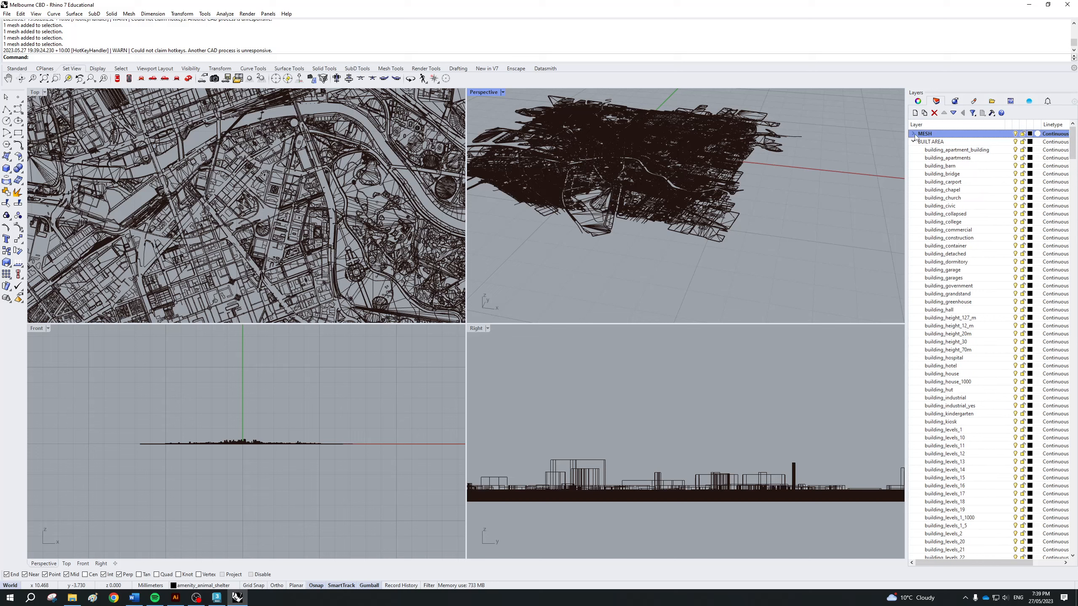
pyautogui.click(913, 142)
pyautogui.click(913, 150)
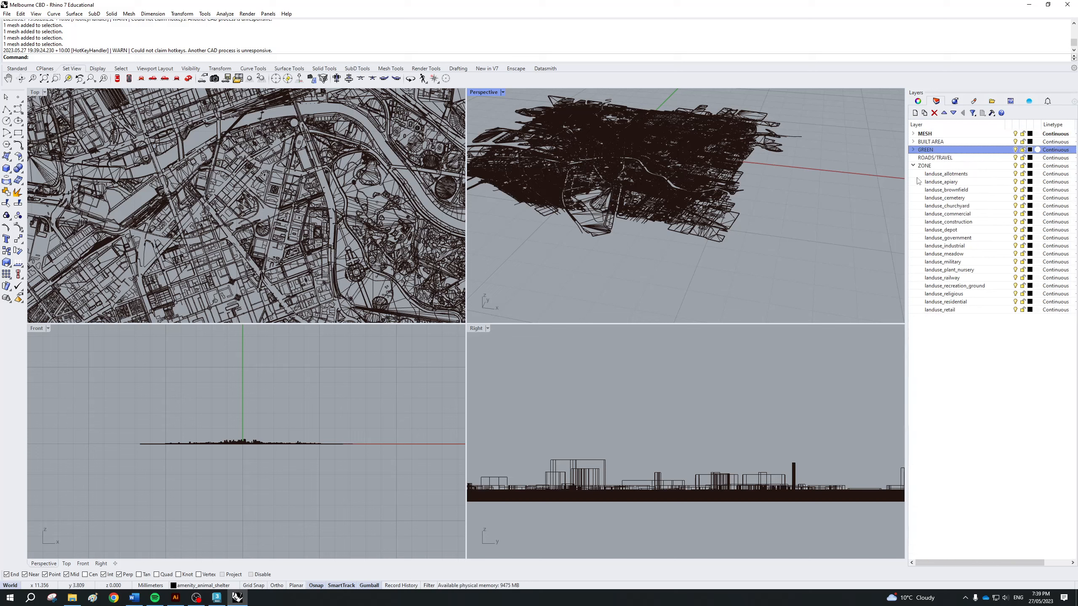
pyautogui.click(913, 165)
pyautogui.click(914, 134)
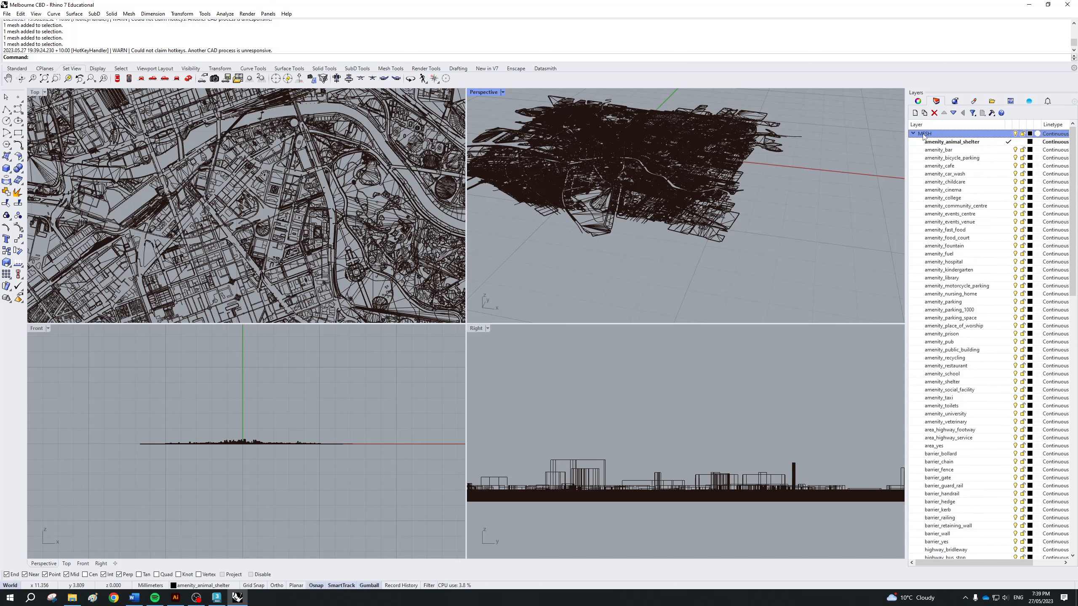
pyautogui.click(913, 134)
# - Hide the BUILT AREA, GREEN, ROADS/TRAVEL and ZONE layers, and expand the MESH layer group
pyautogui.click(1015, 142)
pyautogui.click(1015, 150)
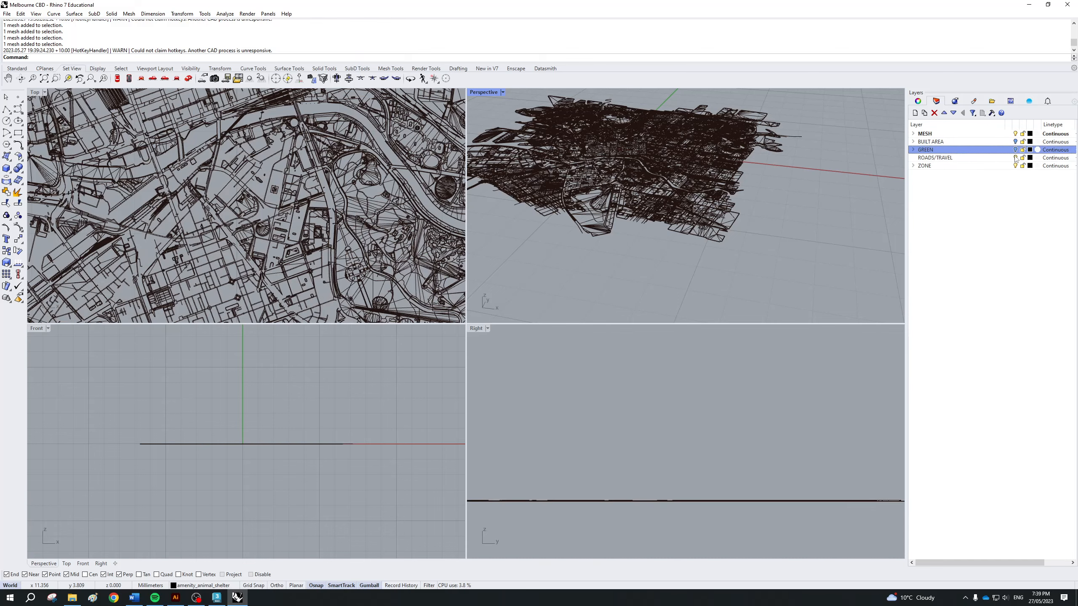
pyautogui.click(1015, 157)
pyautogui.click(1015, 166)
pyautogui.click(913, 134)
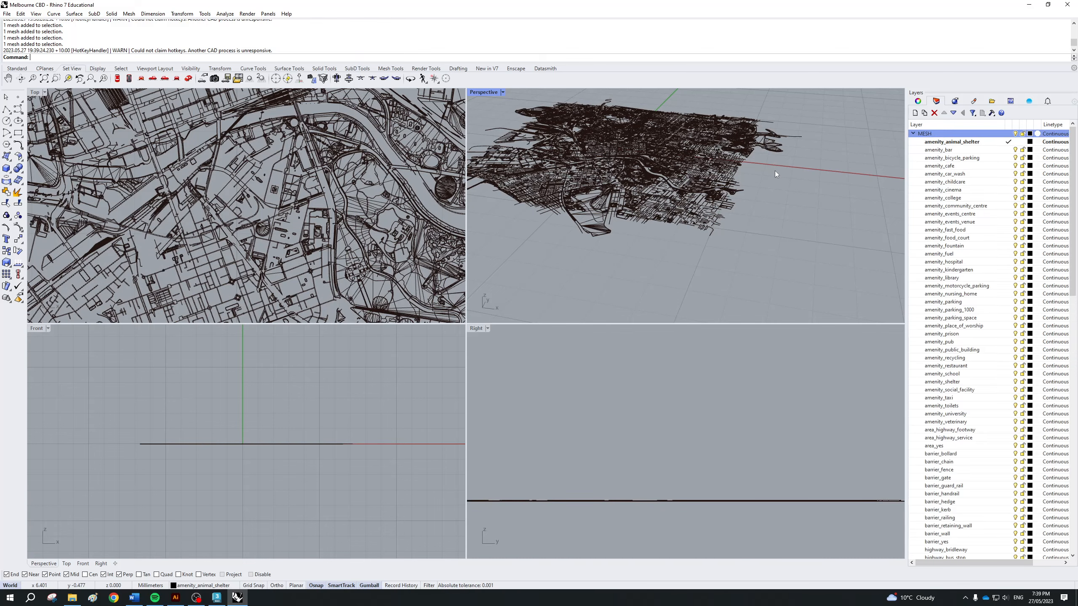
# - Select road meshes in the Perspective view and check in the object properties which layer they belong to
pyautogui.scroll(5, 775, 170)
pyautogui.moveTo(774, 170); pyautogui.dragTo(559, 205, button='right')
pyautogui.click(557, 206)
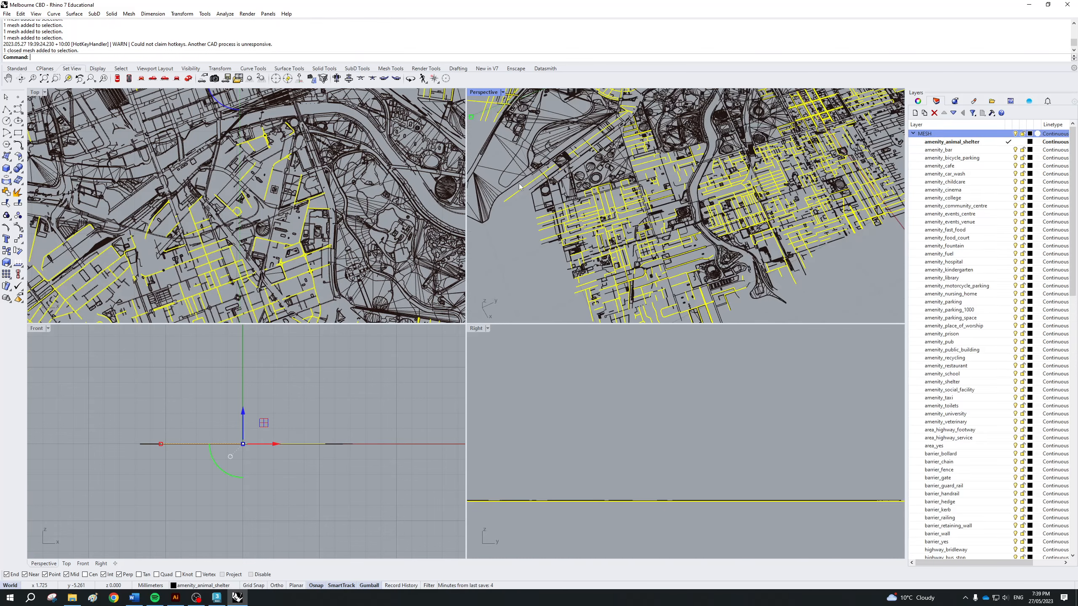
pyautogui.click(517, 182)
pyautogui.scroll(-7, 541, 185)
pyautogui.click(541, 186)
pyautogui.moveTo(724, 195); pyautogui.dragTo(794, 169, button='right')
pyautogui.scroll(5, 793, 169)
pyautogui.click(919, 102)
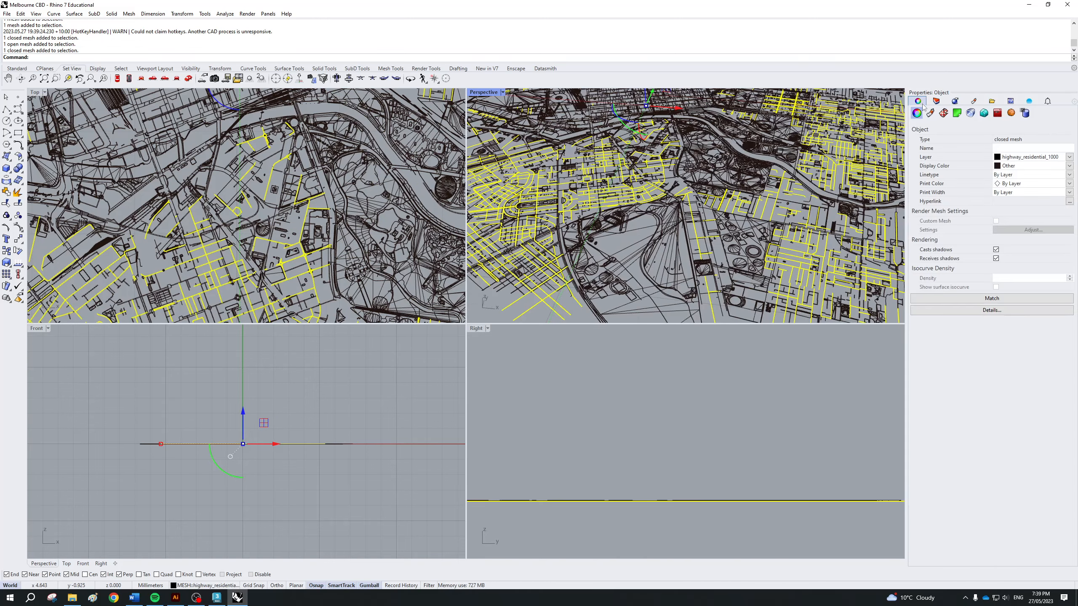
pyautogui.click(935, 102)
pyautogui.scroll(-8, 624, 174)
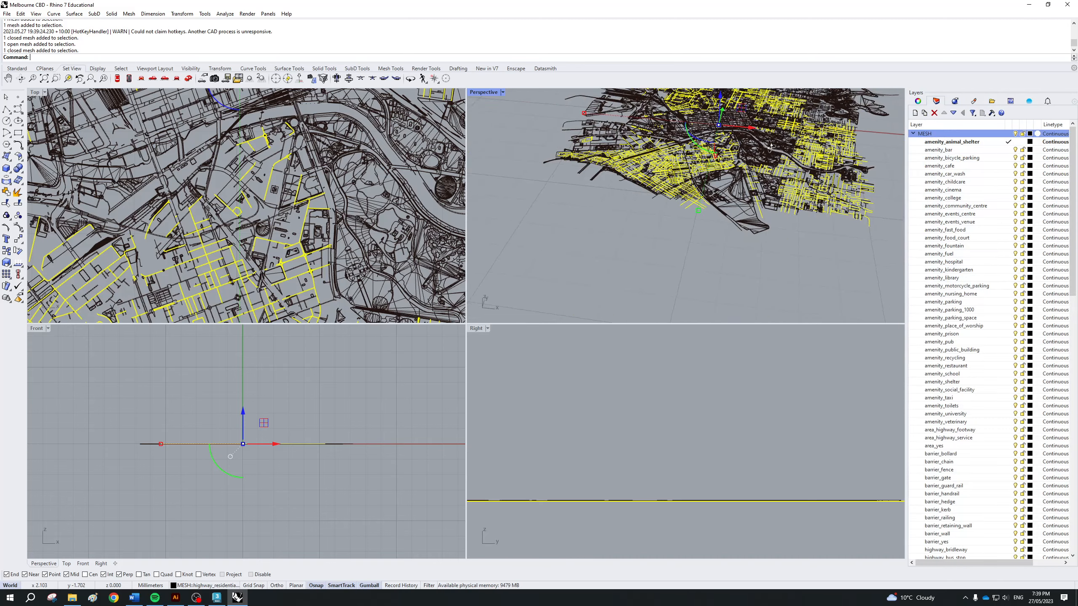
# - Pick further road meshes across the city, check their layer, and combine several road networks in one selection
pyautogui.scroll(5, 623, 174)
pyautogui.keyDown('shift'); pyautogui.moveTo(624, 175); pyautogui.dragTo(623, 174, button='right'); pyautogui.keyUp('shift')
pyautogui.click(594, 153)
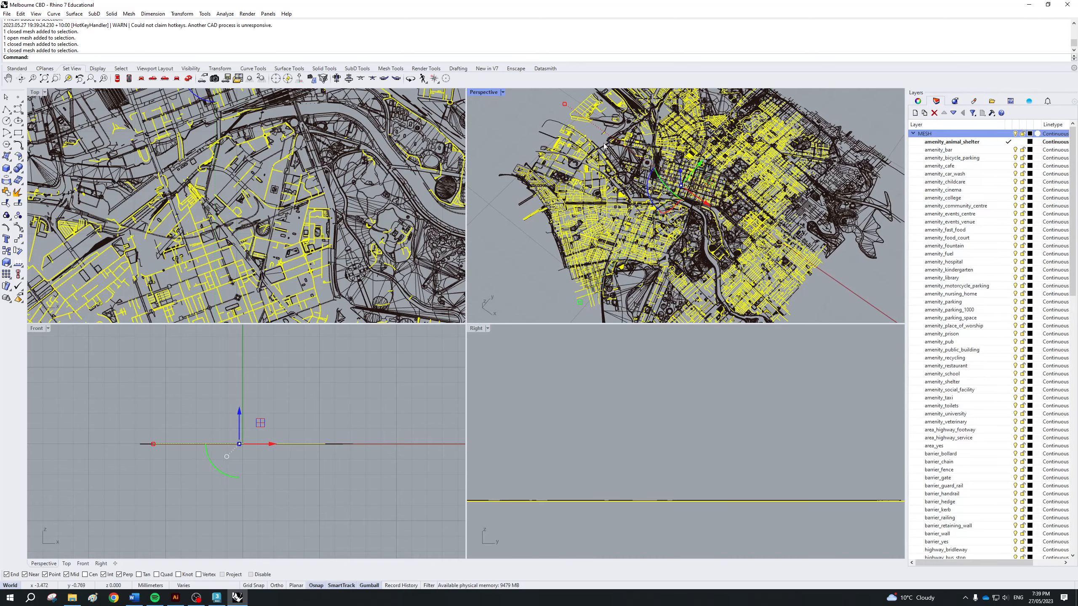
pyautogui.click(581, 117)
pyautogui.click(594, 139)
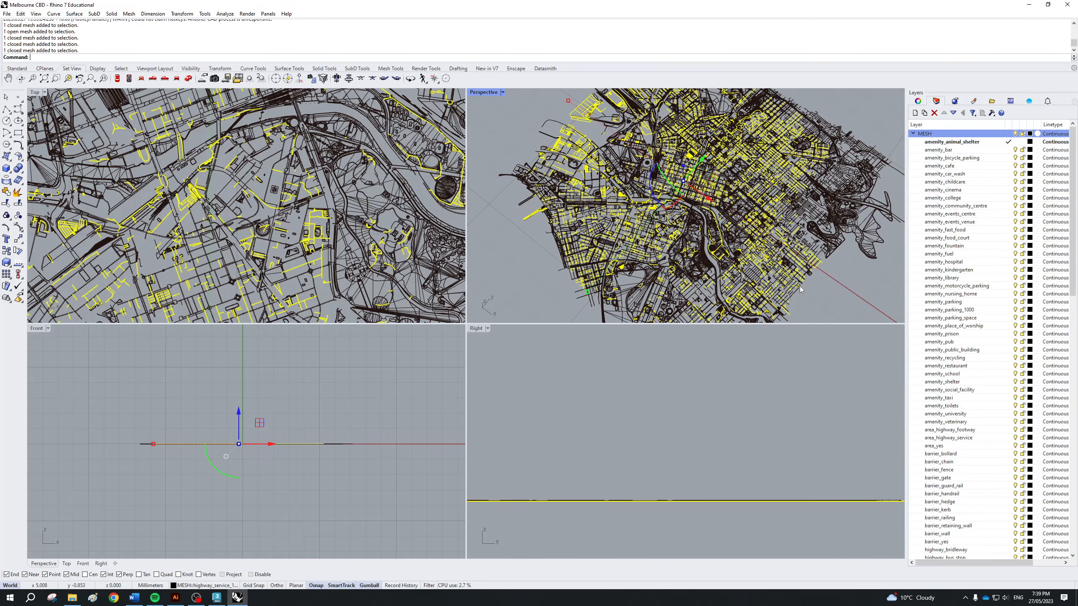
pyautogui.click(917, 101)
pyautogui.click(936, 101)
pyautogui.keyDown('shift'); pyautogui.click(805, 289); pyautogui.keyUp('shift')
pyautogui.keyDown('ctrl'); pyautogui.click(796, 294); pyautogui.keyUp('ctrl')
pyautogui.keyDown('shift'); pyautogui.click(787, 293); pyautogui.keyUp('shift')
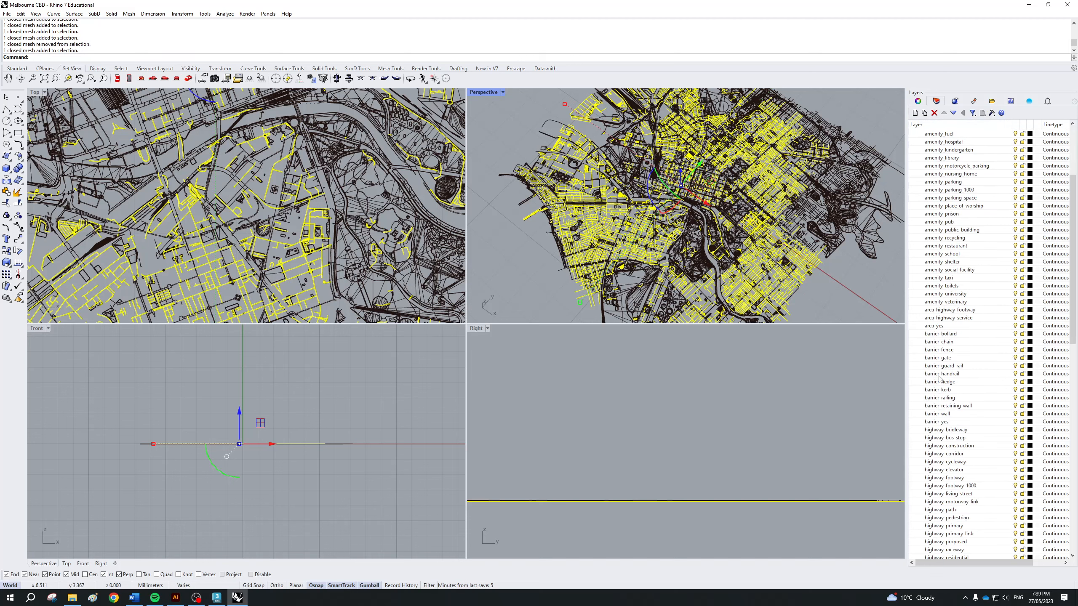
# - Move the layers from highway_bridleway through highway_unclassified out of MESH into the ROADS/TRAVEL layer
pyautogui.scroll(-13, 949, 311)
pyautogui.click(947, 238)
pyautogui.scroll(-4, 1055, 322)
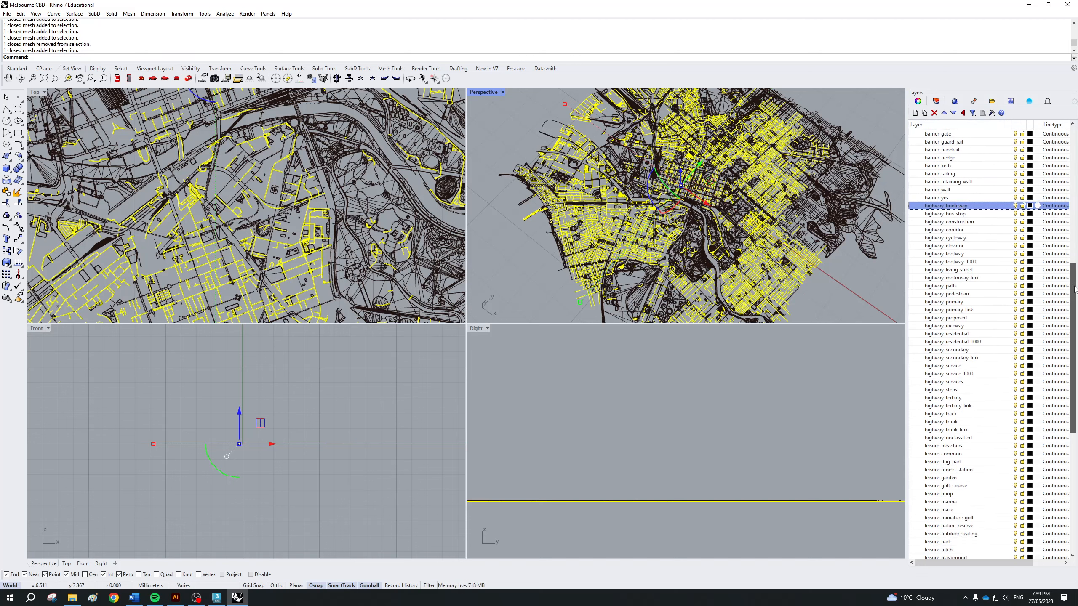
pyautogui.keyDown('shift'); pyautogui.click(946, 358); pyautogui.keyUp('shift')
pyautogui.scroll(-4, 977, 348)
pyautogui.keyDown('shift'); pyautogui.click(960, 270); pyautogui.keyUp('shift')
pyautogui.scroll(-3, 975, 245)
pyautogui.moveTo(972, 199); pyautogui.dragTo(957, 543)
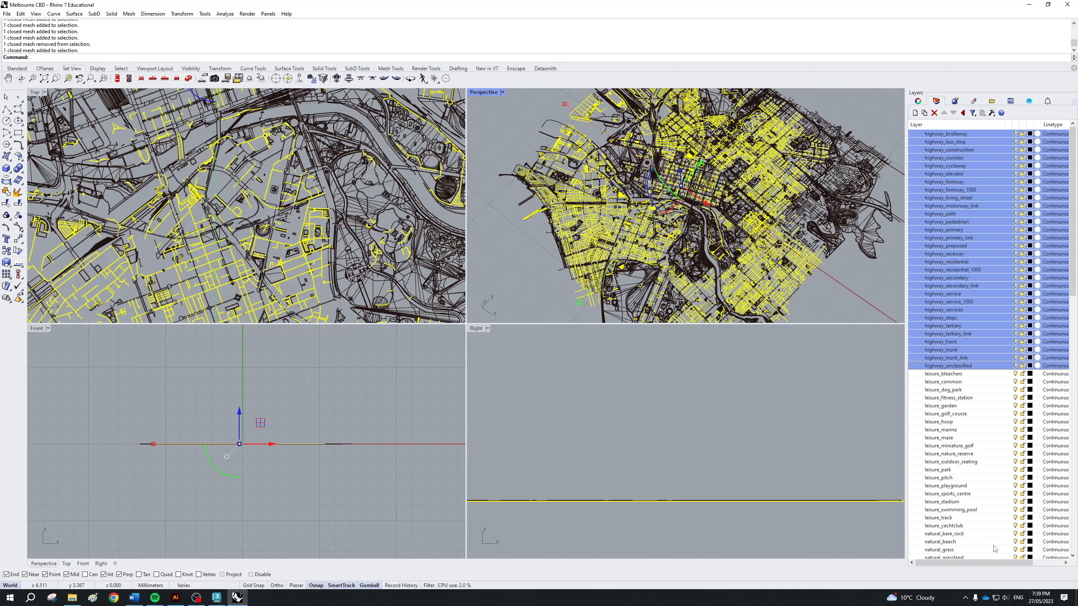
# - Inspect the meshes still visible in the Perspective view and collapse the ROADS/TRAVEL layer group
pyautogui.click(800, 240)
pyautogui.moveTo(583, 249); pyautogui.dragTo(596, 265, button='right')
pyautogui.hotkey('alt', 'Tab')
pyautogui.click(498, 246)
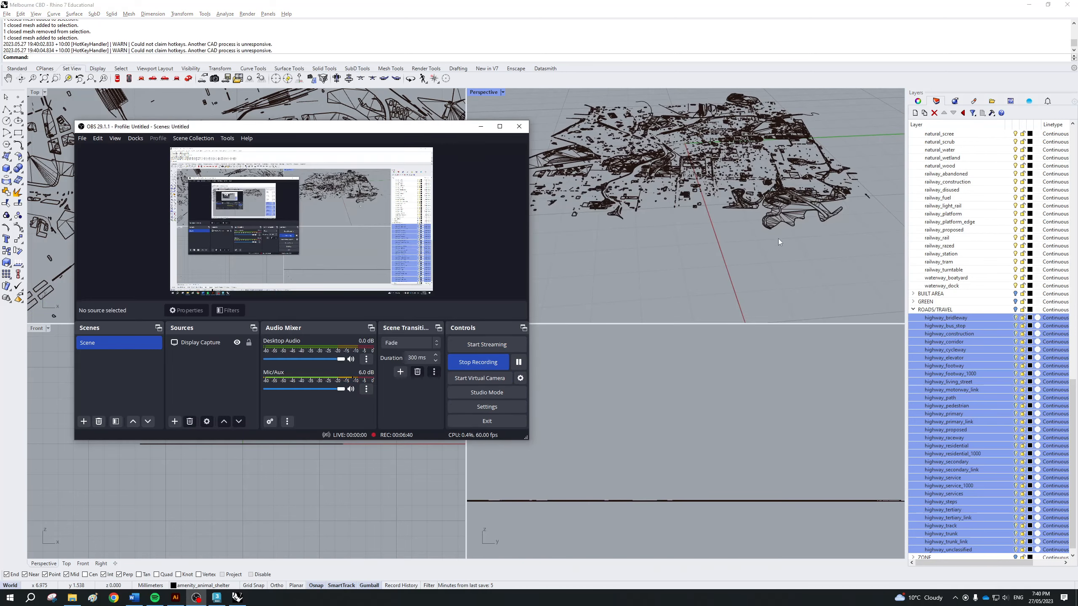
pyautogui.moveTo(778, 238); pyautogui.dragTo(747, 218, button='right')
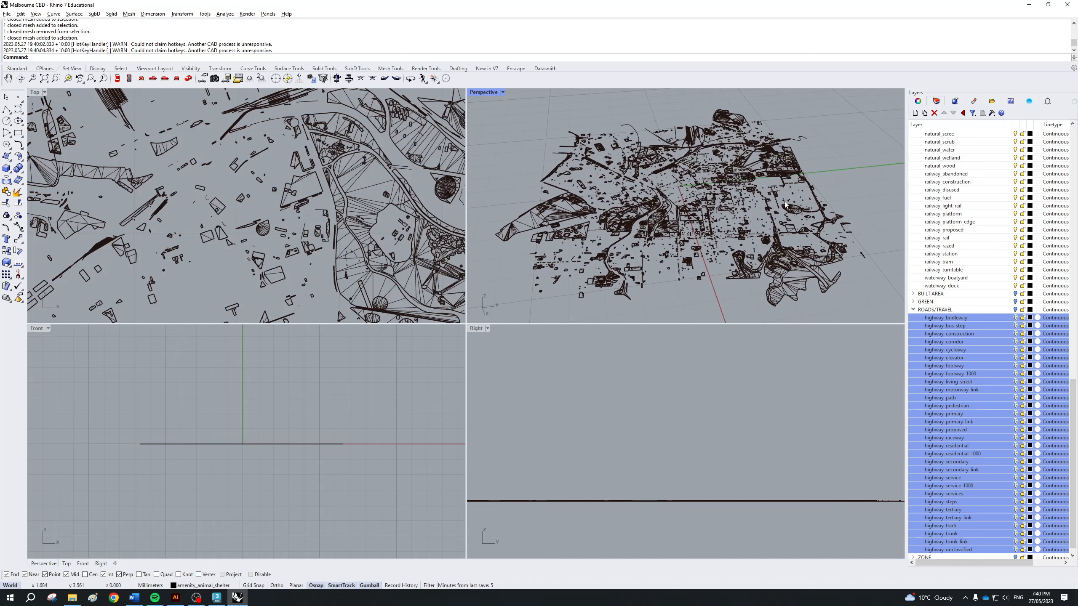
pyautogui.click(914, 309)
pyautogui.hotkey('alt', 'Tab')
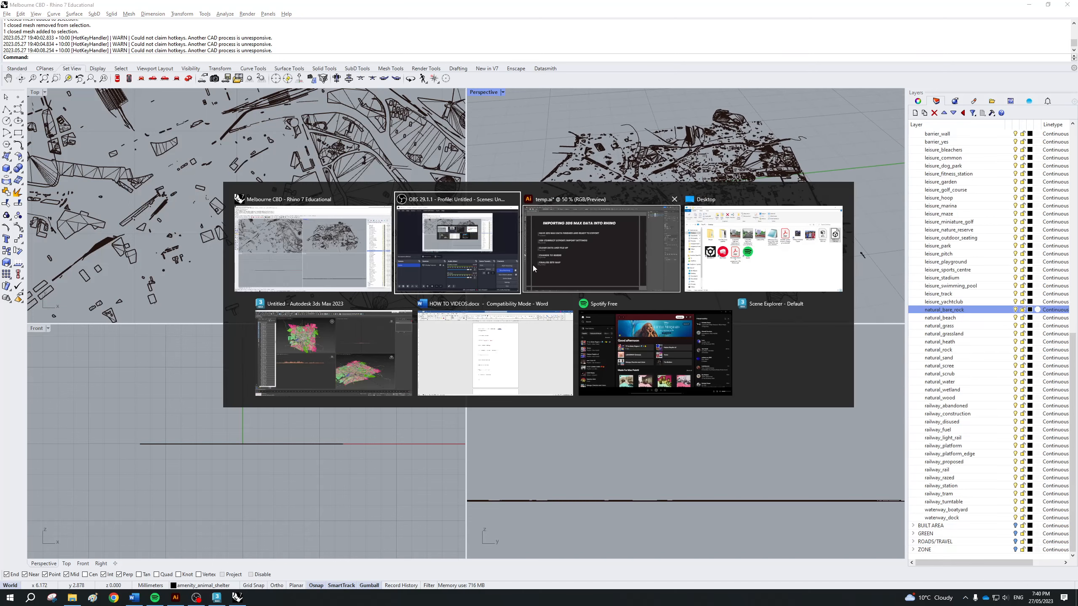
pyautogui.click(518, 362)
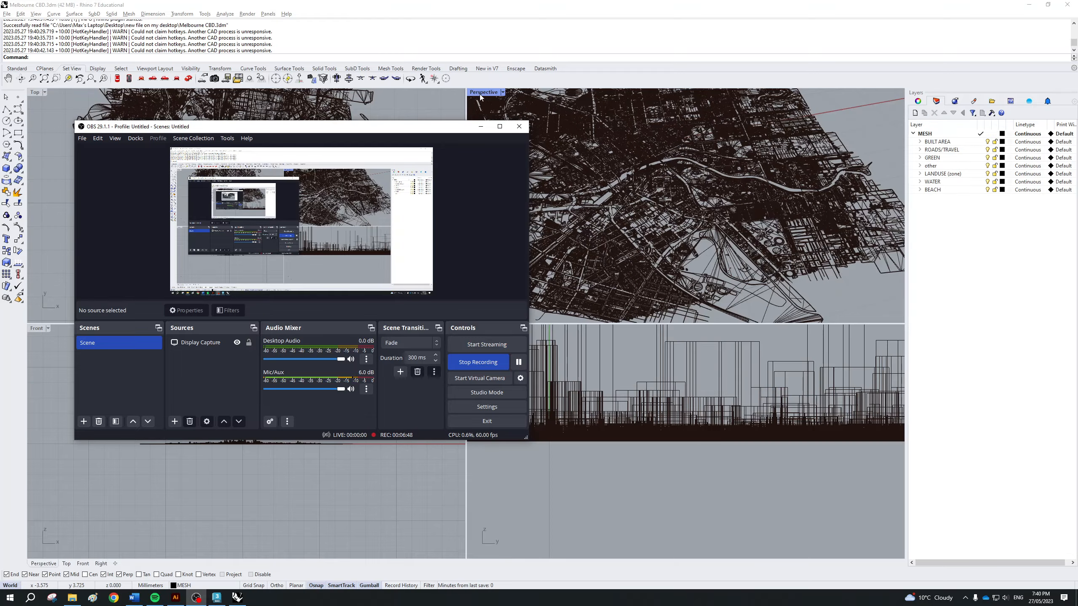
# - Maximize the Perspective view, zoom to all meshes of the sorted model, and view them from another angle with nothing selected
pyautogui.doubleClick(480, 95)
pyautogui.scroll(-5, 499, 138)
pyautogui.moveTo(492, 165); pyautogui.dragTo(471, 231, button='right')
pyautogui.scroll(-4, 460, 173)
pyautogui.scroll(-5, 441, 238)
pyautogui.hotkey('ctrl', 'a')
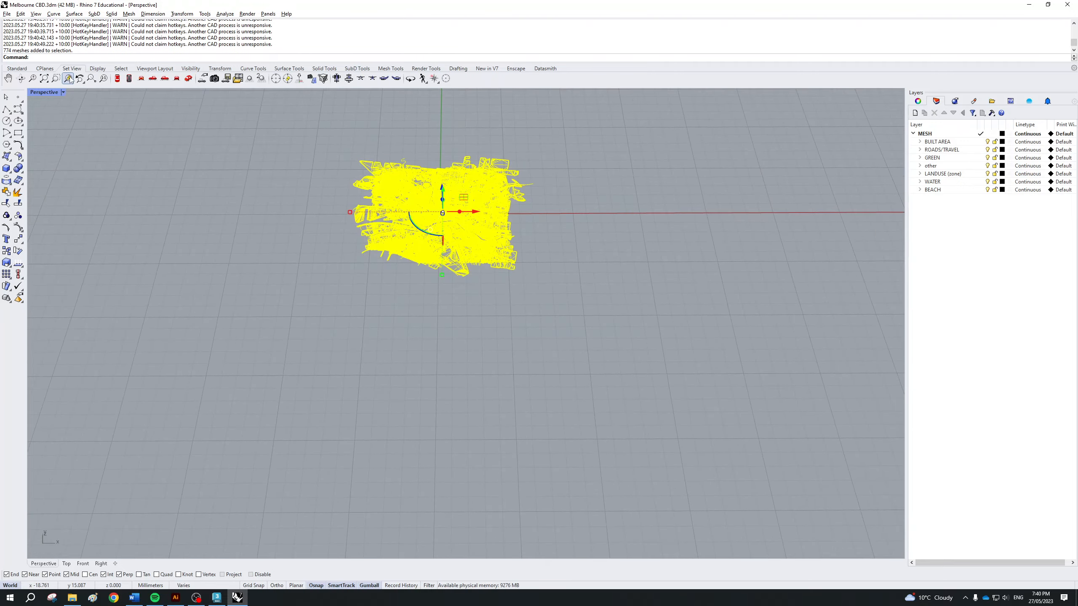
pyautogui.click(68, 79)
pyautogui.moveTo(615, 221); pyautogui.dragTo(801, 199, button='right')
pyautogui.press('Escape')
pyautogui.moveTo(572, 190); pyautogui.dragTo(717, 200, button='right')
# - Hide the BUILT AREA, ROADS/TRAVEL and GREEN layers in turn to see what each one contains
pyautogui.click(963, 142)
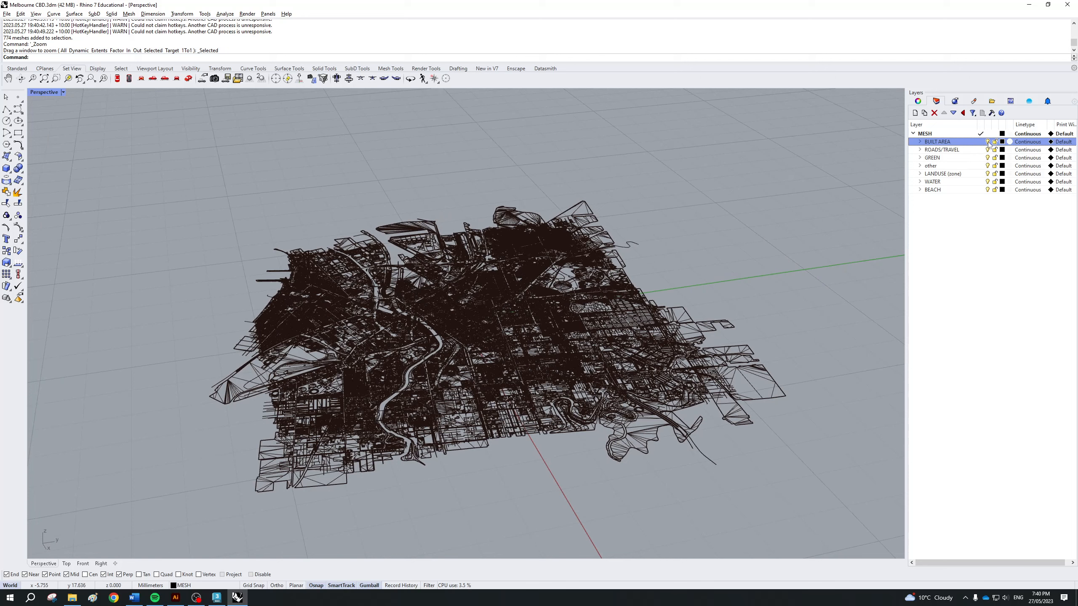
pyautogui.click(987, 142)
pyautogui.click(987, 151)
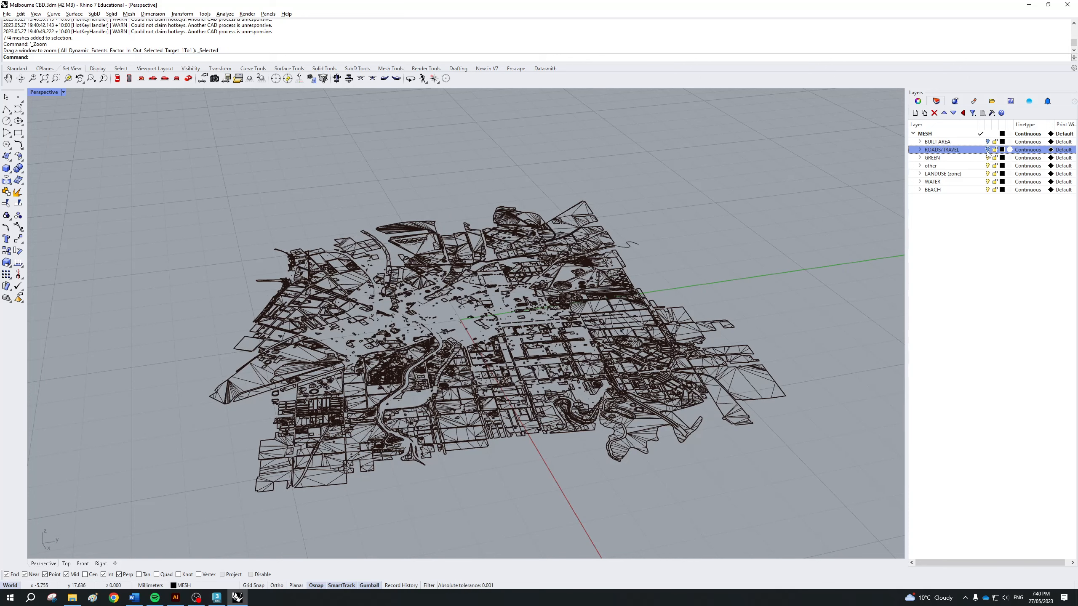
pyautogui.click(987, 158)
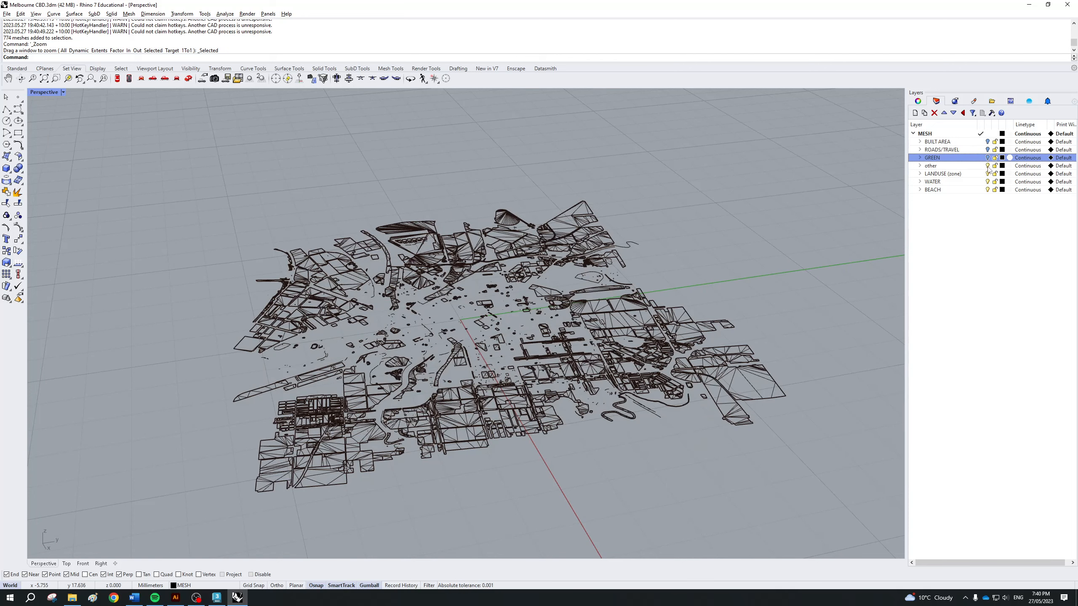
# - Move the waterway_boatyard and waterway_dock layers from other into WATER, and hide the collapsed other layer
pyautogui.click(919, 166)
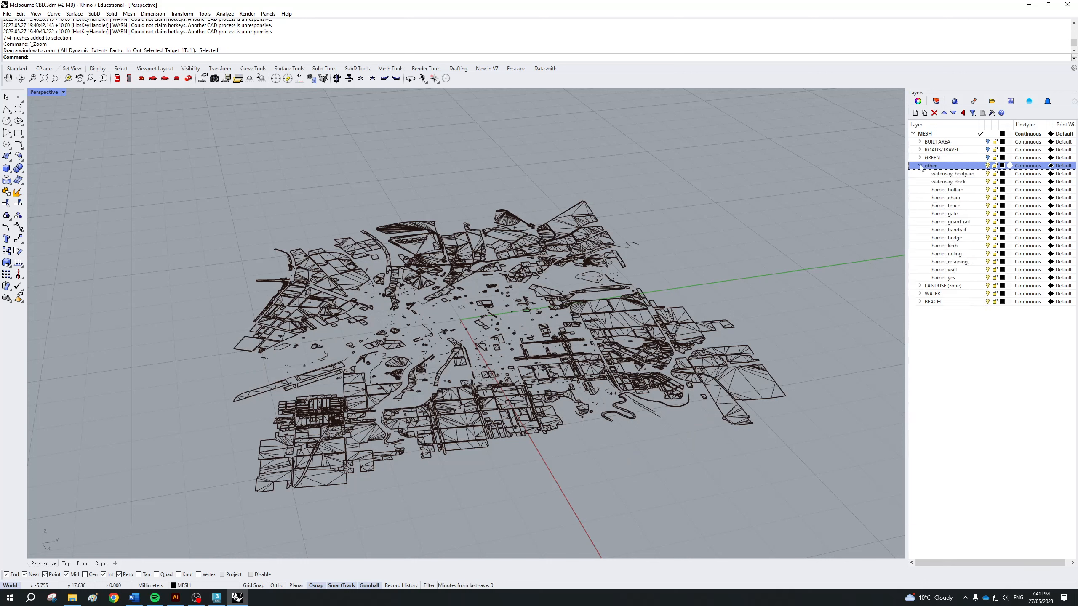
pyautogui.click(967, 174)
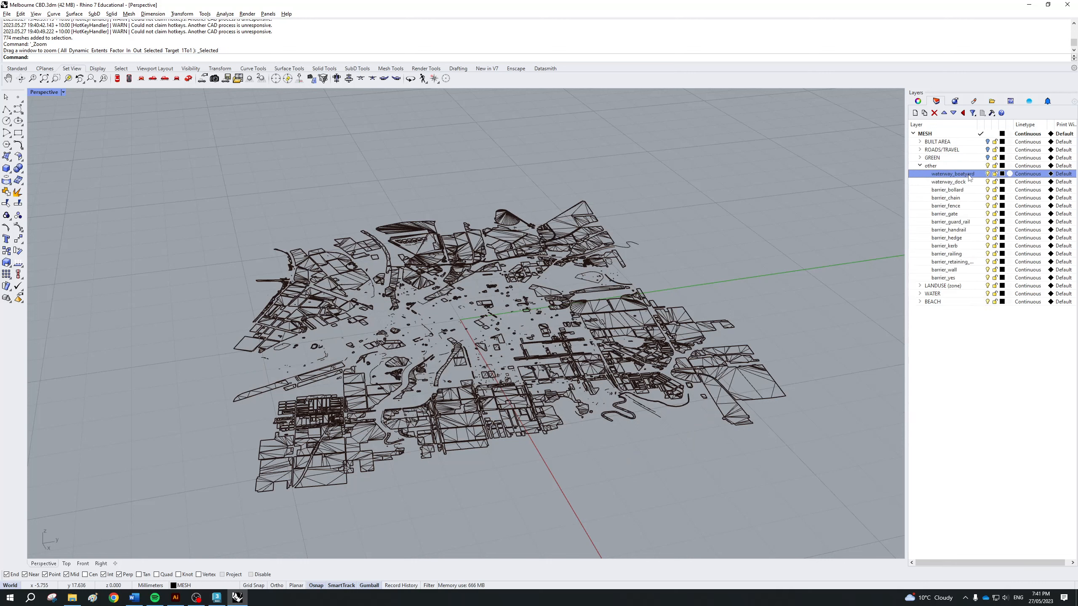
pyautogui.keyDown('shift'); pyautogui.click(969, 184); pyautogui.keyUp('shift')
pyautogui.moveTo(949, 297); pyautogui.dragTo(949, 295)
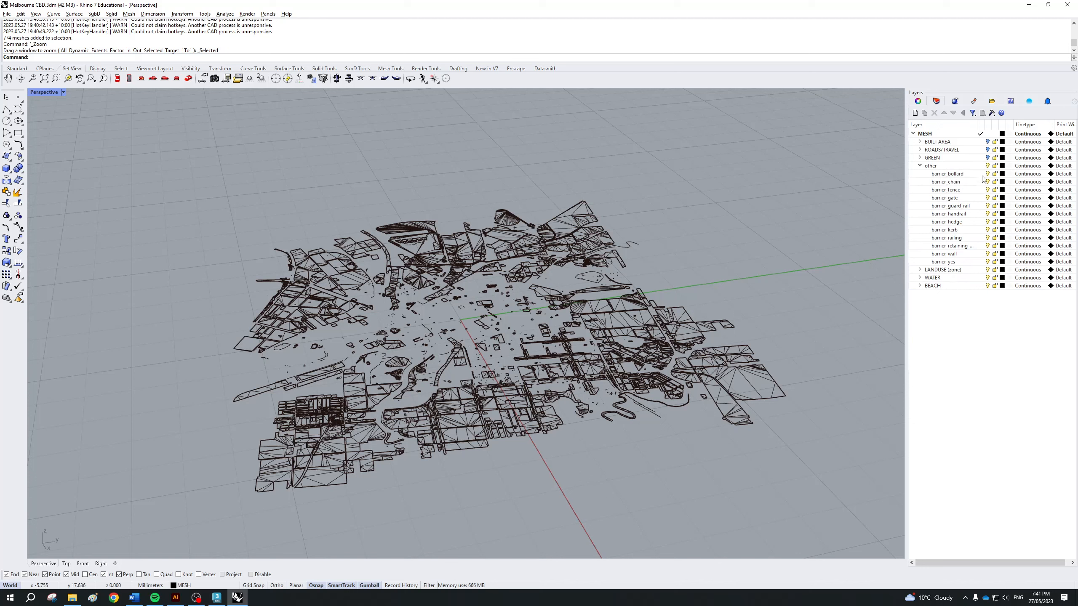
pyautogui.click(919, 166)
pyautogui.click(987, 166)
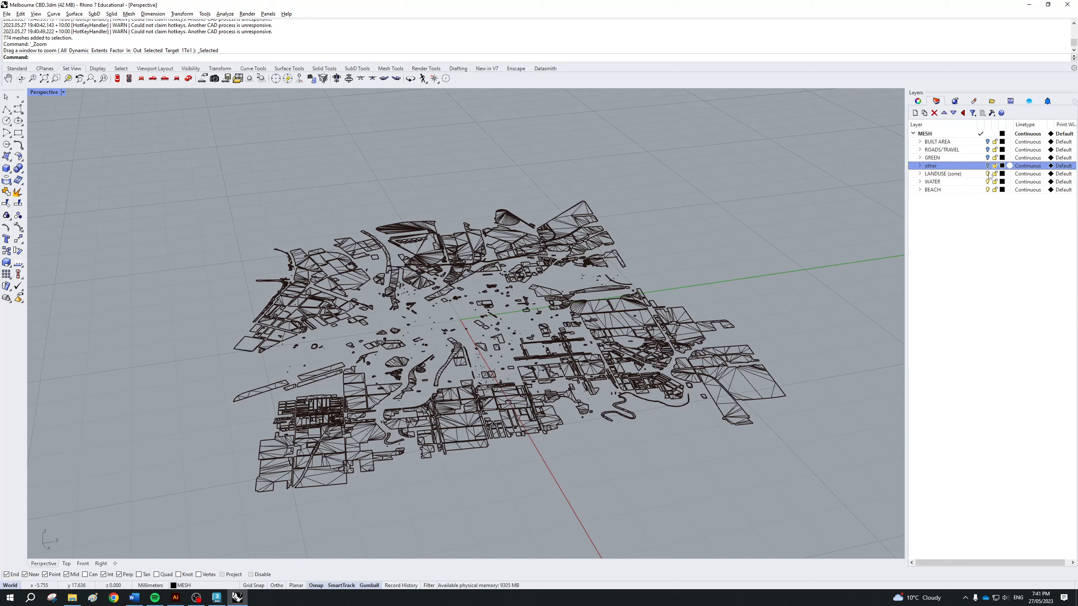
# - Look through the sublayers of LANDUSE (zone) and examine the remaining zone meshes in the Perspective view
pyautogui.click(919, 173)
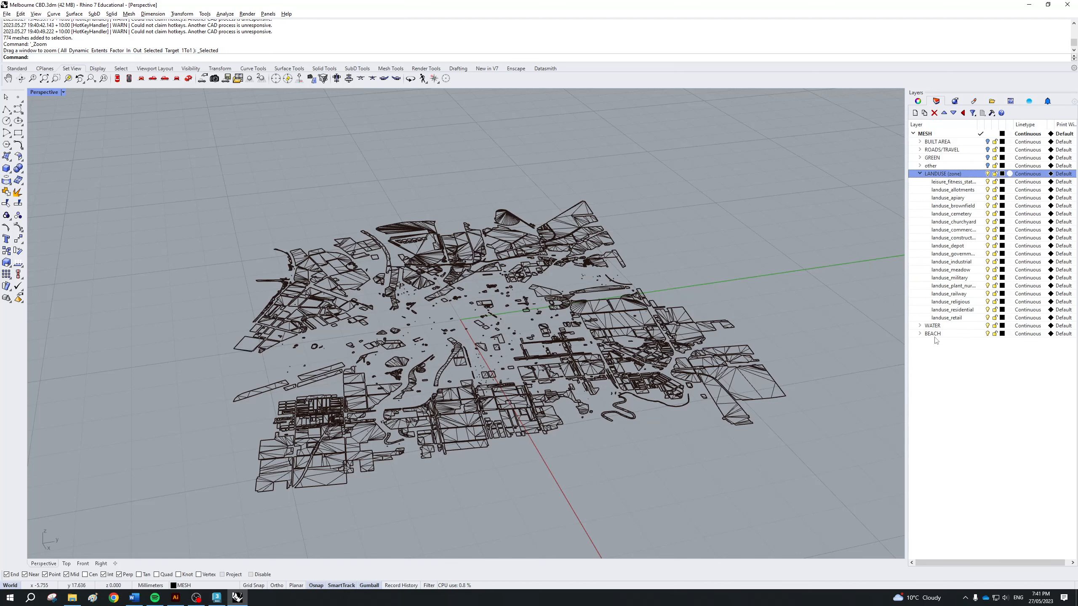
pyautogui.click(961, 285)
pyautogui.click(966, 263)
pyautogui.click(966, 205)
pyautogui.click(960, 190)
pyautogui.click(920, 173)
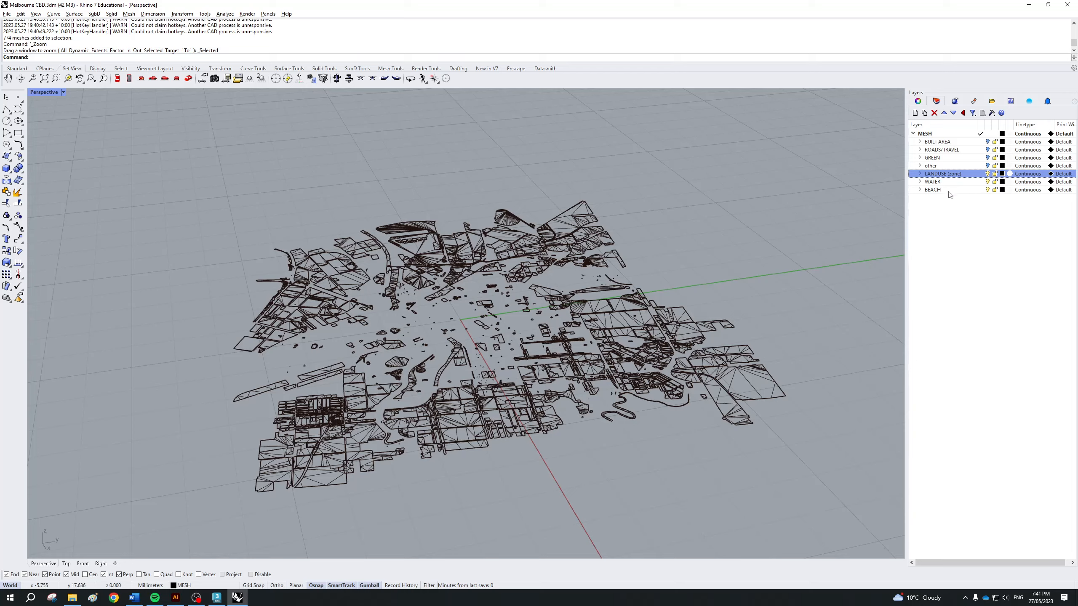
pyautogui.moveTo(573, 407); pyautogui.dragTo(678, 415, button='right')
pyautogui.click(677, 416)
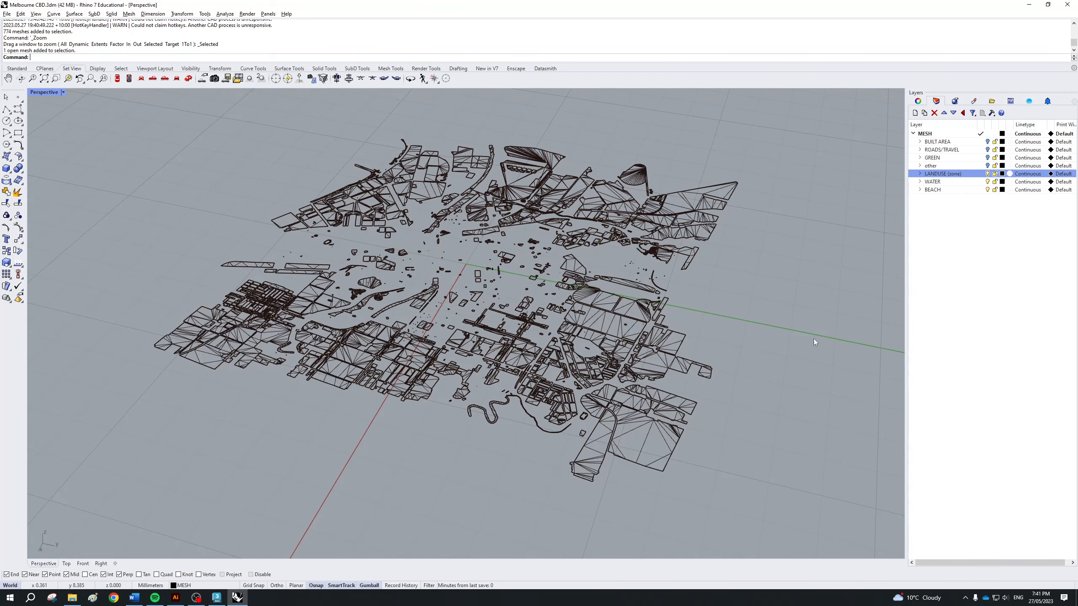
# - Show the hidden GREEN, other, ROADS/TRAVEL and BUILT AREA layers again
pyautogui.click(987, 157)
pyautogui.click(987, 142)
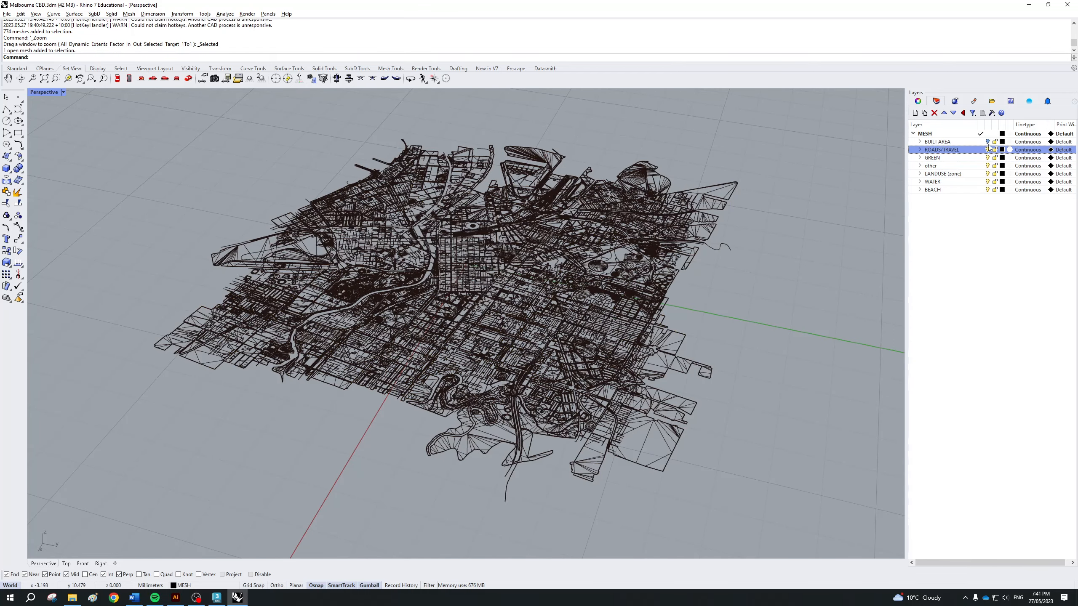
# - Switch to the Illustrator outline and review its CHANGE TO NURBS point
pyautogui.hotkey('alt', 'Tab')
pyautogui.click(784, 272)
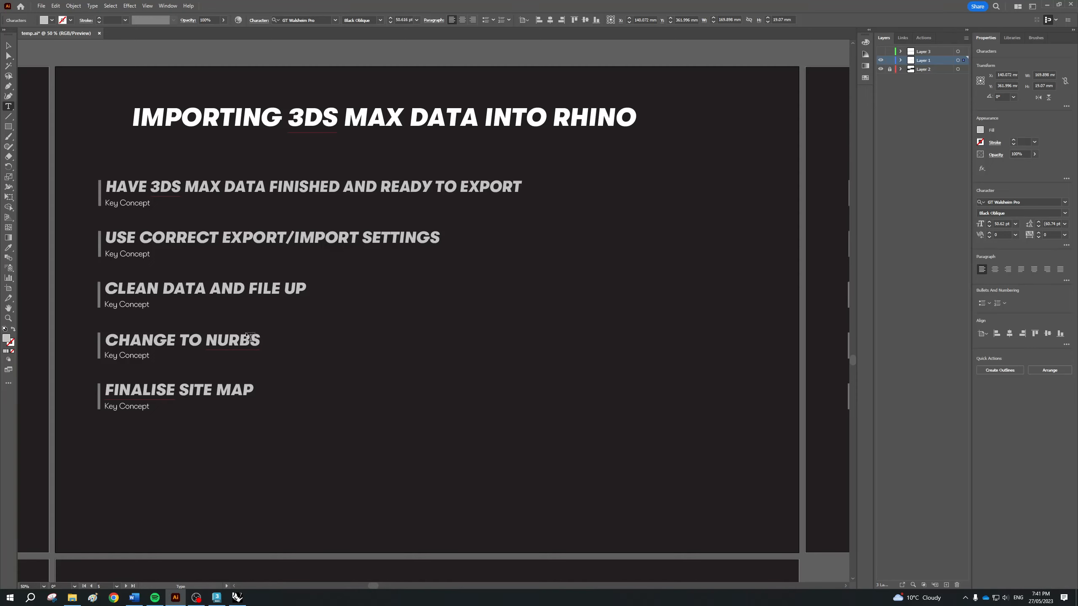
pyautogui.moveTo(107, 341); pyautogui.dragTo(260, 341)
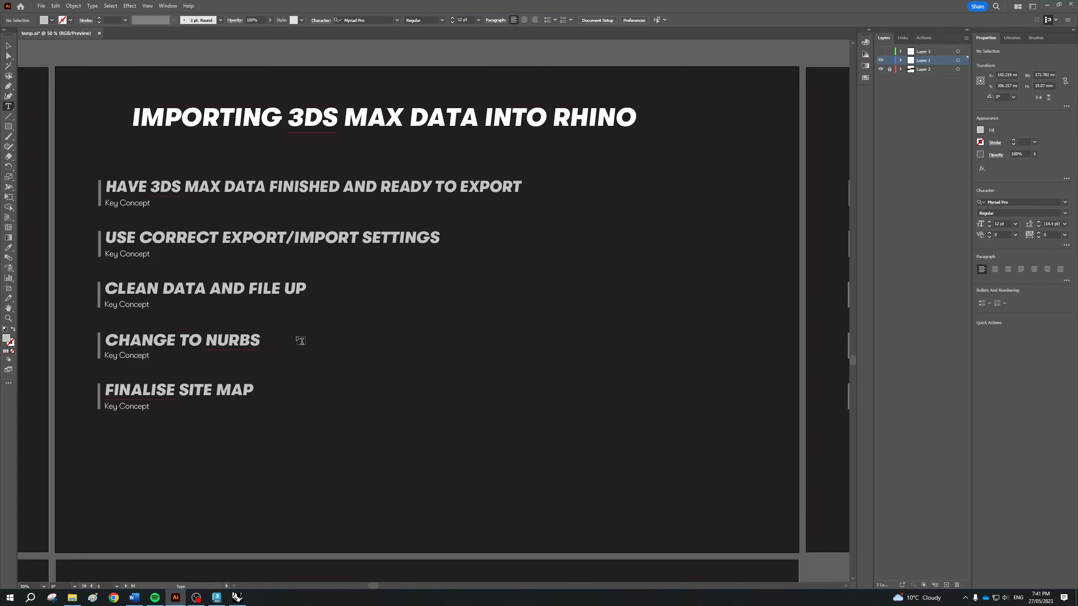
# - Switch to Rhino and rename the parent layer MESH as NURBS
pyautogui.hotkey('alt', 'Tab')
pyautogui.scroll(-5, 720, 274)
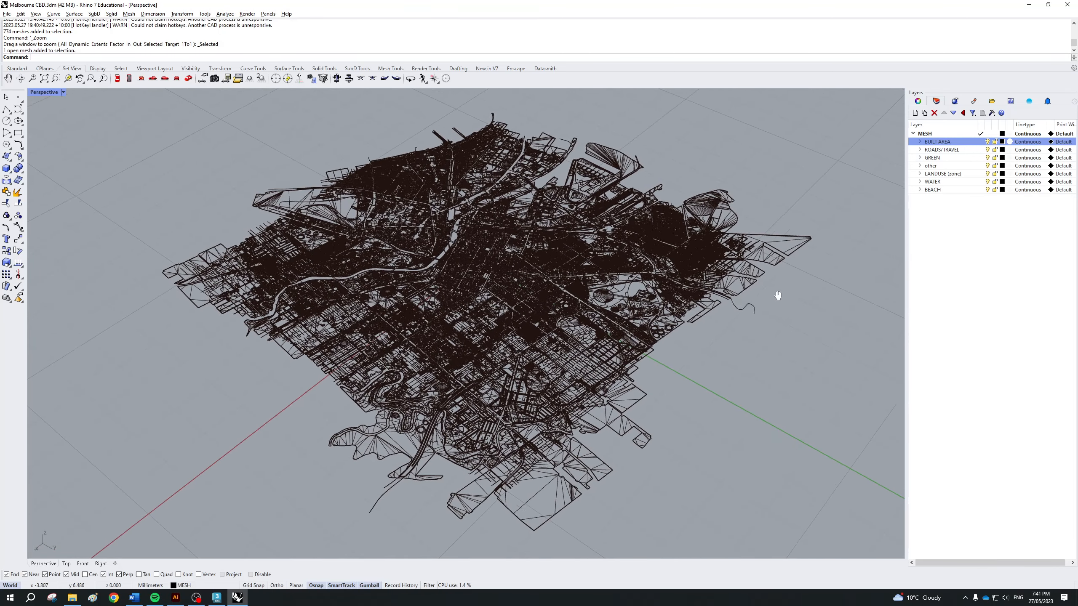
pyautogui.rightClick(930, 134)
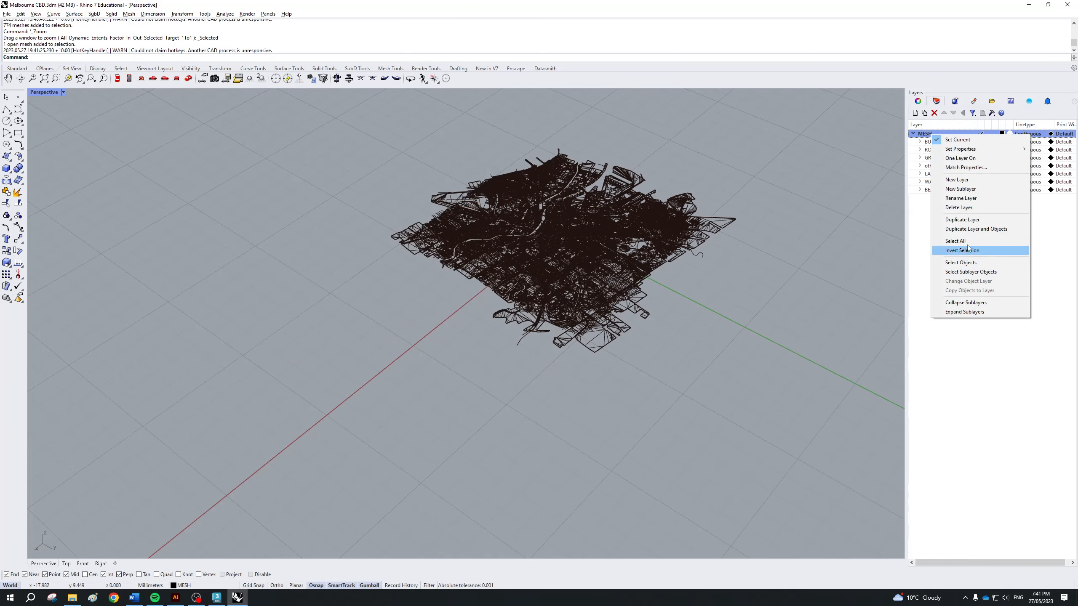
pyautogui.click(961, 198)
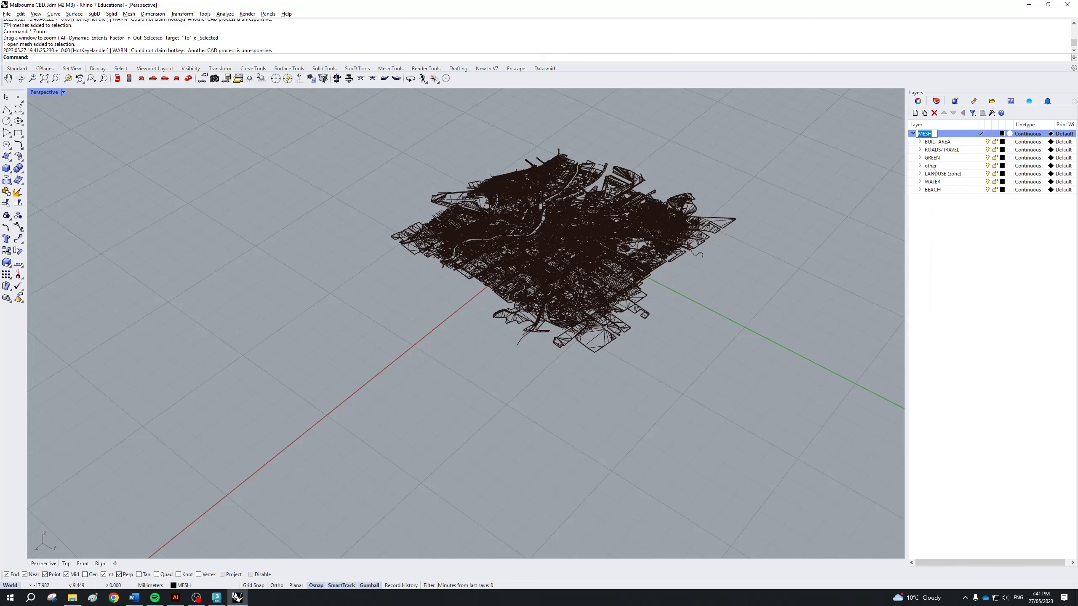
pyautogui.write('NURBS')
pyautogui.press('Return')
pyautogui.keyDown('shift'); pyautogui.moveTo(747, 178); pyautogui.dragTo(717, 243, button='right'); pyautogui.keyUp('shift')
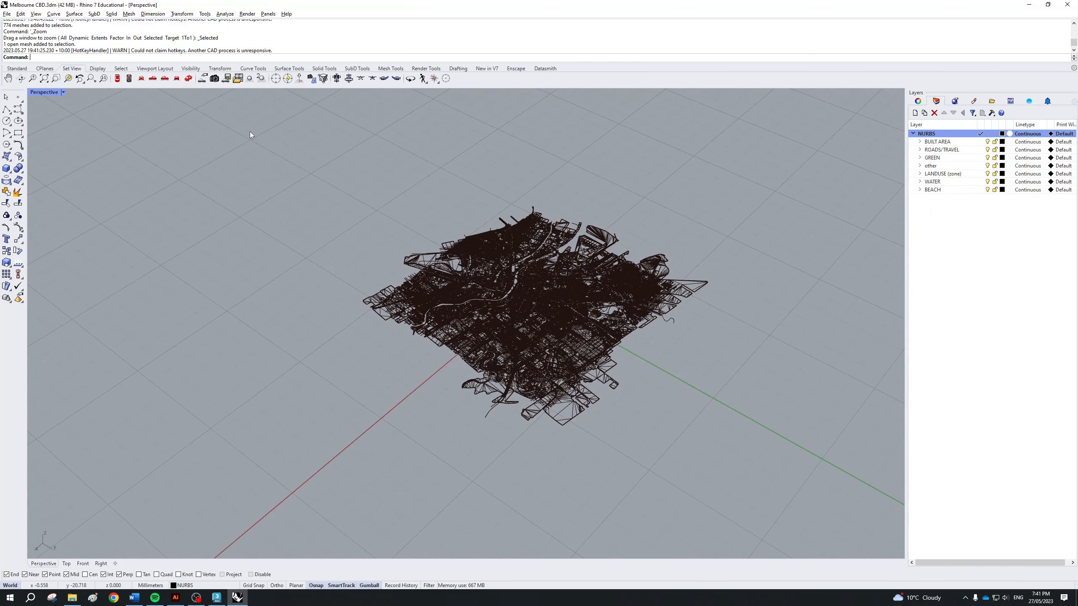
# - Save the Melbourne CBD.3dm model before the conversion
pyautogui.hotkey('ctrl', 's')
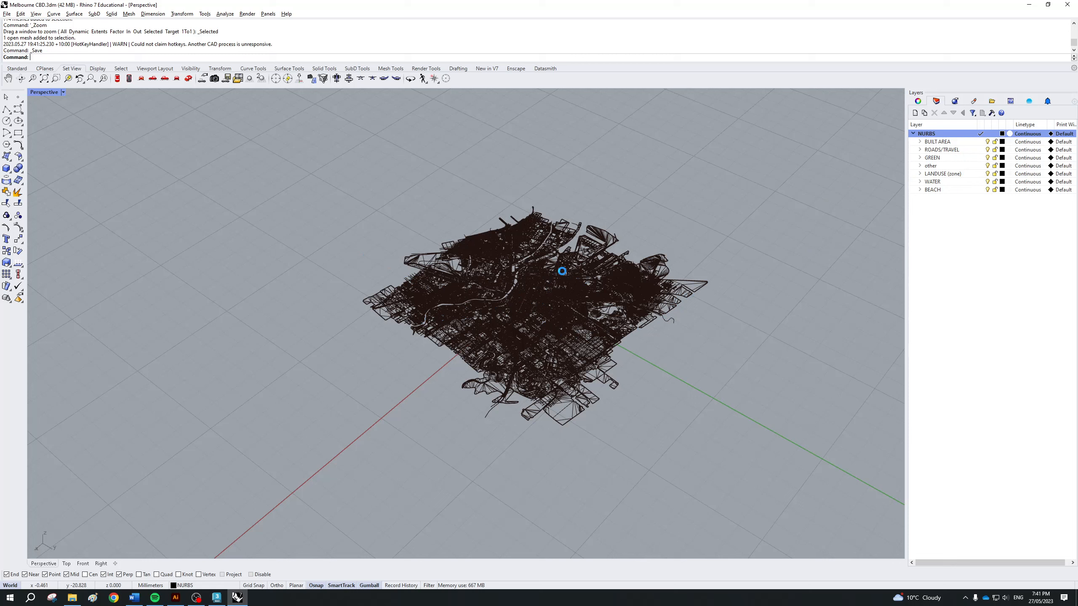
pyautogui.hotkey('alt', 'Tab')
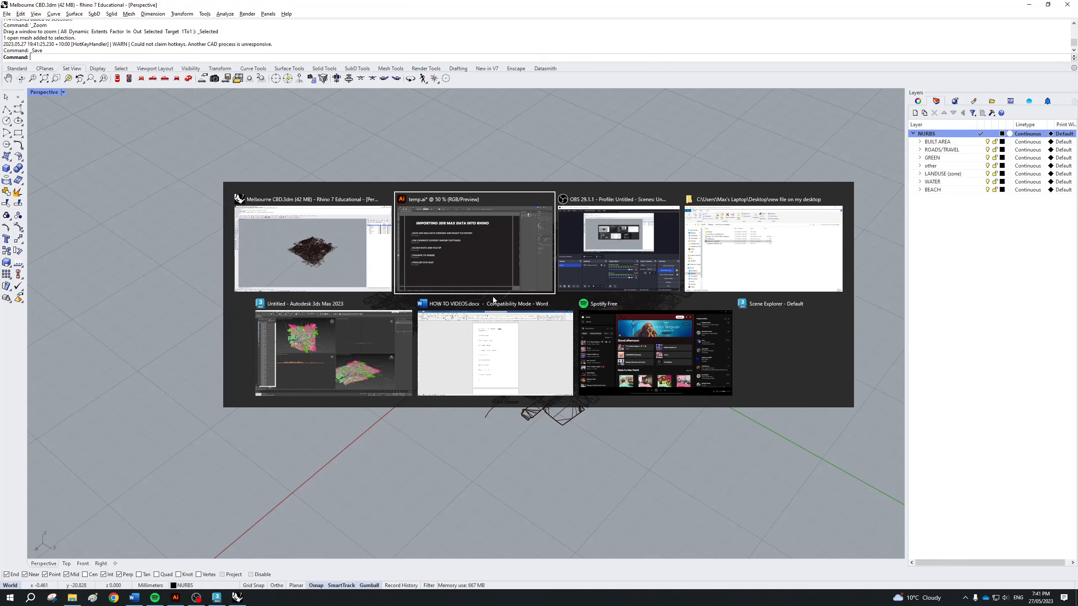
pyautogui.click(569, 271)
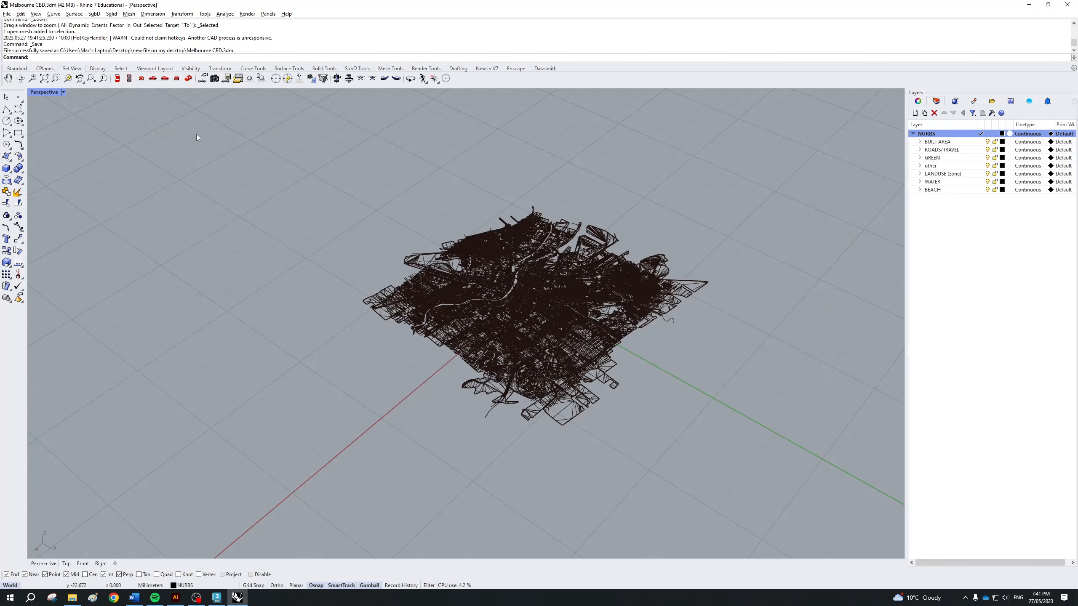
# - Convert all the city meshes with MeshToNURB, proceeding without saving the model again
pyautogui.moveTo(189, 133); pyautogui.dragTo(759, 482)
pyautogui.write('MeshToNURB')
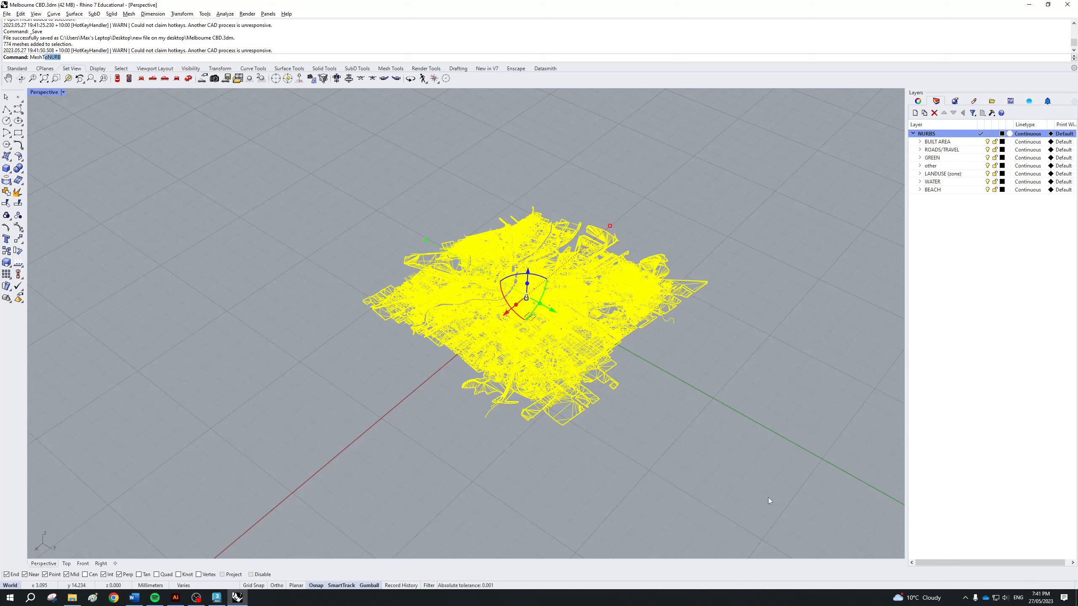
pyautogui.press('Return')
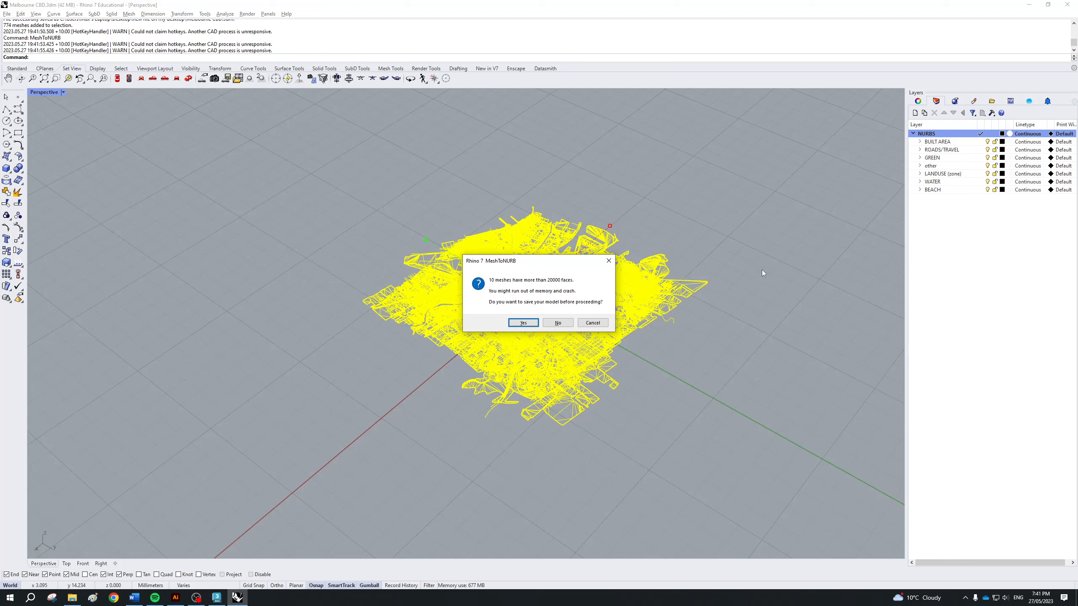
pyautogui.click(558, 324)
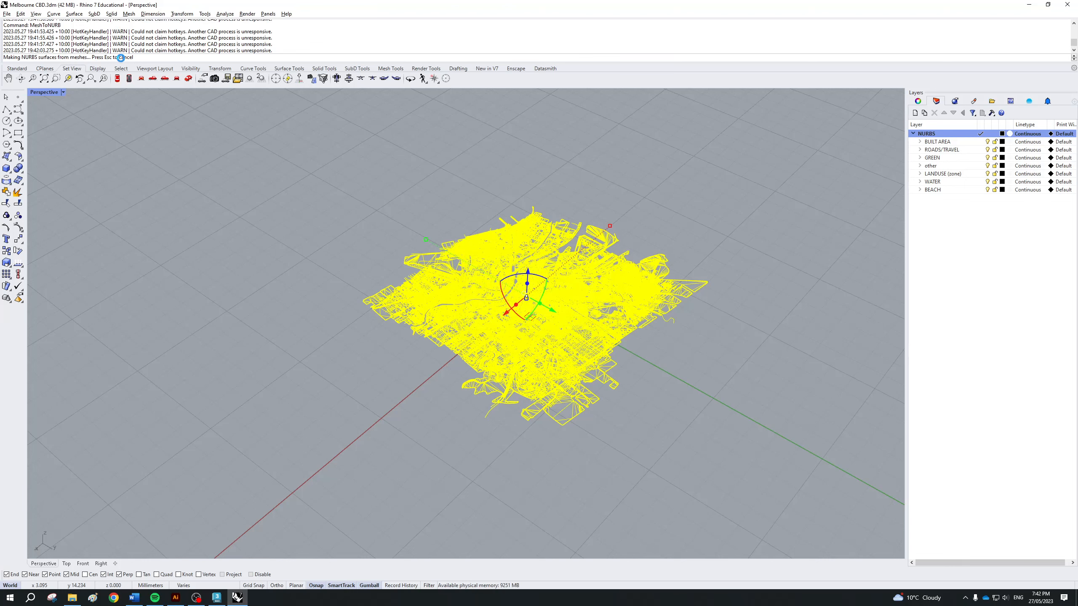
# - Delete the original meshes that are still selected, keeping the converted NURBS geometry
pyautogui.hotkey('alt', 'Tab')
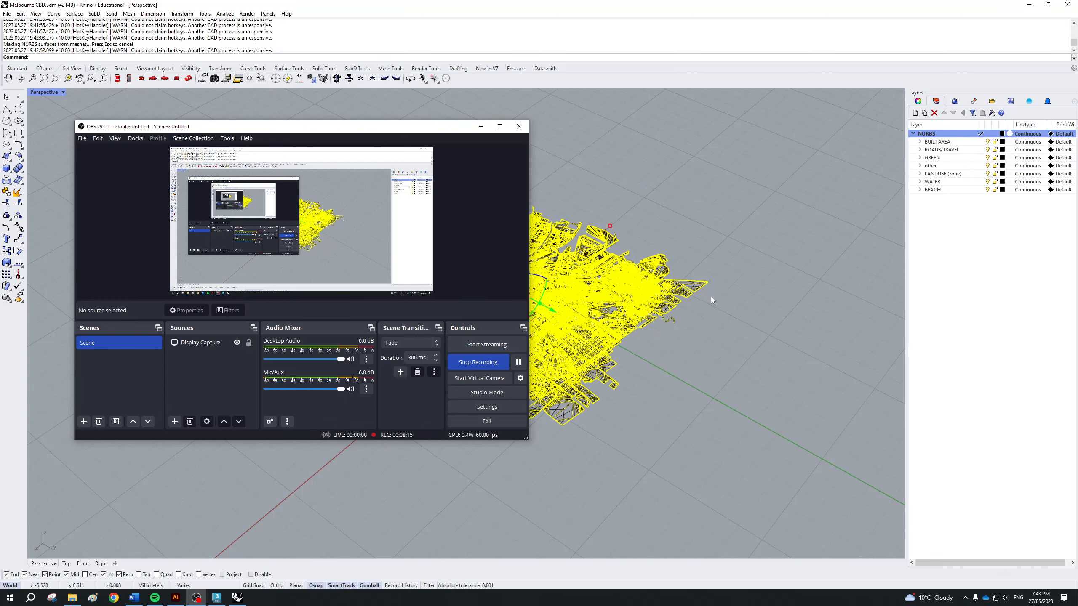
pyautogui.click(518, 126)
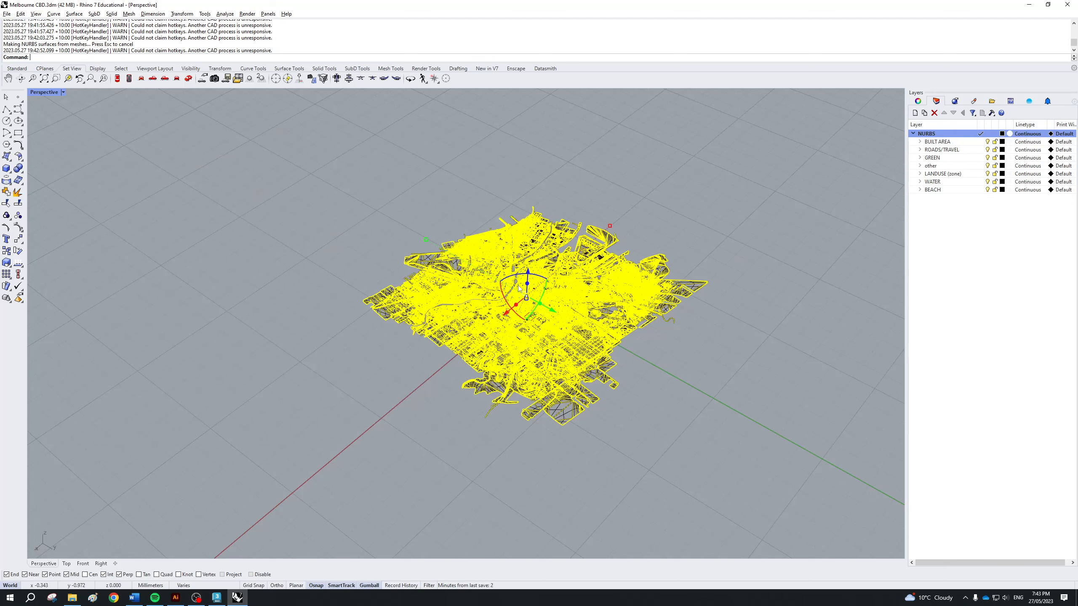
pyautogui.press('Delete')
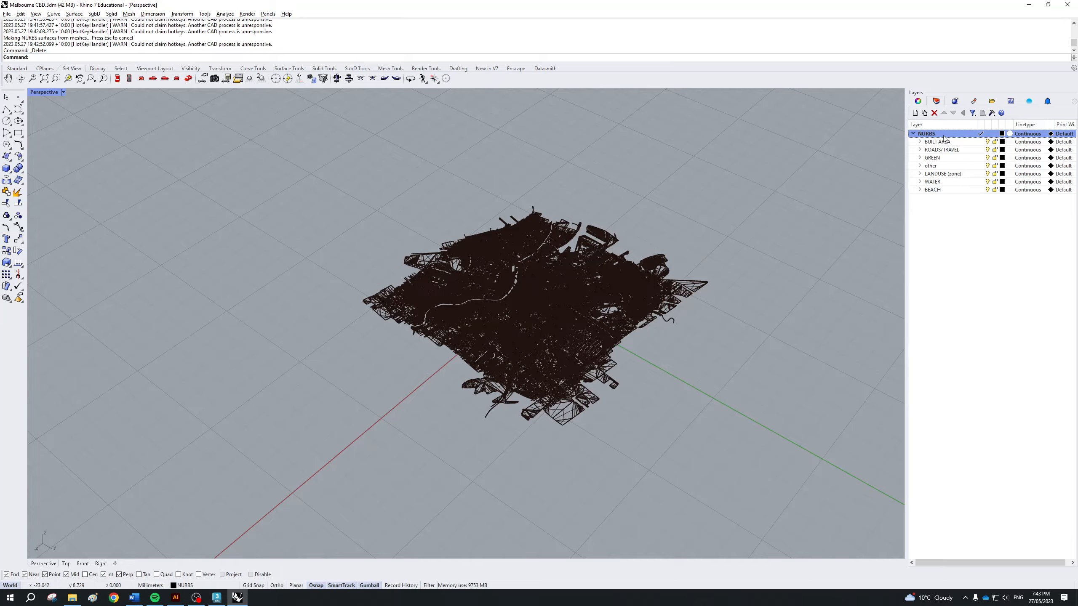
# - Examine the converted NURBS city geometry up close and as a whole in the Perspective view
pyautogui.scroll(10, 475, 289)
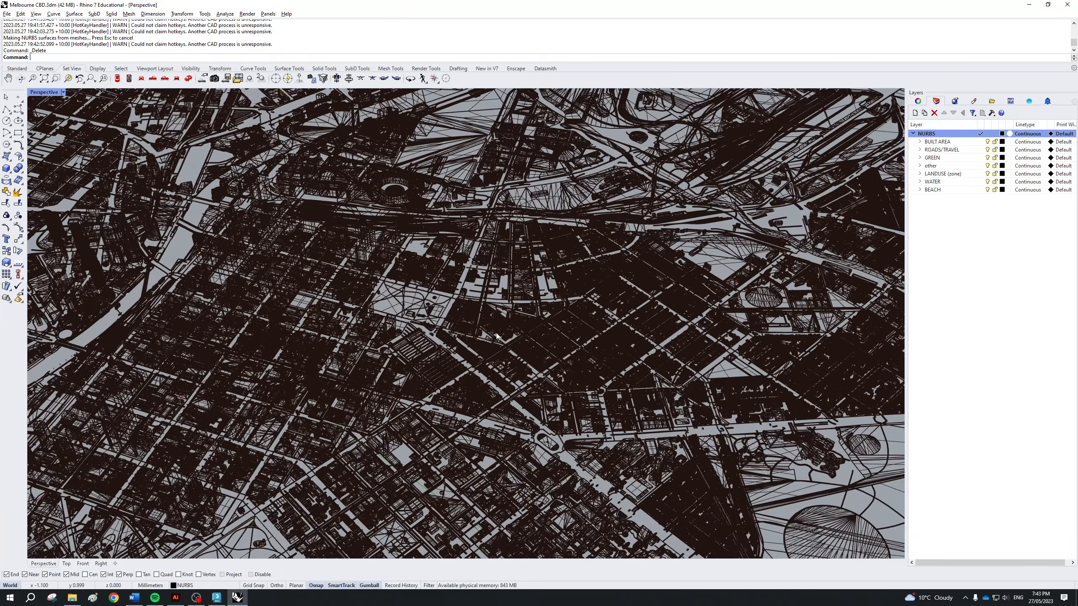
pyautogui.click(509, 341)
pyautogui.scroll(-10, 525, 345)
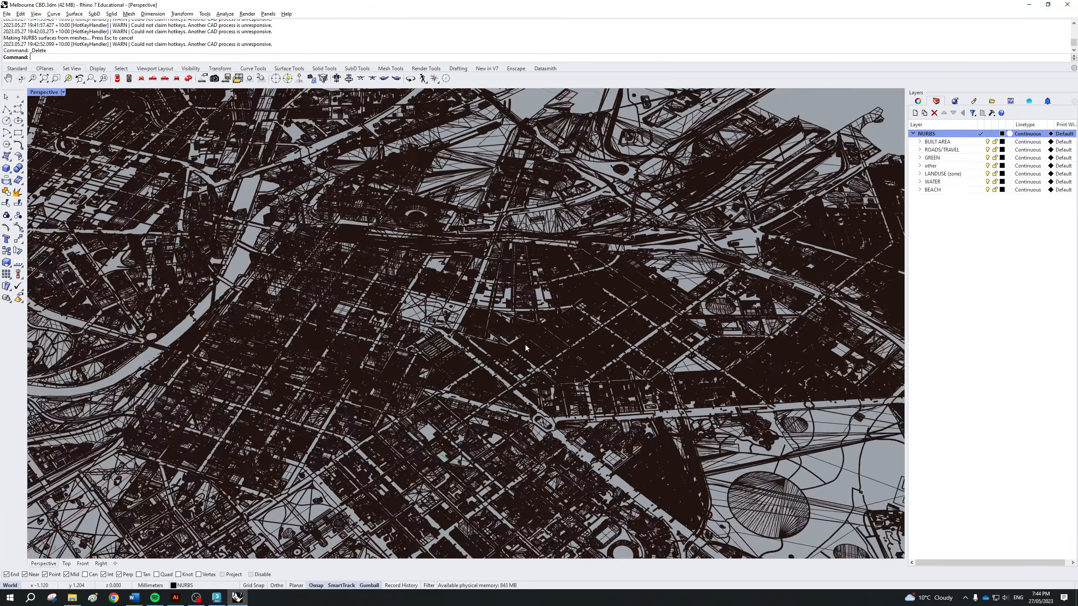
pyautogui.scroll(-5, 517, 344)
pyautogui.hotkey('alt', 'Tab')
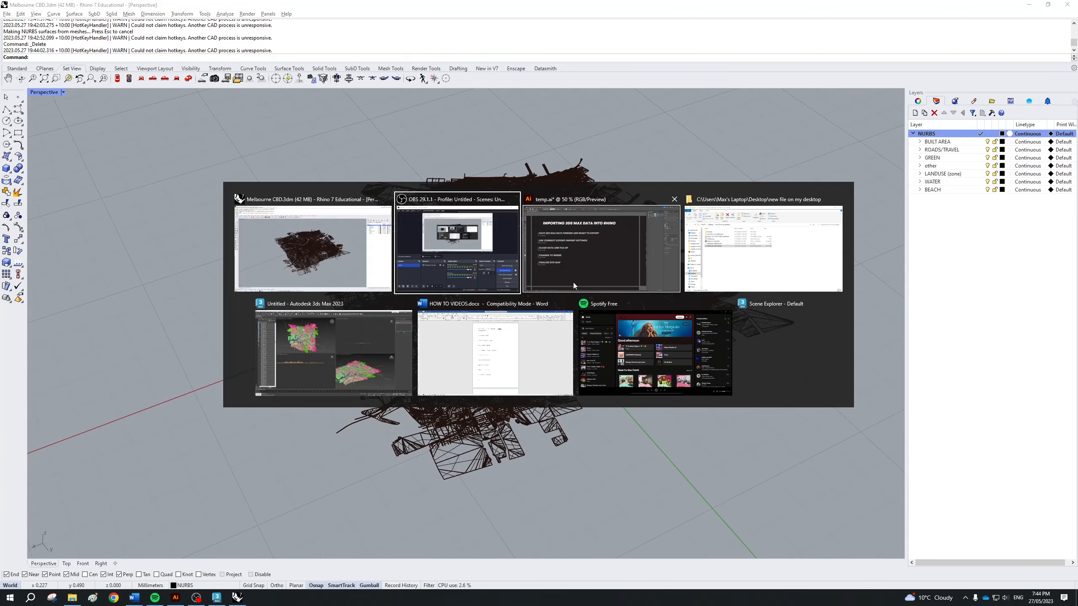
pyautogui.hotkey('alt', 'Tab')
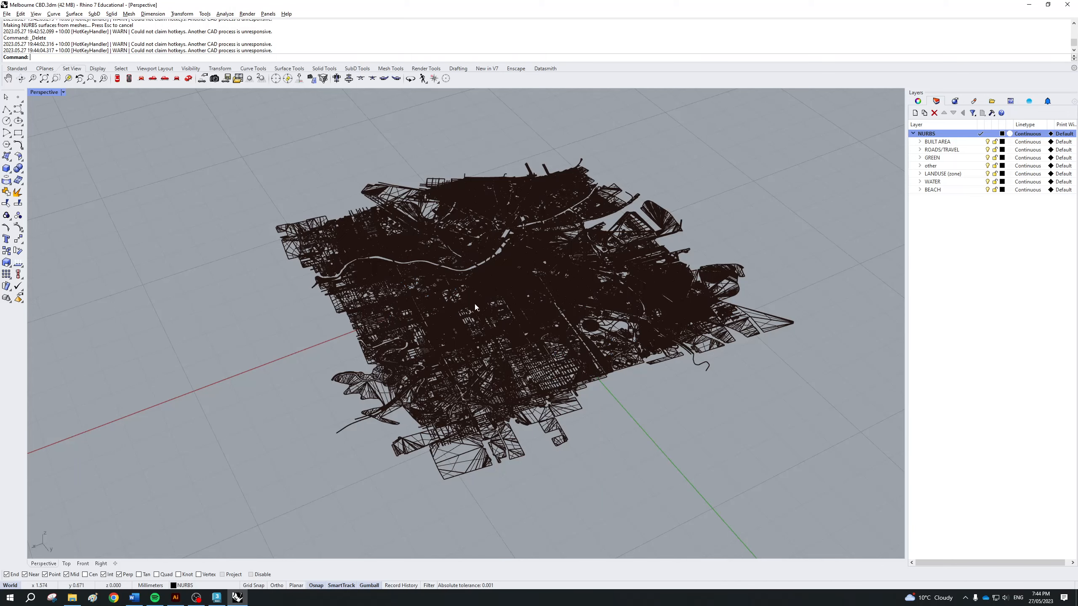
# - Select all sublayer objects of the seven category layers from BUILT AREA to BEACH
pyautogui.click(967, 141)
pyautogui.rightClick(967, 142)
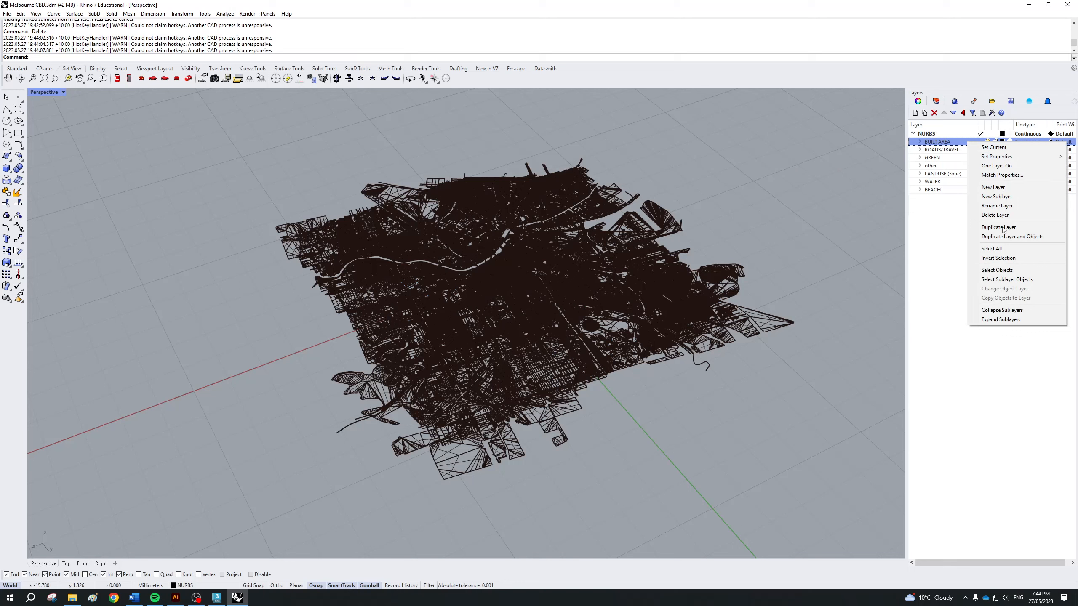
pyautogui.click(1008, 271)
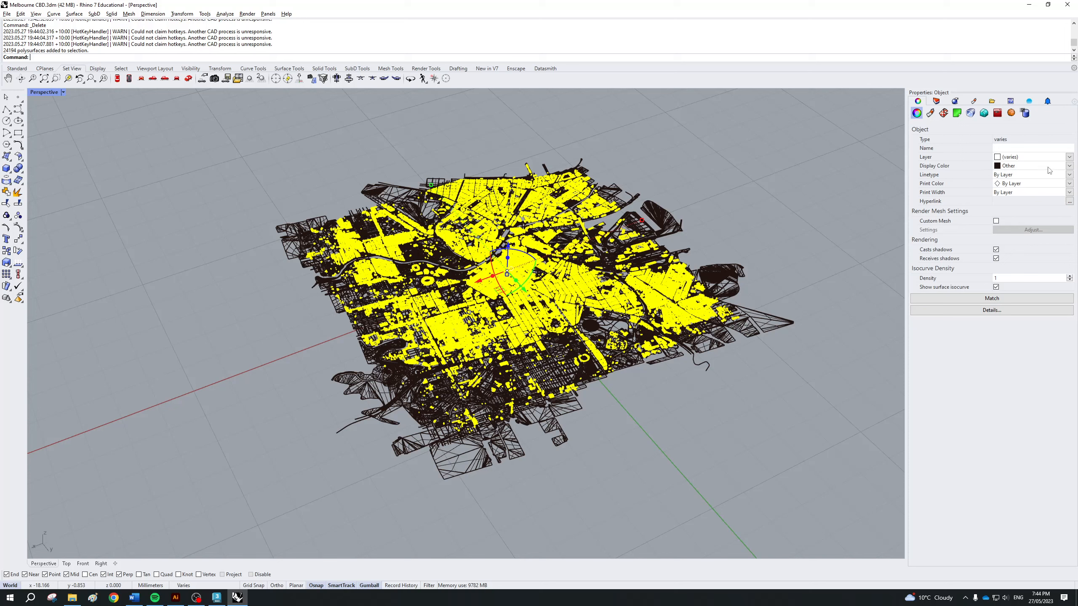
pyautogui.click(936, 101)
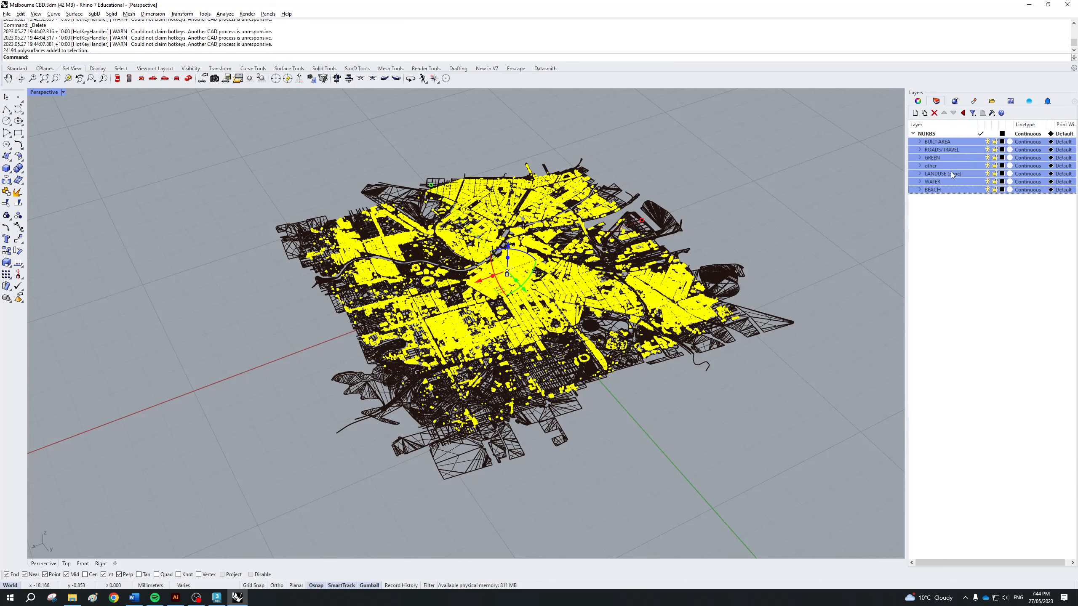
pyautogui.rightClick(940, 144)
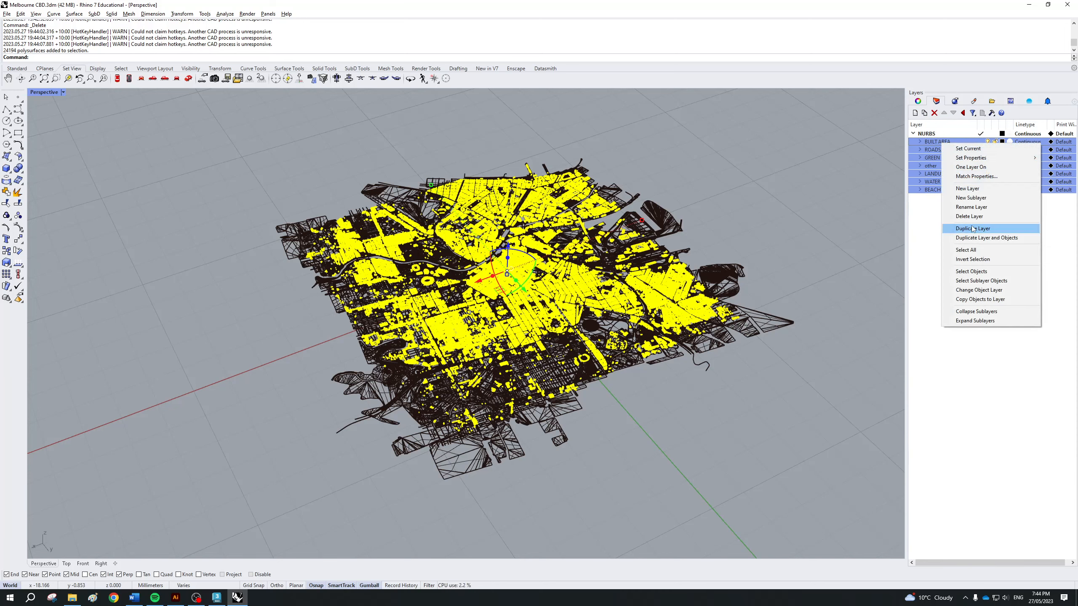
pyautogui.click(970, 271)
pyautogui.rightClick(941, 168)
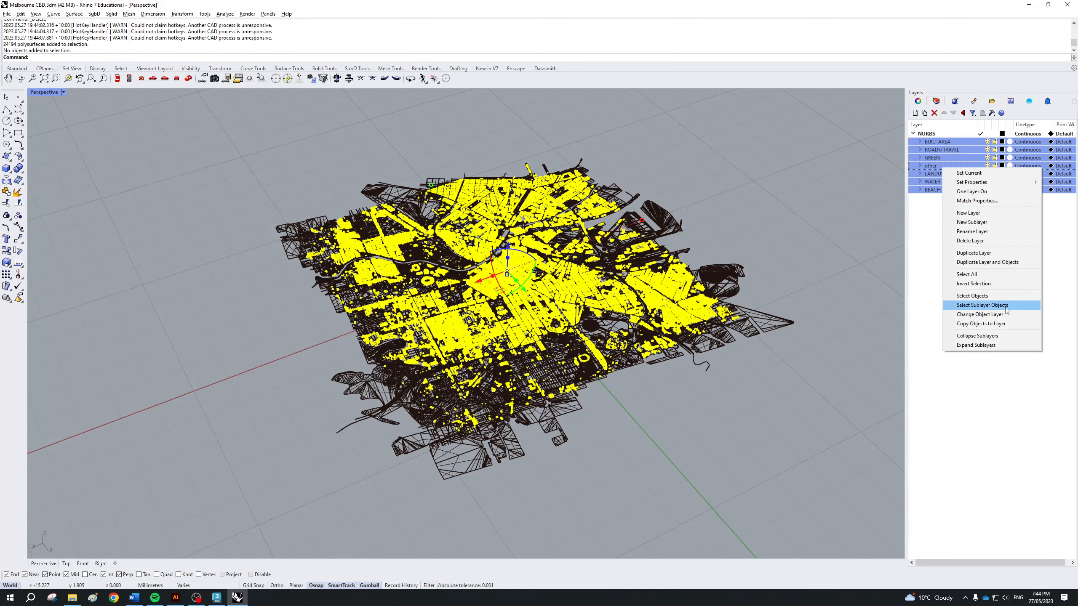
pyautogui.click(981, 304)
# - Set the display color of the selected objects to By Layer, clear the selection and return to the layer list
pyautogui.click(918, 101)
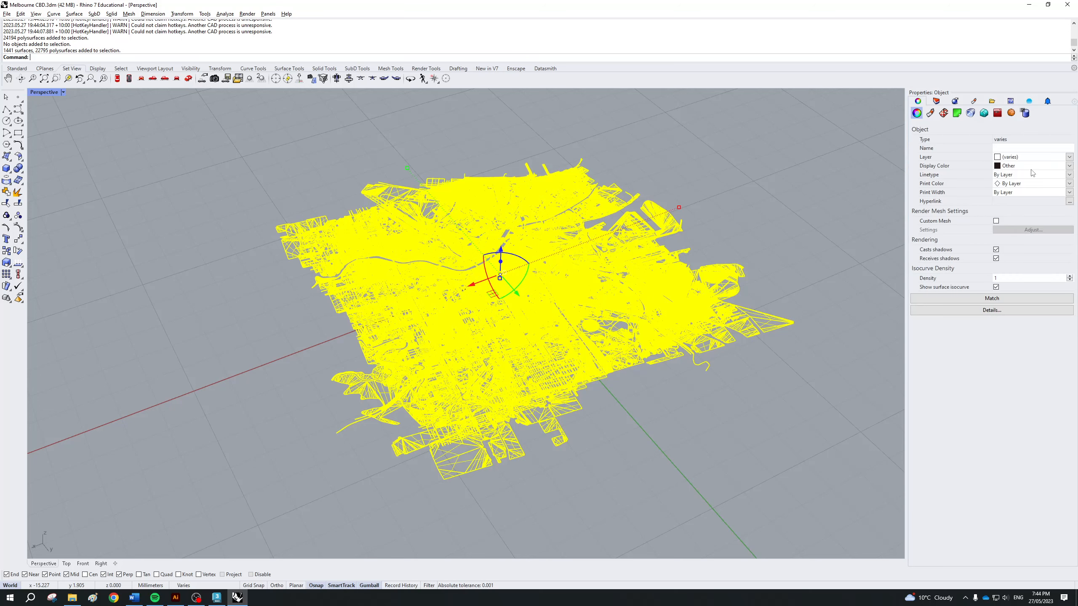
pyautogui.click(1070, 167)
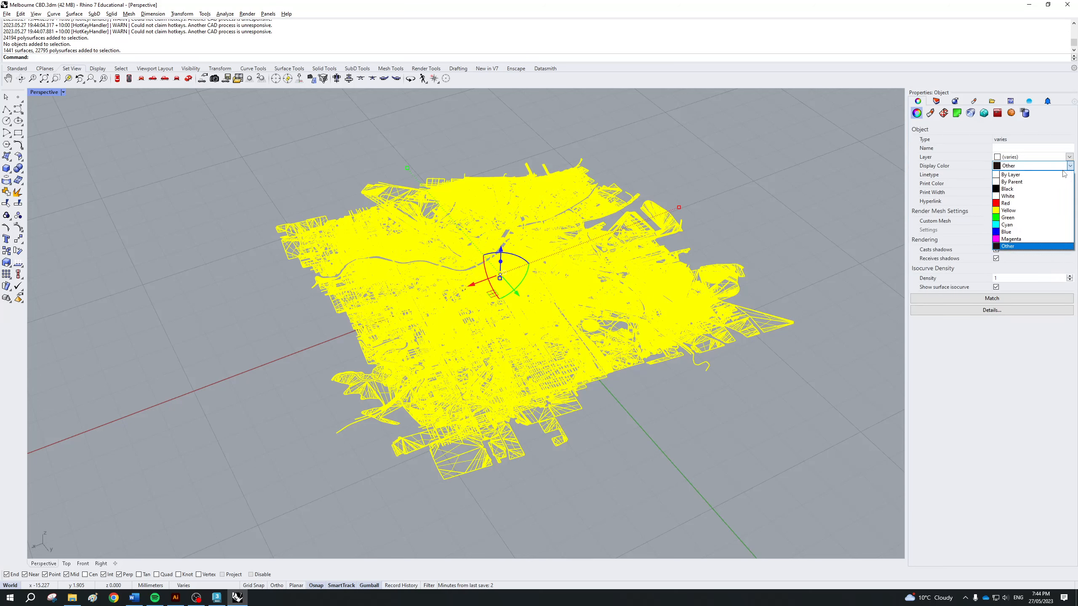
pyautogui.click(1061, 175)
pyautogui.click(1071, 159)
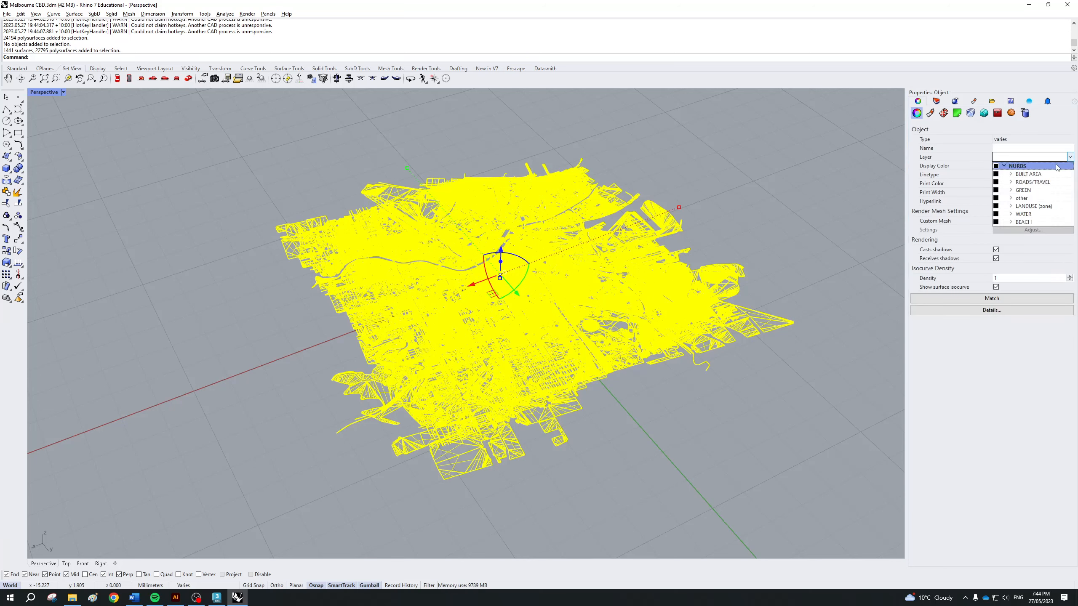
pyautogui.click(1062, 165)
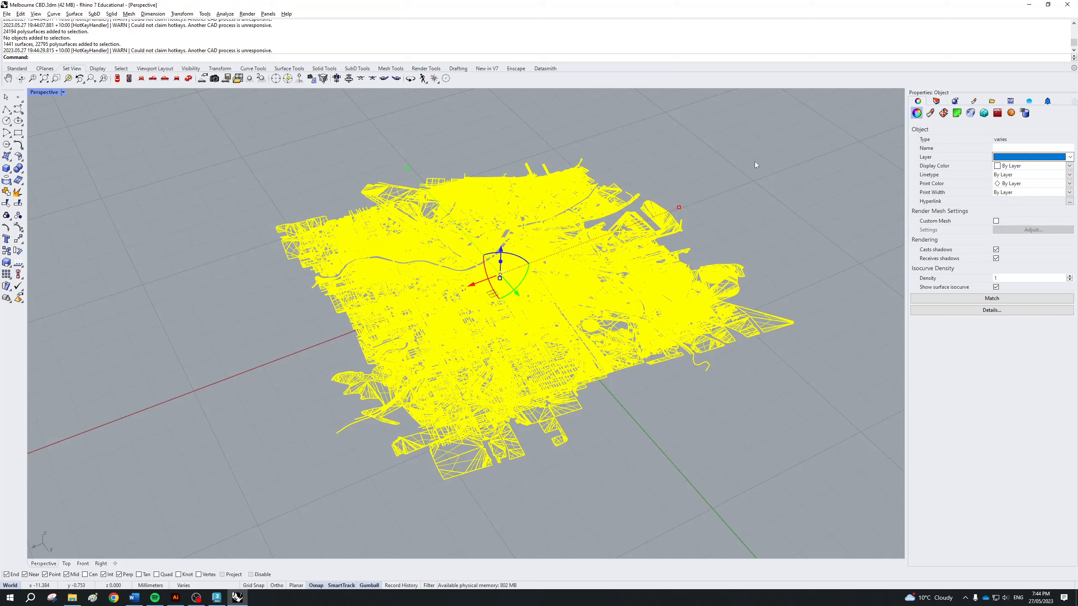
pyautogui.click(712, 182)
pyautogui.click(936, 100)
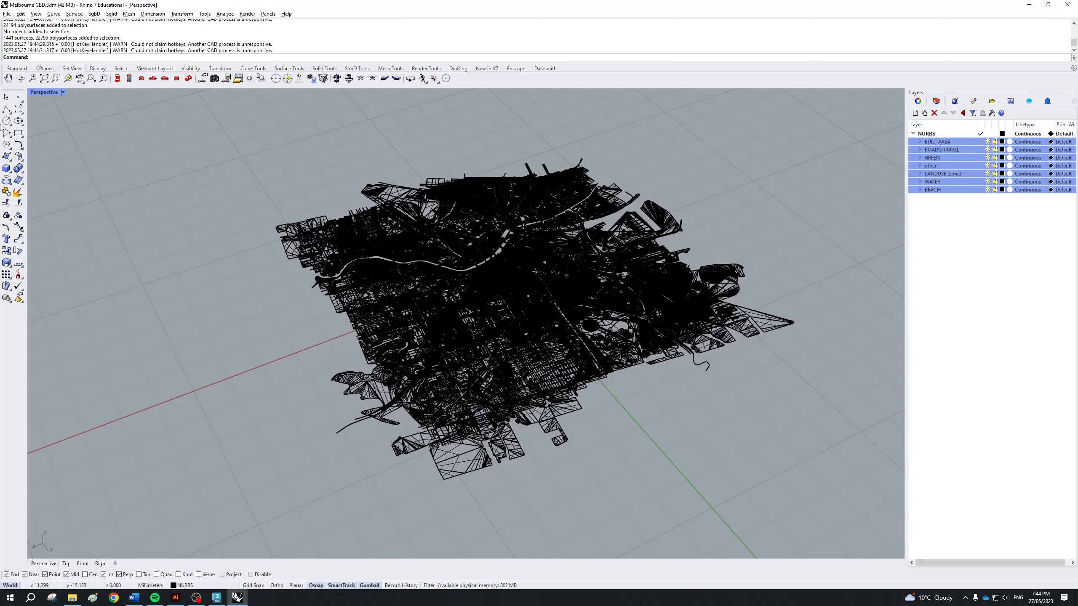
# - Set the Perspective viewport's display mode to Shaded
pyautogui.click(63, 93)
pyautogui.click(51, 135)
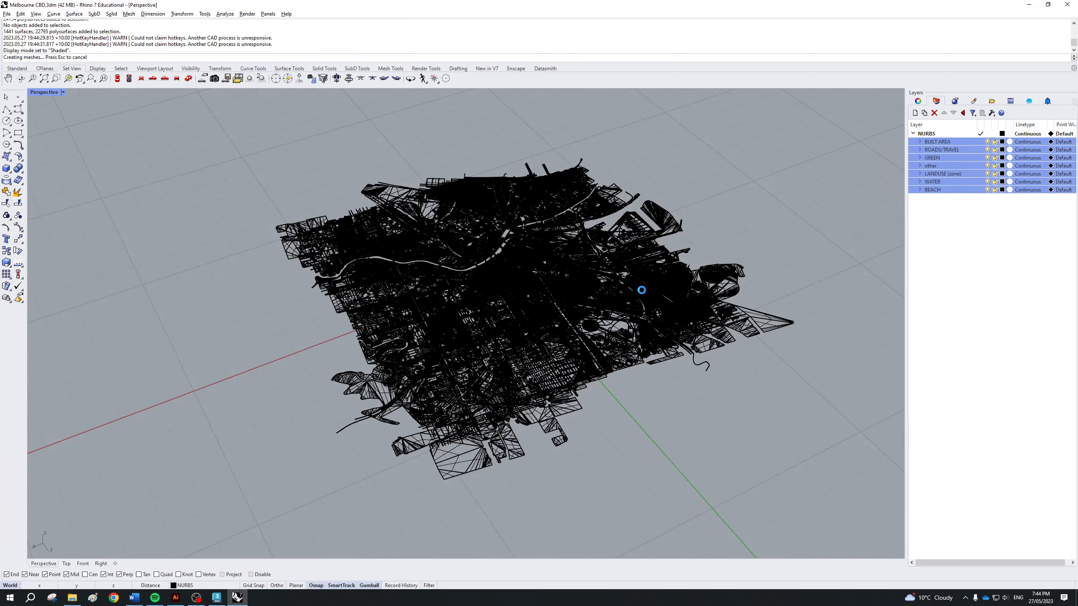
pyautogui.hotkey('alt', 'Tab')
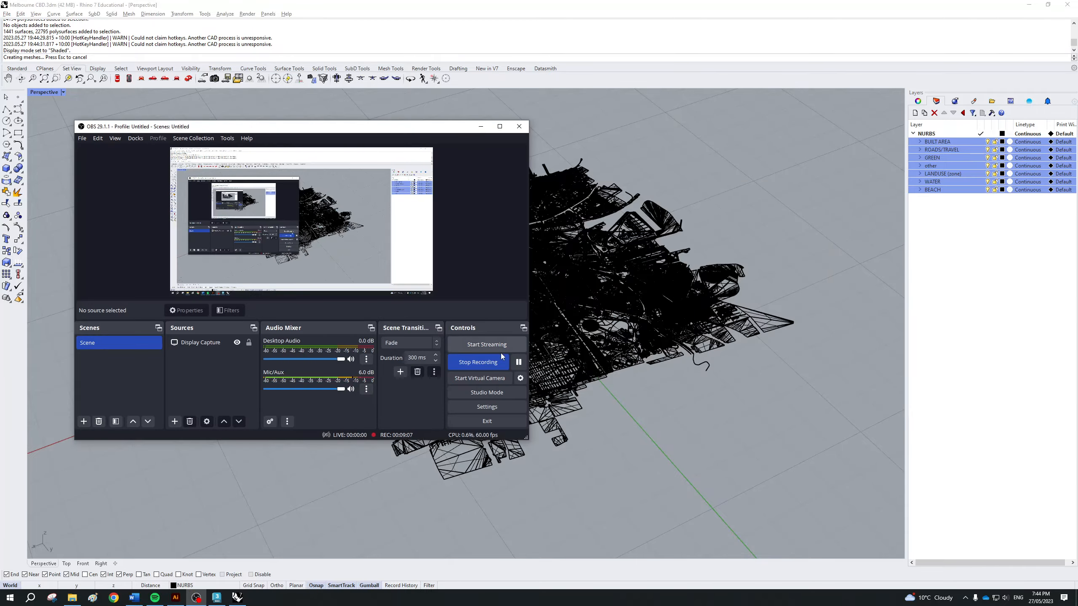
pyautogui.click(518, 364)
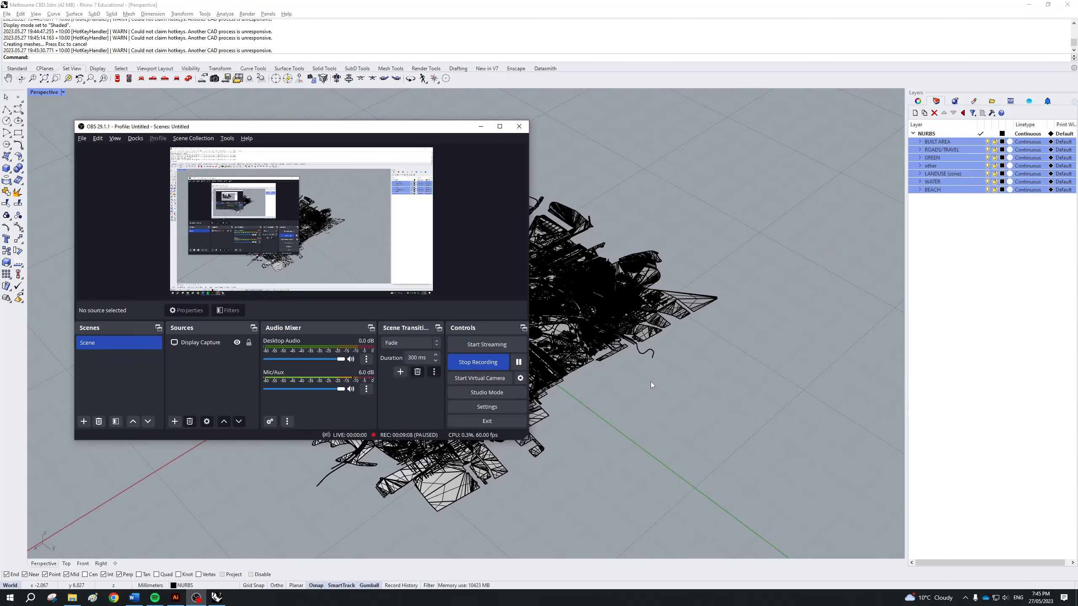
# - Set the BUILT AREA layer's color to Dark Gray
pyautogui.moveTo(650, 381); pyautogui.dragTo(393, 335, button='right')
pyautogui.scroll(5, 407, 373)
pyautogui.scroll(5, 408, 370)
pyautogui.click(954, 163)
pyautogui.click(1002, 142)
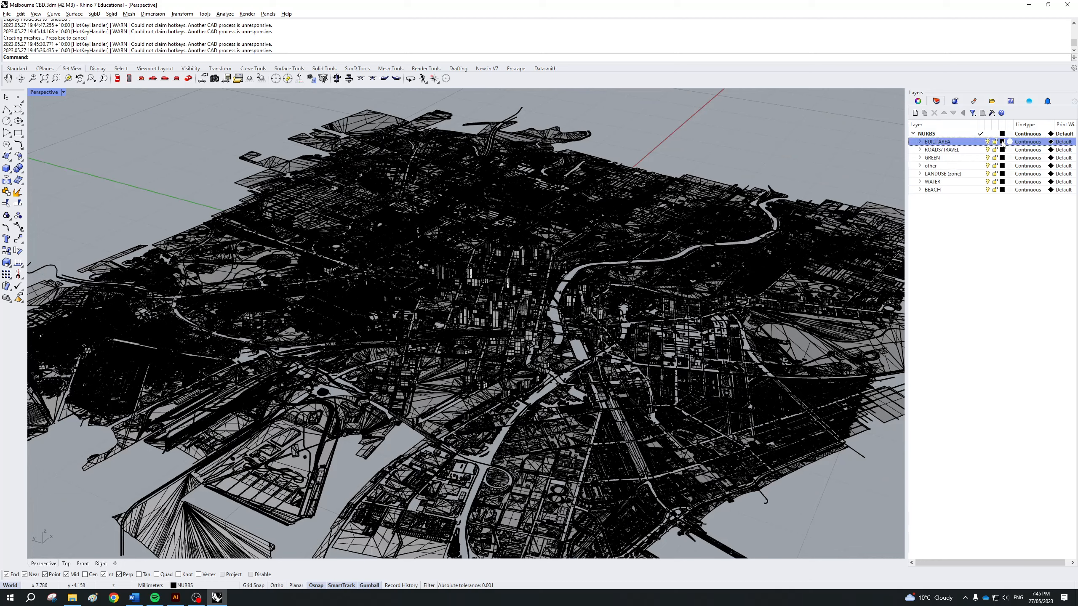
pyautogui.click(843, 220)
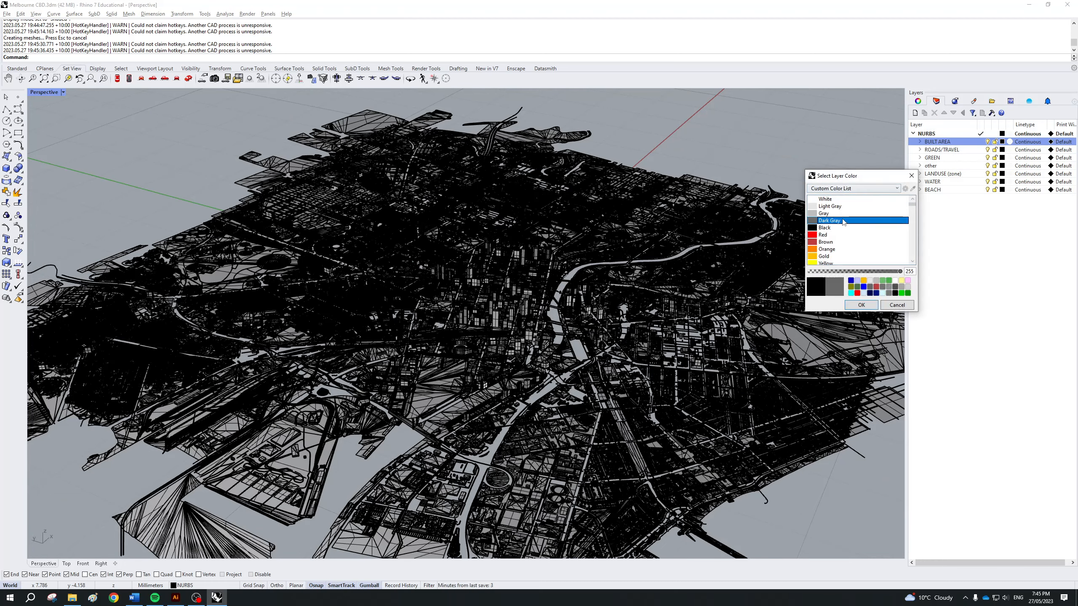
pyautogui.click(861, 305)
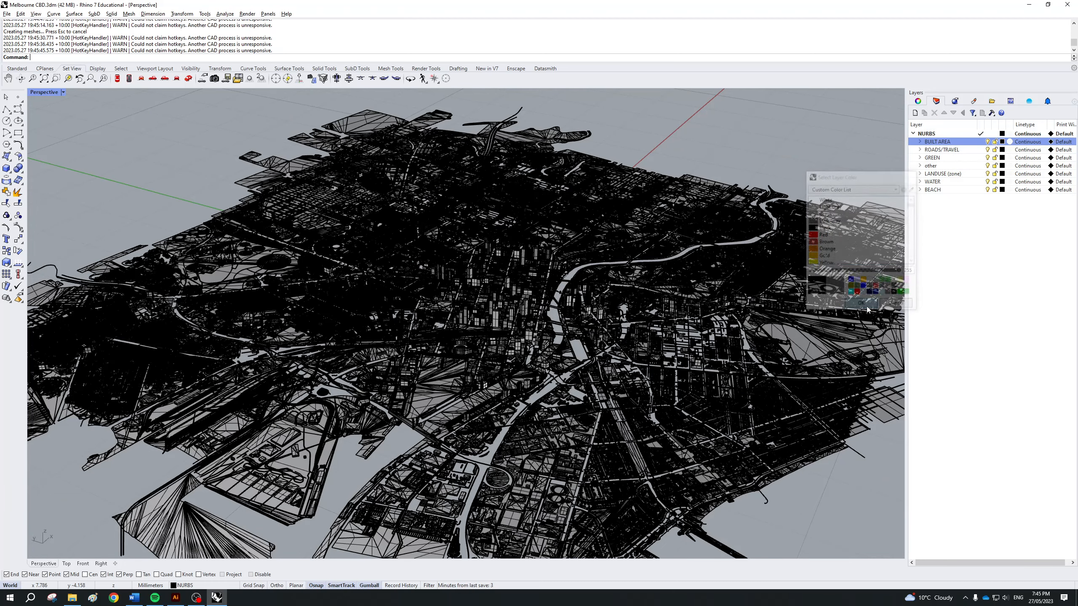
# - Set the ROADS/TRAVEL layer's color to a dark shade of Blue
pyautogui.click(1002, 150)
pyautogui.scroll(-8, 868, 235)
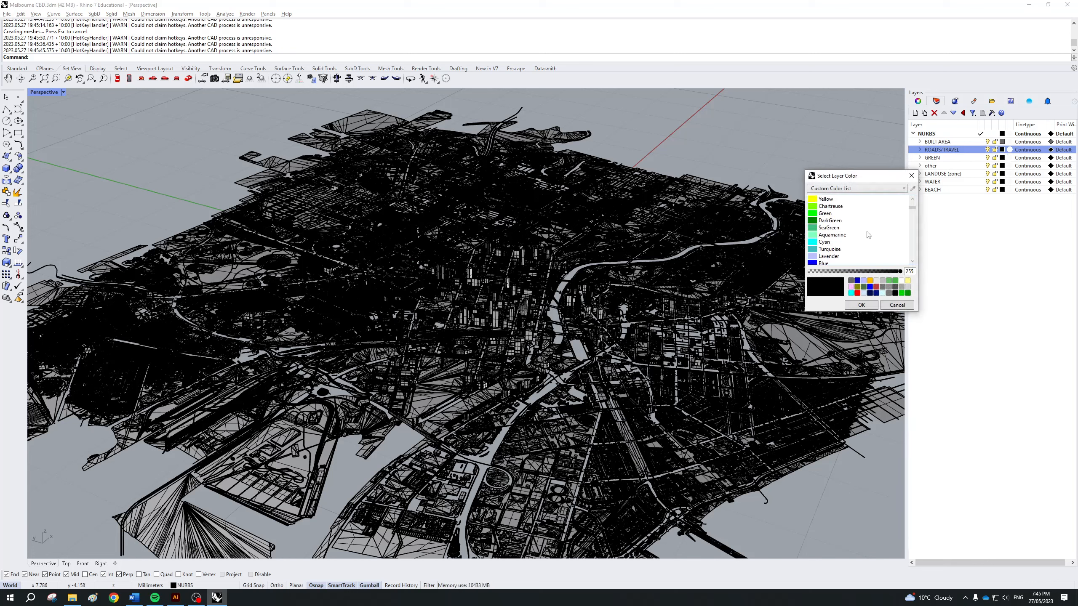
pyautogui.scroll(-6, 832, 225)
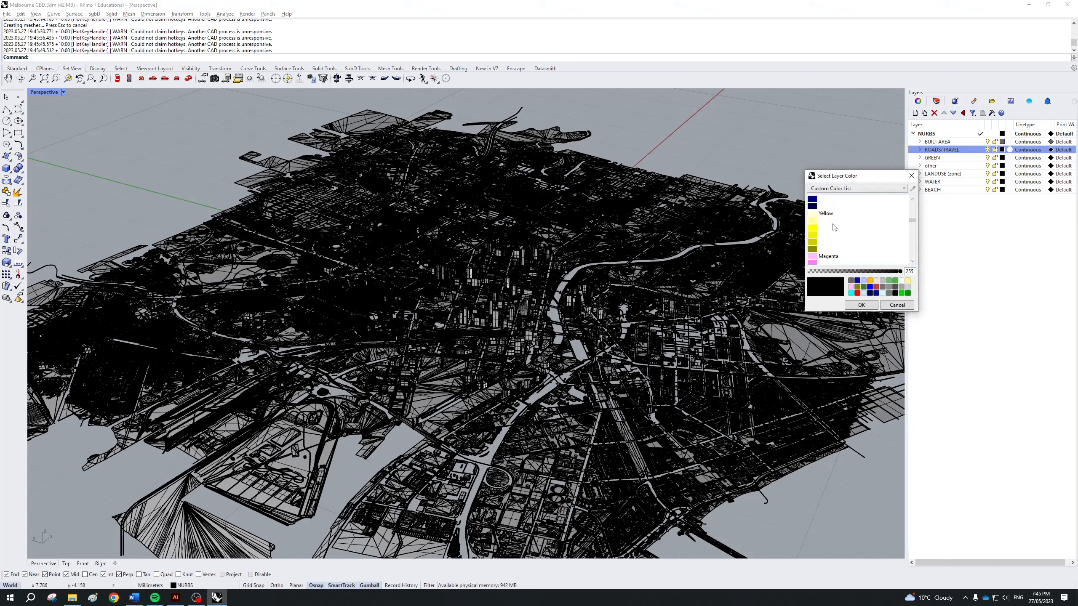
pyautogui.click(826, 245)
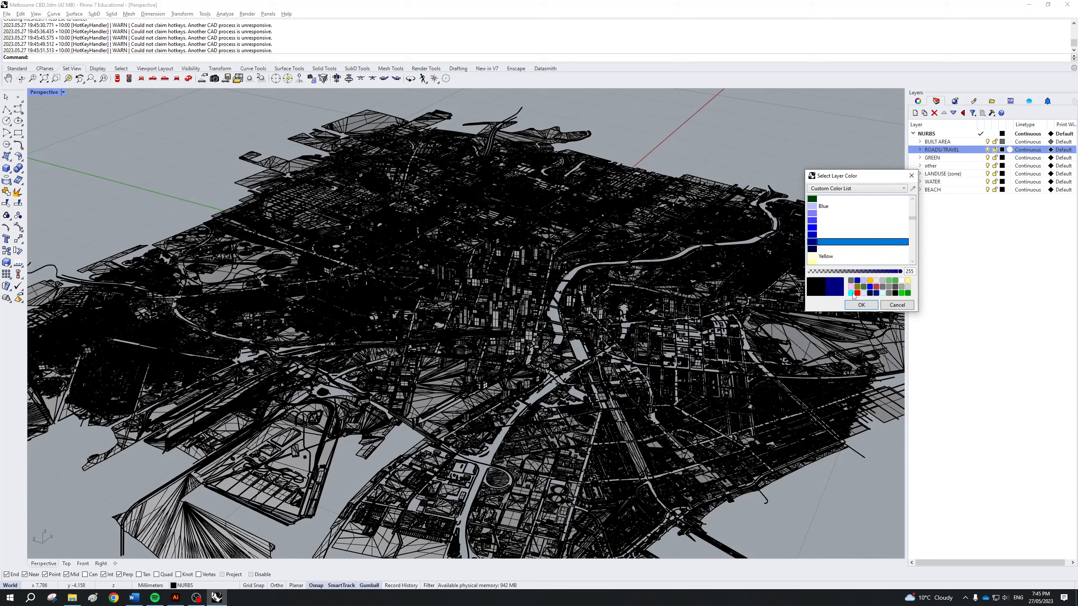
pyautogui.click(861, 305)
# - Set the GREEN layer's color to a medium-dark shade of Green
pyautogui.click(1002, 157)
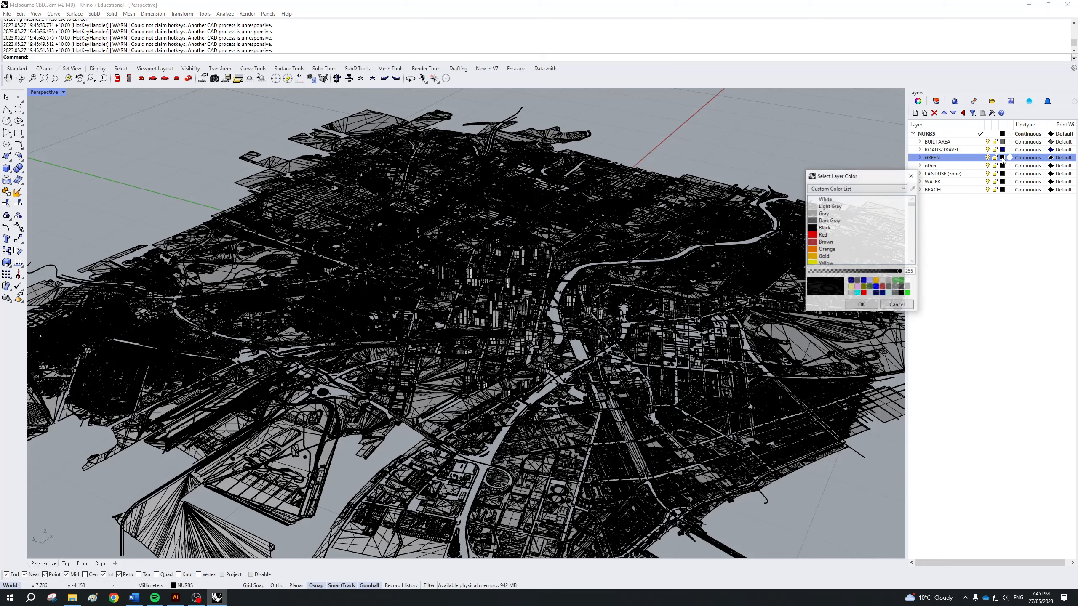
pyautogui.scroll(5, 842, 245)
pyautogui.scroll(-3, 842, 245)
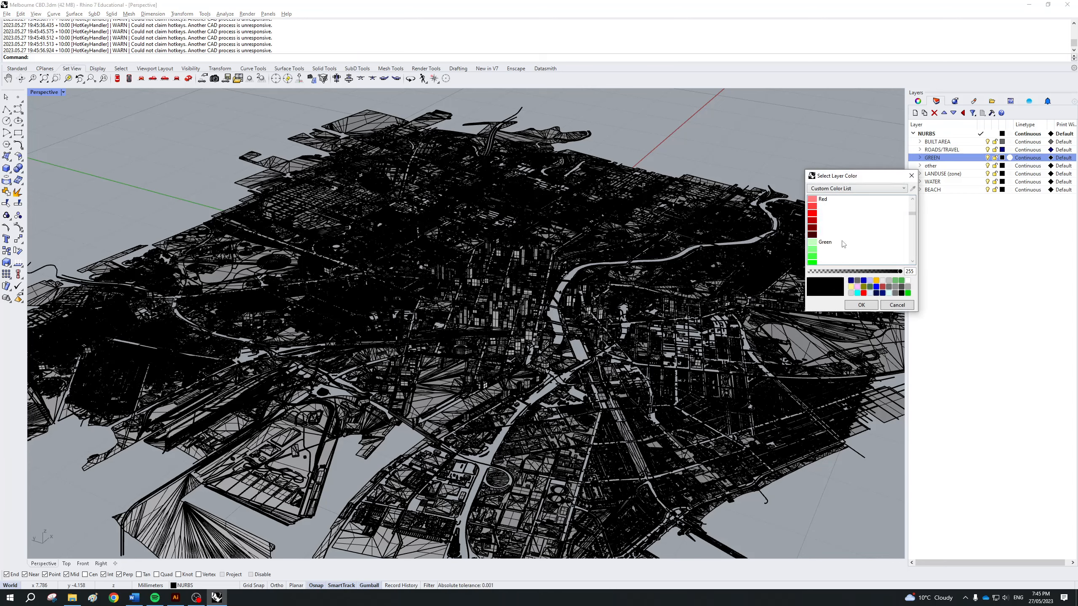
pyautogui.click(830, 249)
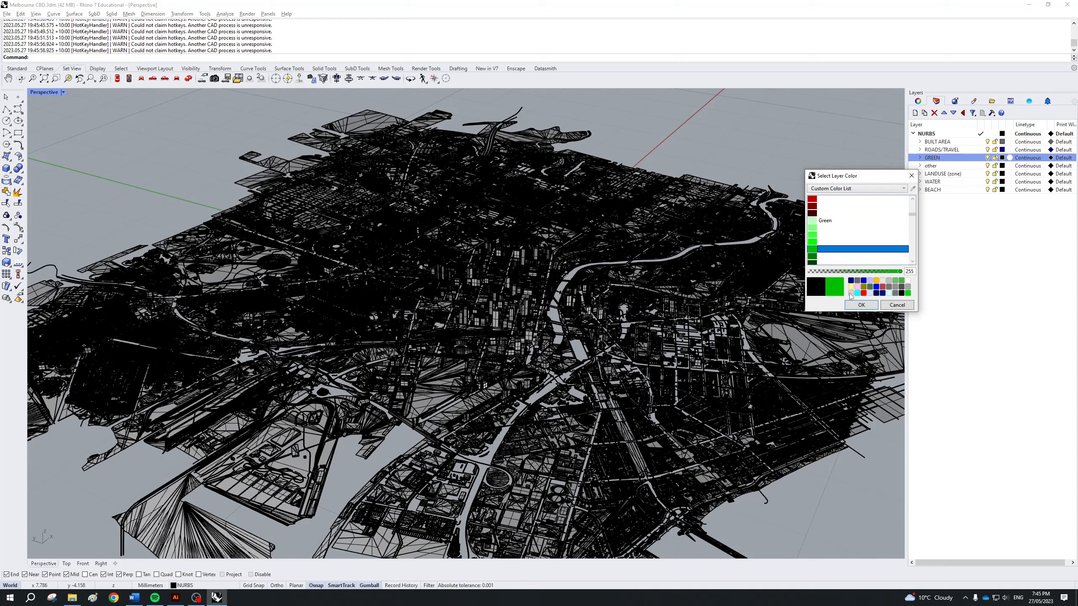
pyautogui.click(862, 305)
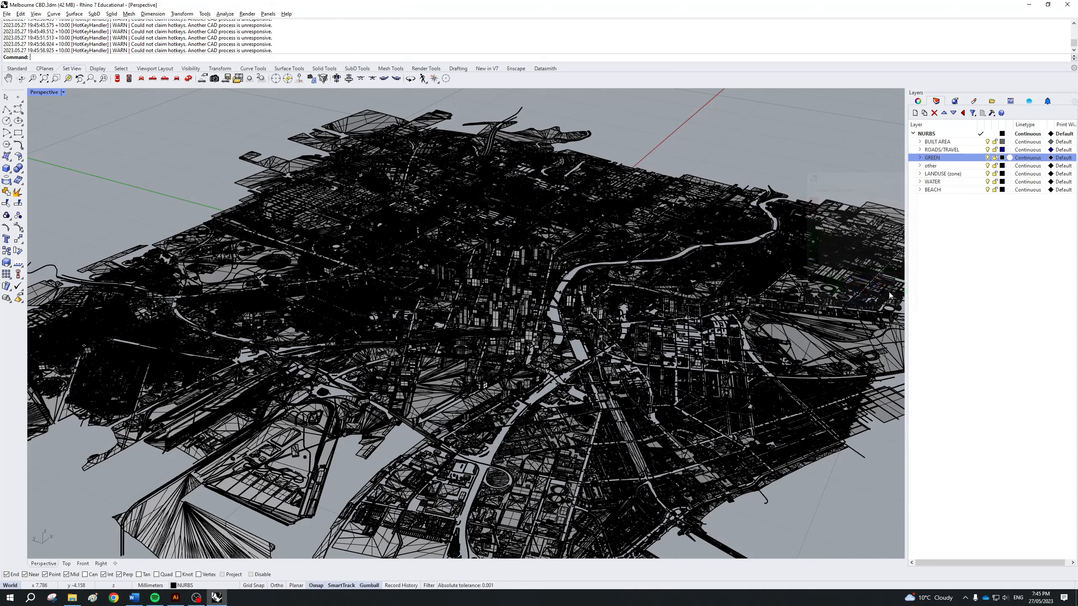
# - Leave the other layer's color selection and turn off the other and LANDUSE (zone) layers
pyautogui.click(1001, 166)
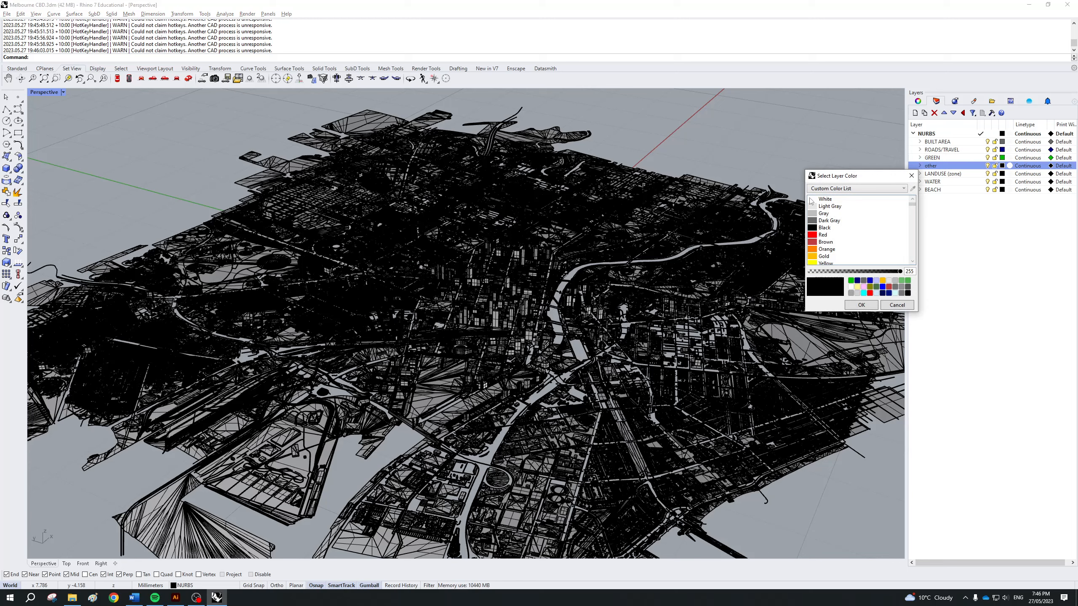
pyautogui.click(911, 176)
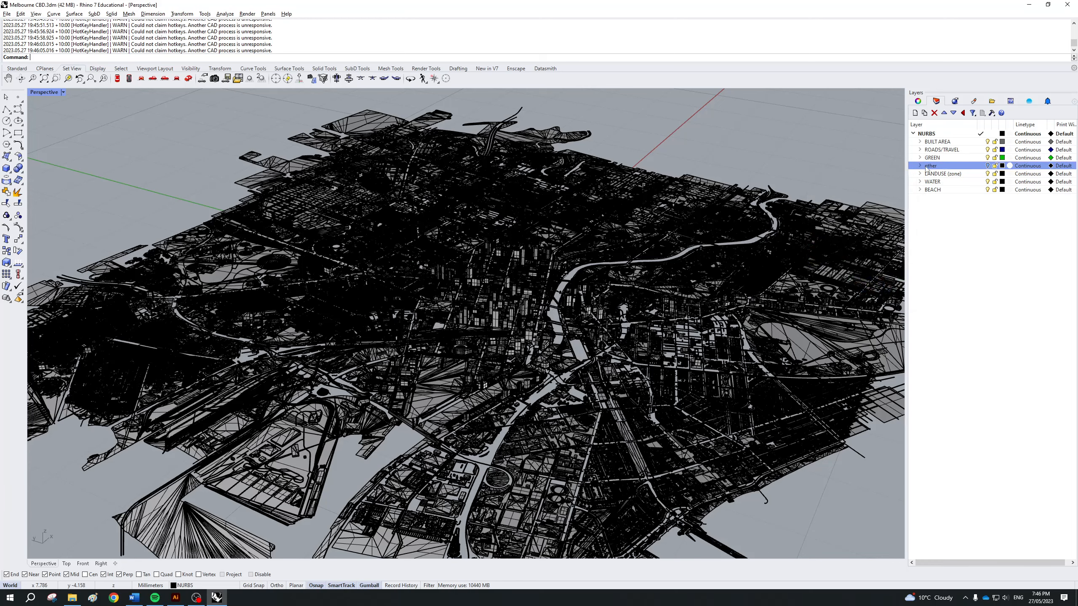
pyautogui.click(989, 175)
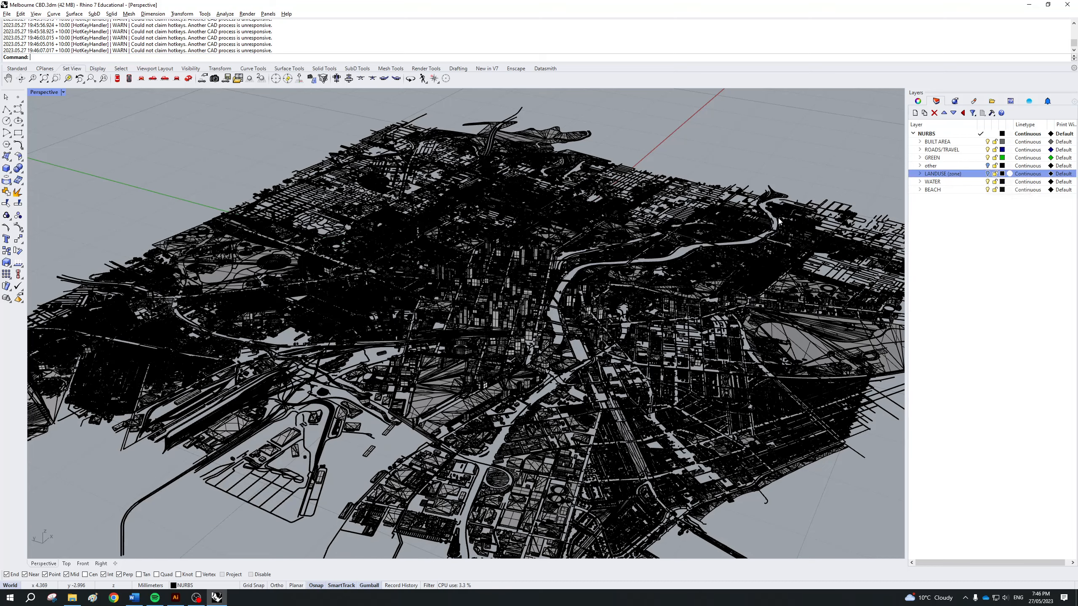
# - Set the WATER layer's color to cyan
pyautogui.click(1002, 182)
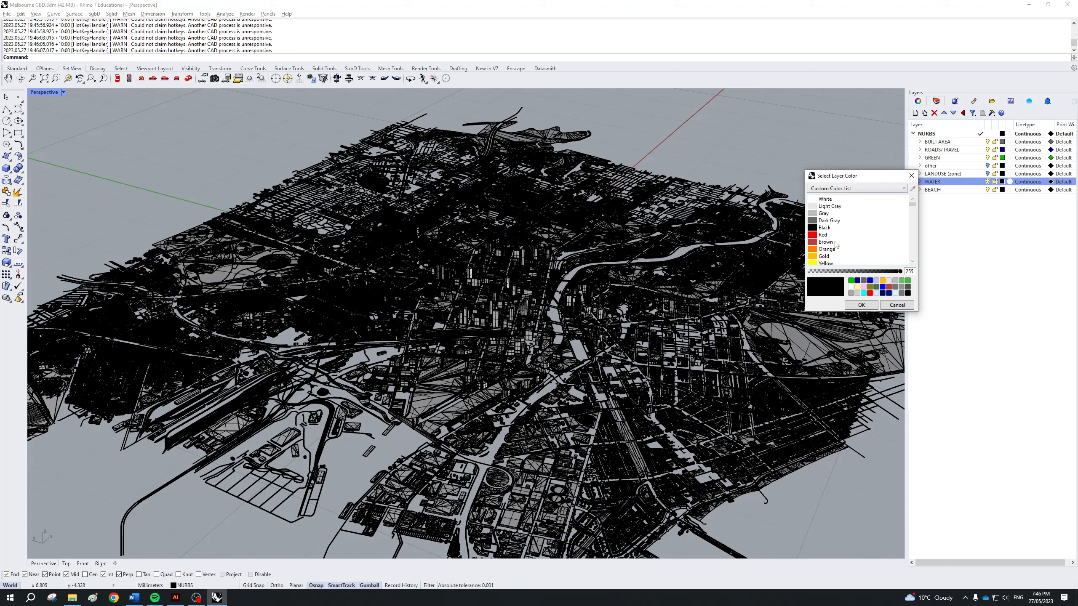
pyautogui.scroll(-3, 834, 236)
pyautogui.scroll(-3, 834, 236)
pyautogui.scroll(3, 834, 236)
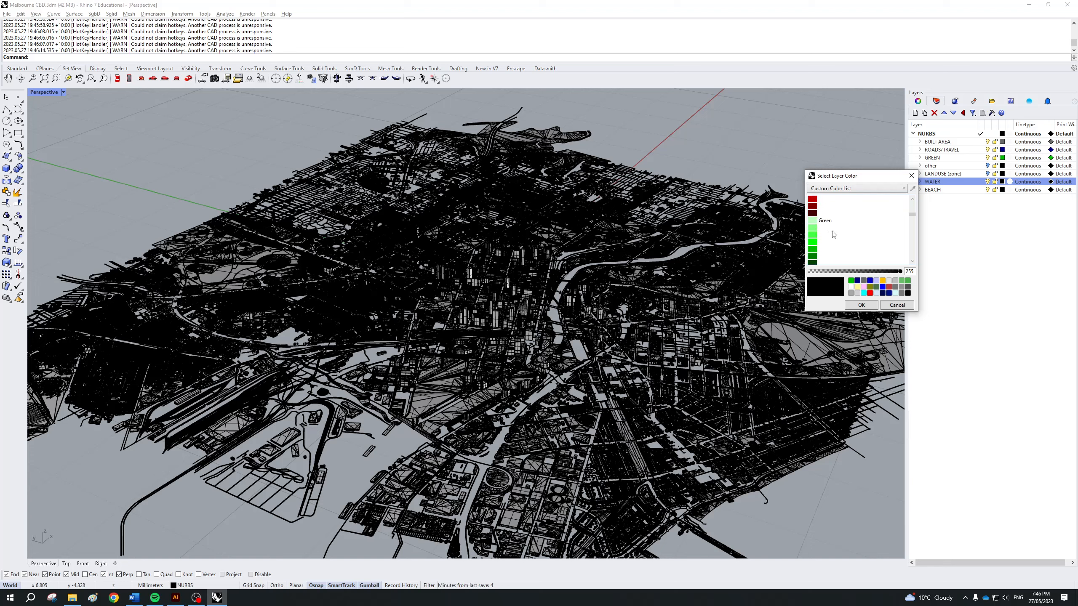
pyautogui.click(822, 228)
pyautogui.click(840, 236)
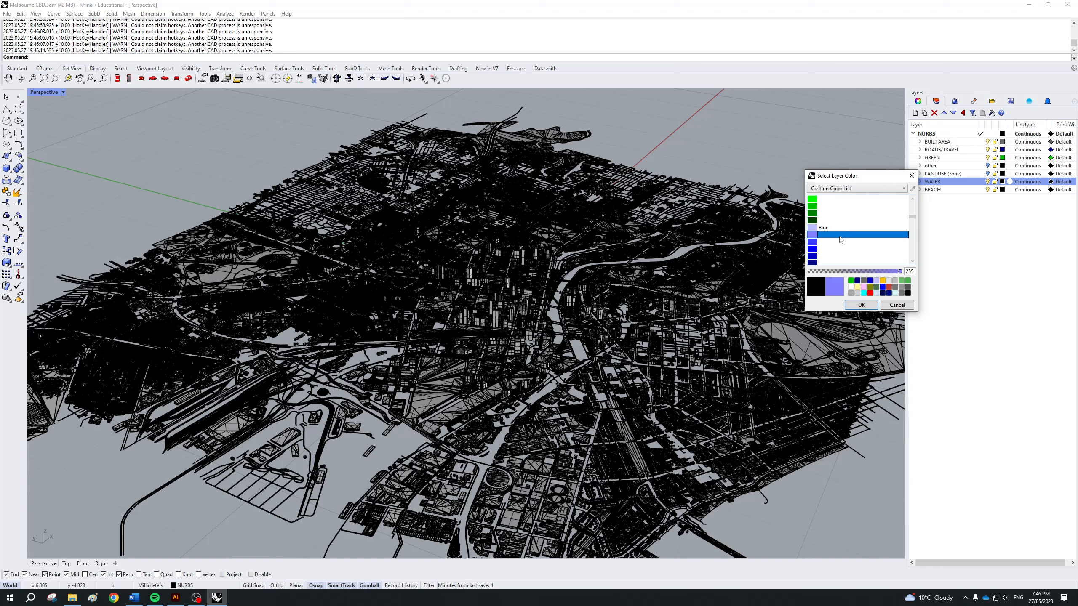
pyautogui.scroll(1, 848, 229)
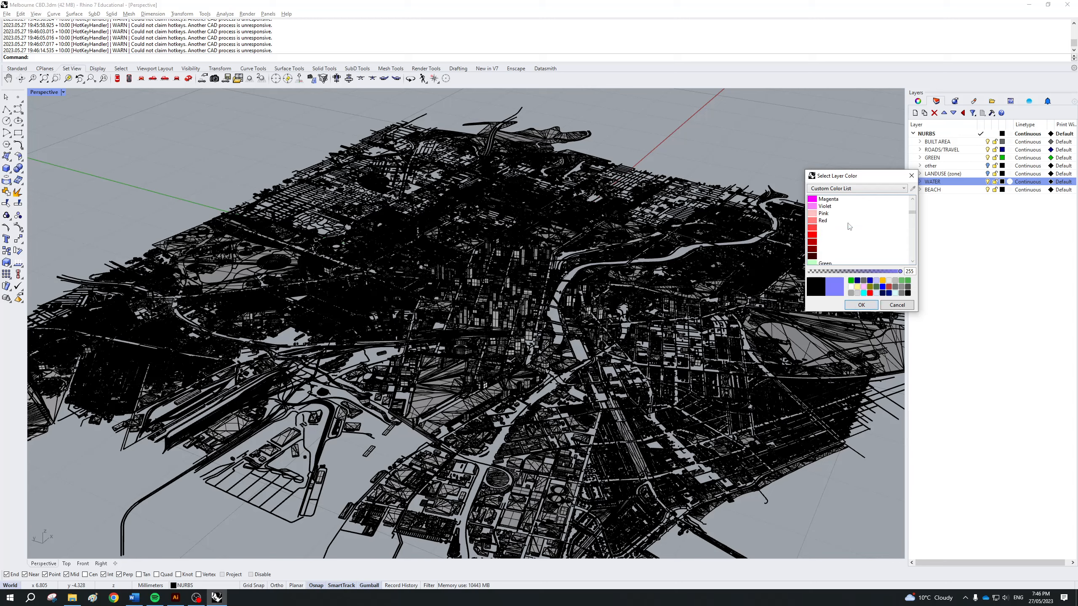
pyautogui.click(846, 222)
pyautogui.click(861, 305)
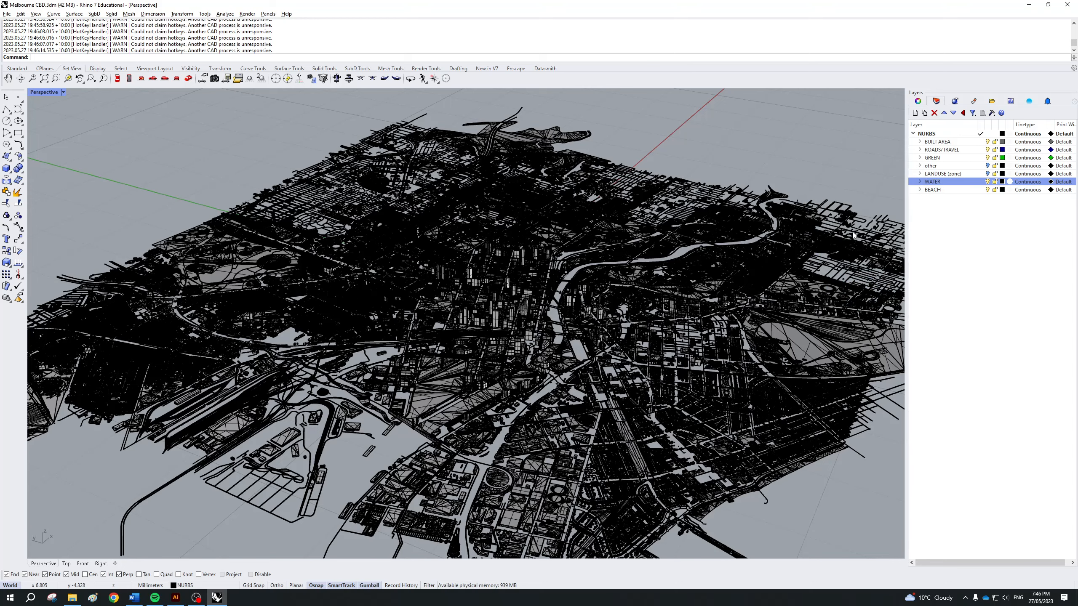
# - Set the BEACH layer's color to a slightly darkened shade of Yellow
pyautogui.click(1002, 190)
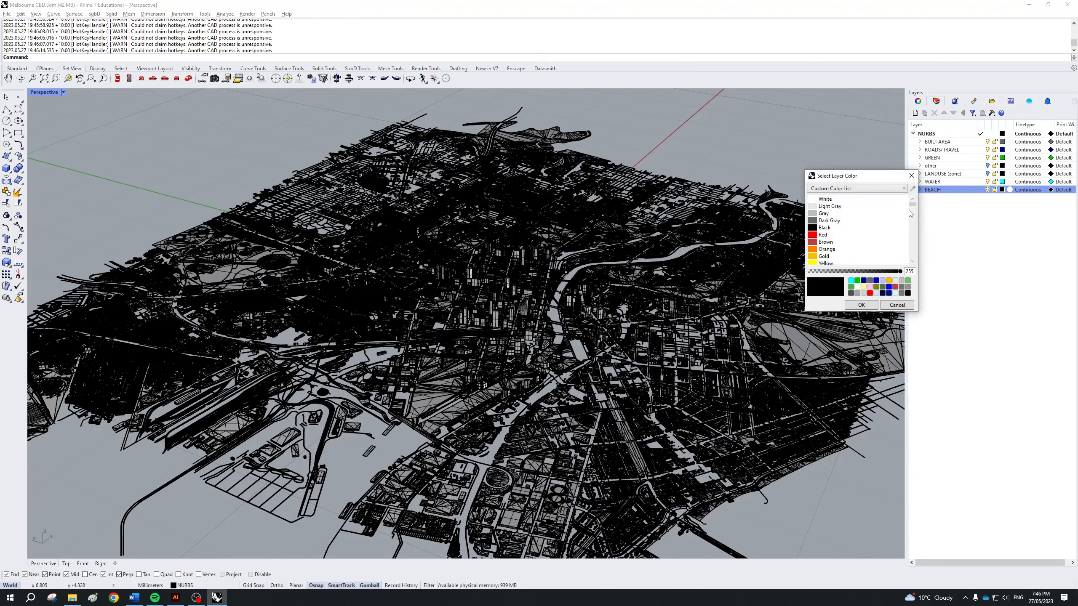
pyautogui.scroll(-2, 845, 239)
pyautogui.scroll(-5, 844, 238)
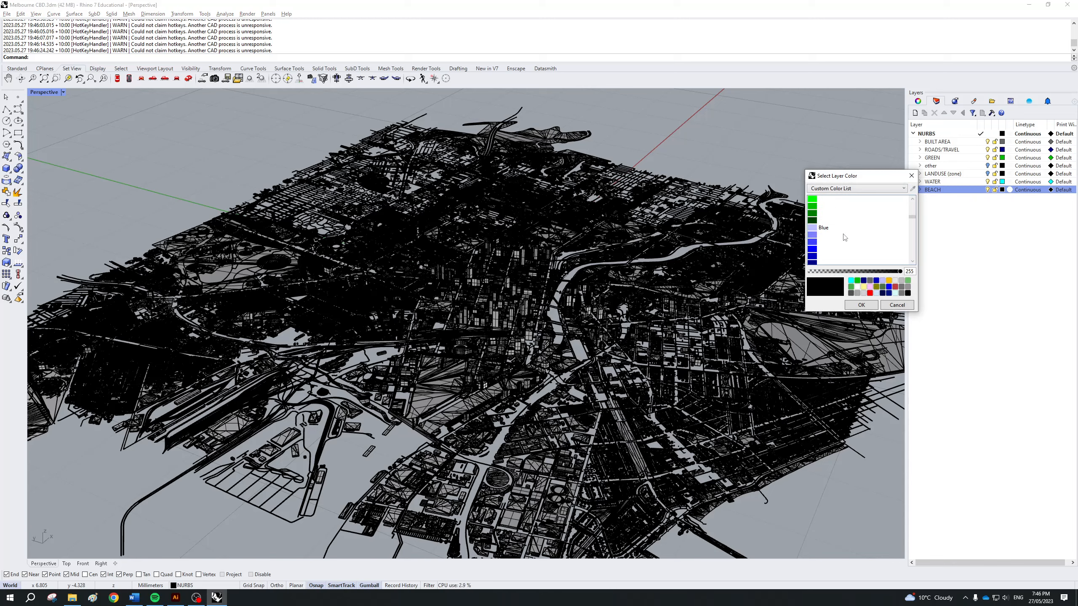
pyautogui.scroll(-3, 842, 235)
pyautogui.scroll(3, 842, 233)
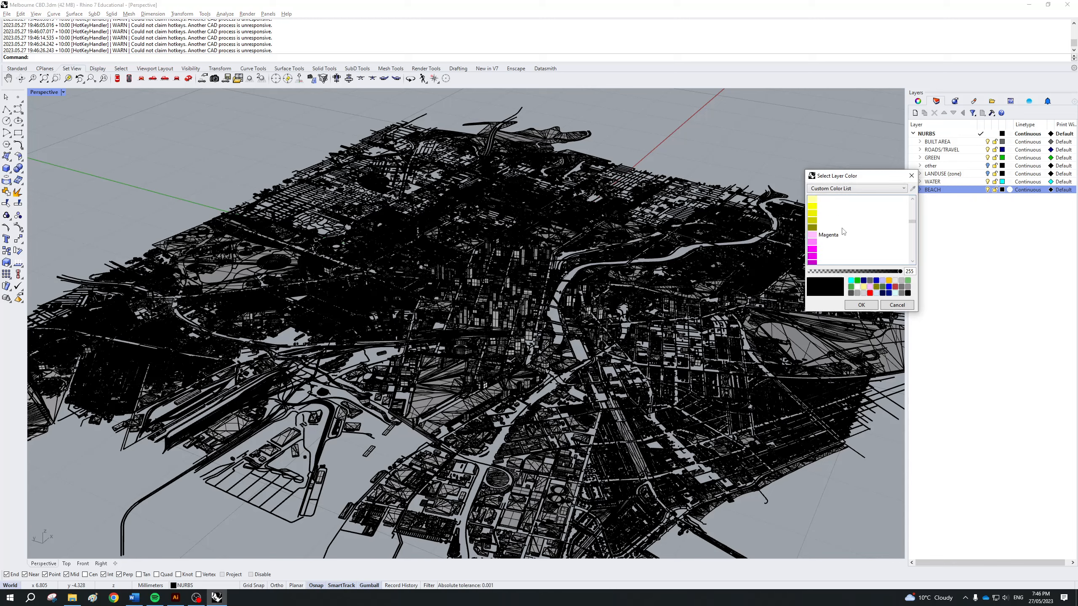
pyautogui.click(823, 236)
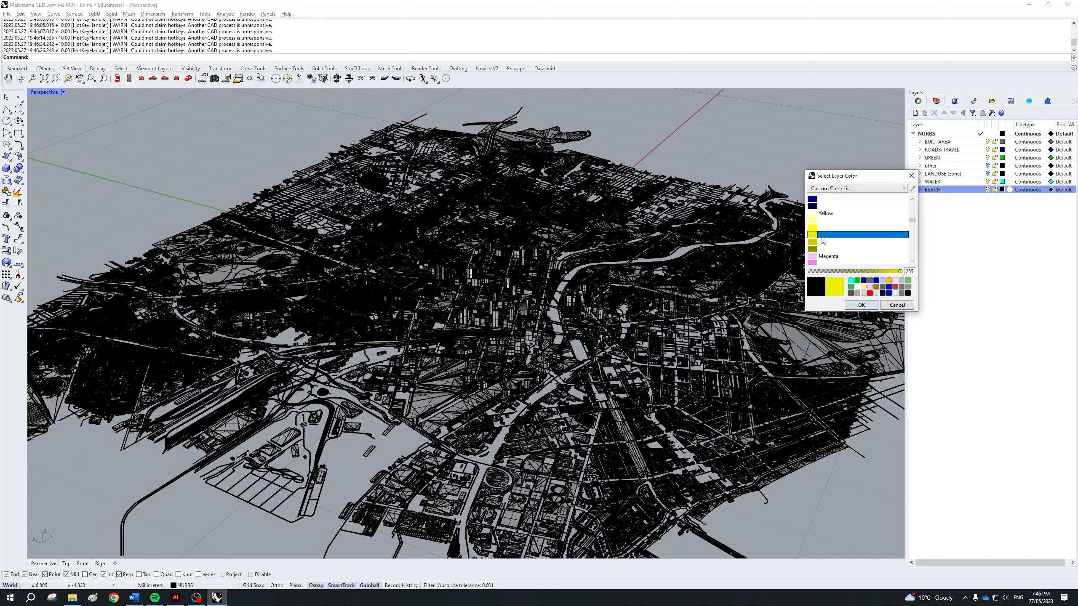
pyautogui.click(849, 306)
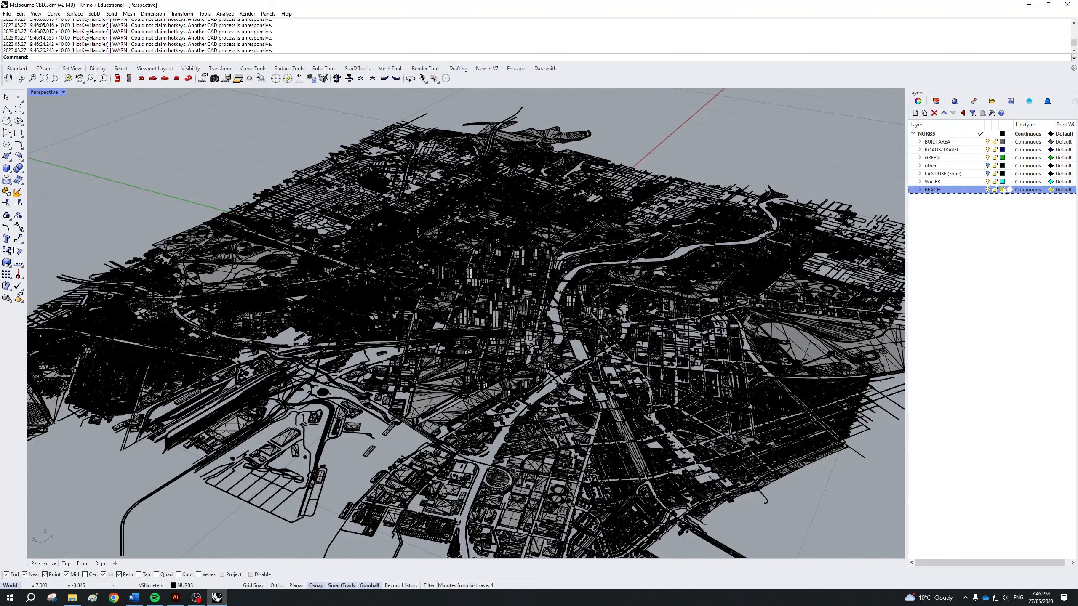
# - Examine the sublayers inside the BUILT AREA layer and their colors, then collapse the layer again
pyautogui.scroll(8, 395, 216)
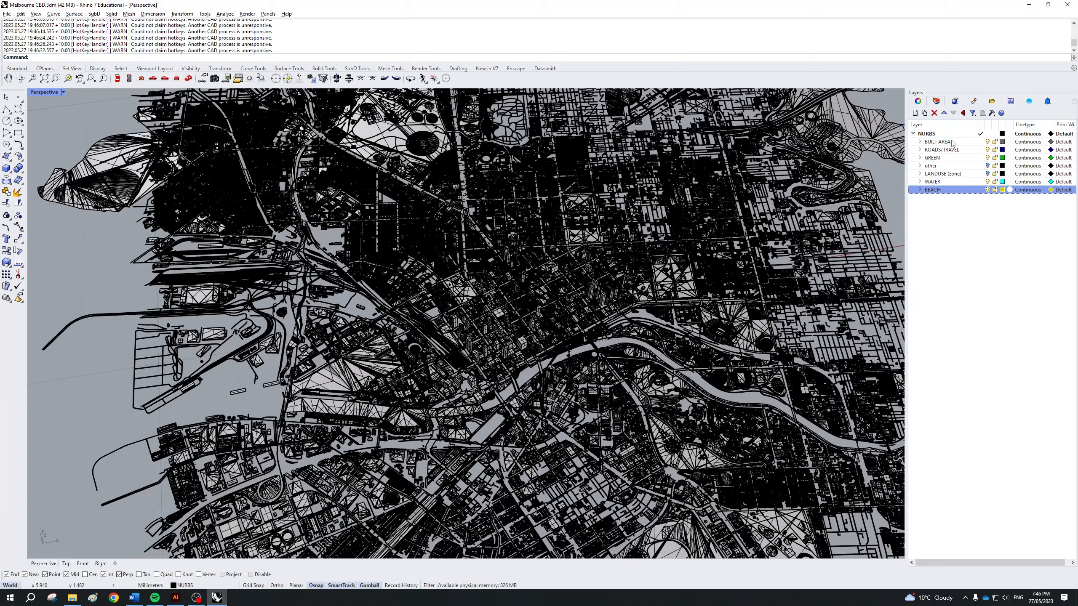
pyautogui.click(920, 142)
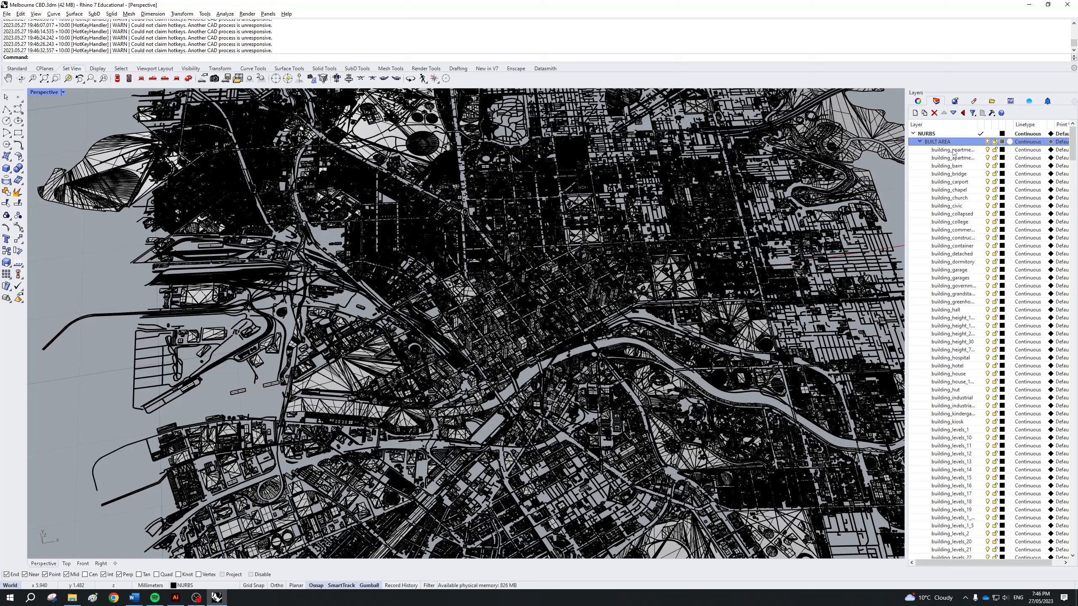
pyautogui.click(953, 151)
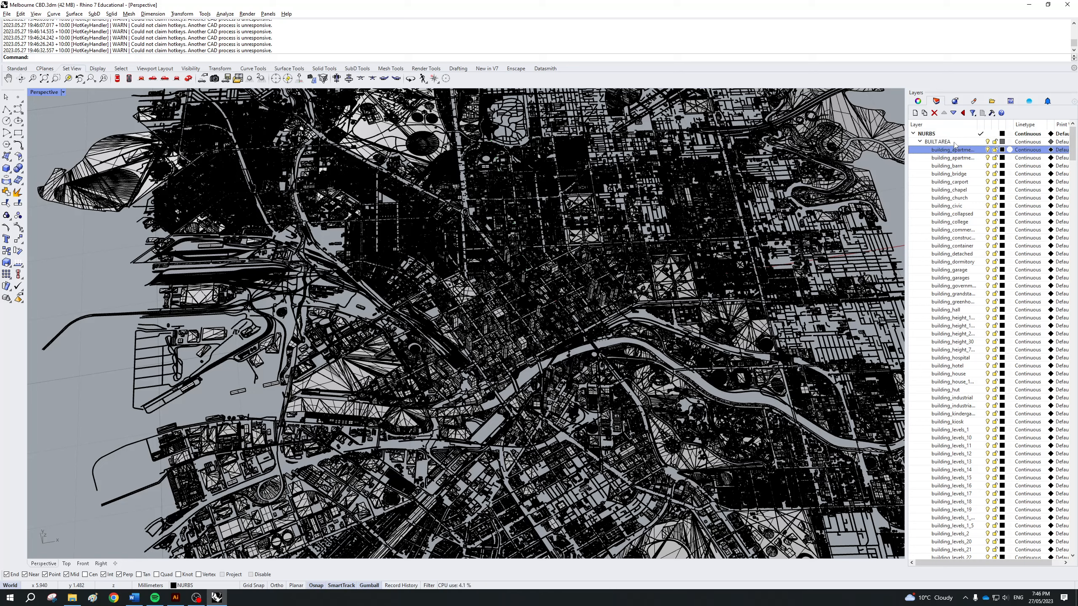
pyautogui.click(920, 142)
pyautogui.rightClick(941, 143)
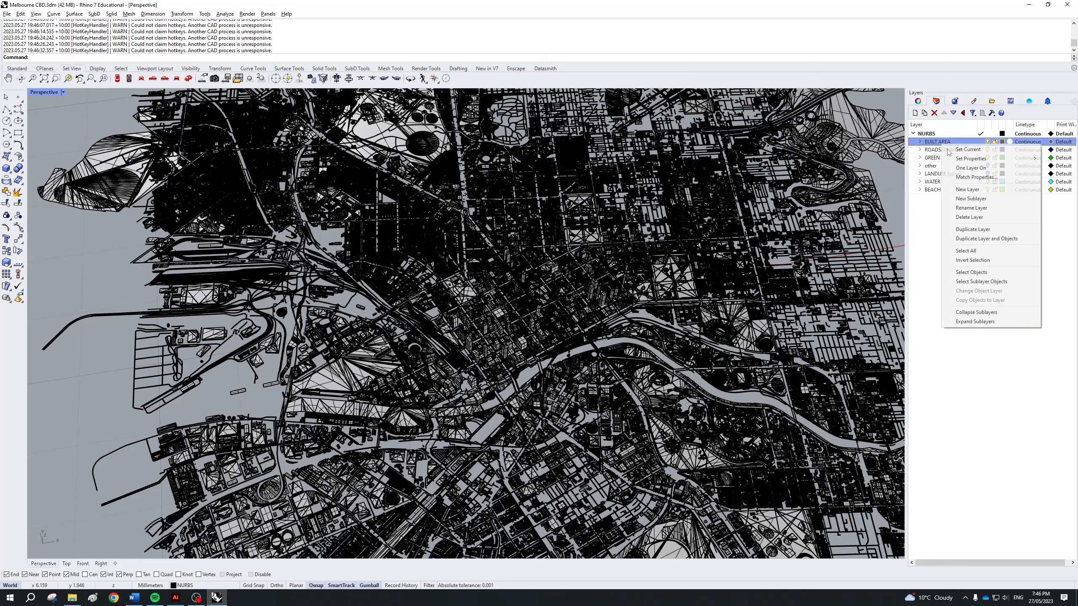
pyautogui.click(928, 194)
pyautogui.click(931, 190)
pyautogui.keyDown('shift'); pyautogui.click(942, 142); pyautogui.keyUp('shift')
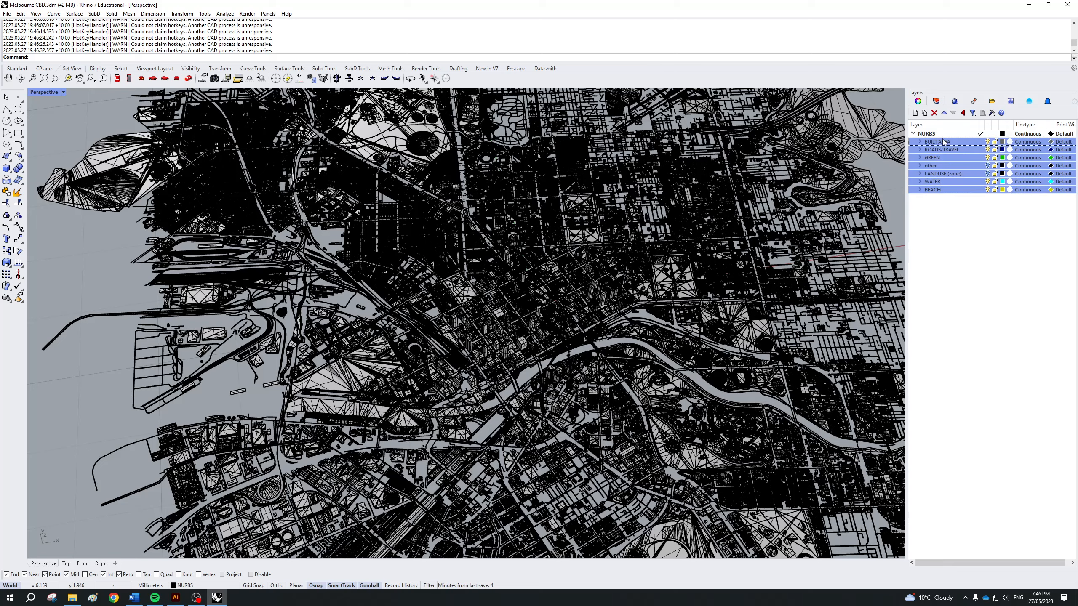
pyautogui.hotkey('alt', 'Tab')
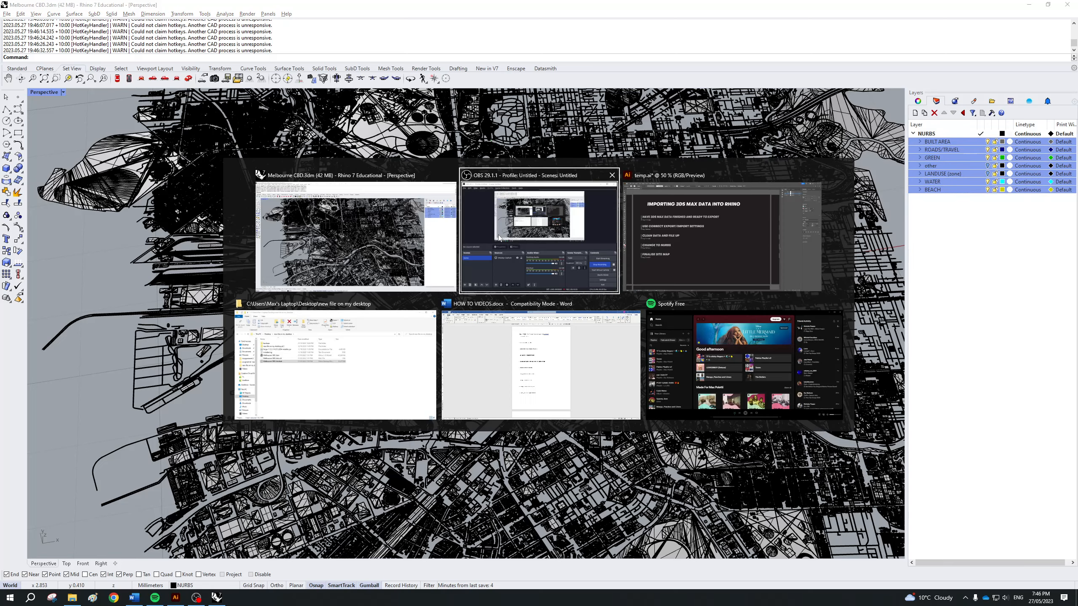
pyautogui.click(529, 257)
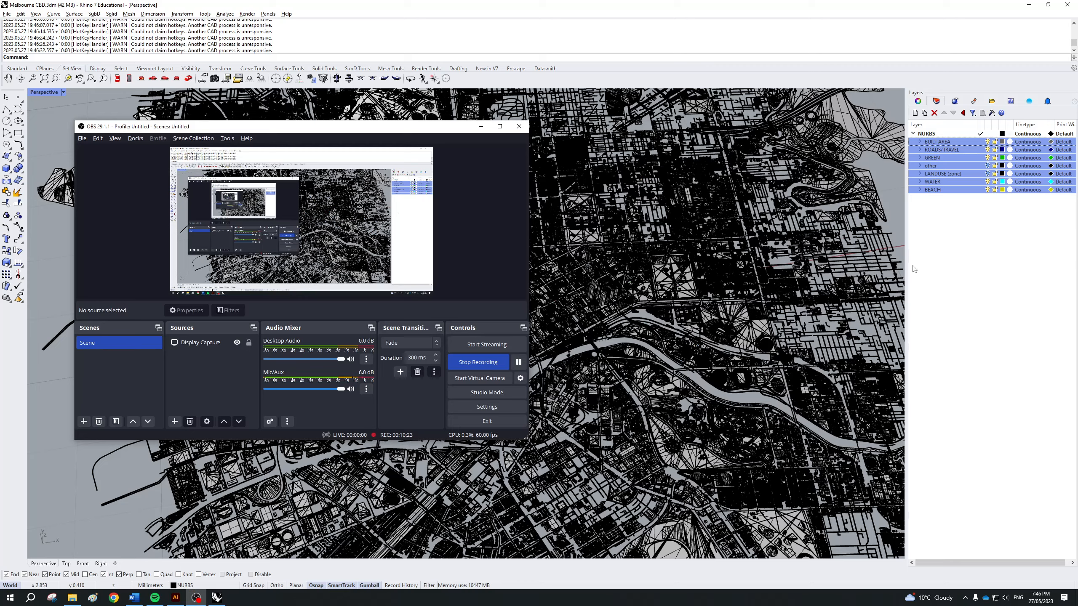
pyautogui.click(949, 214)
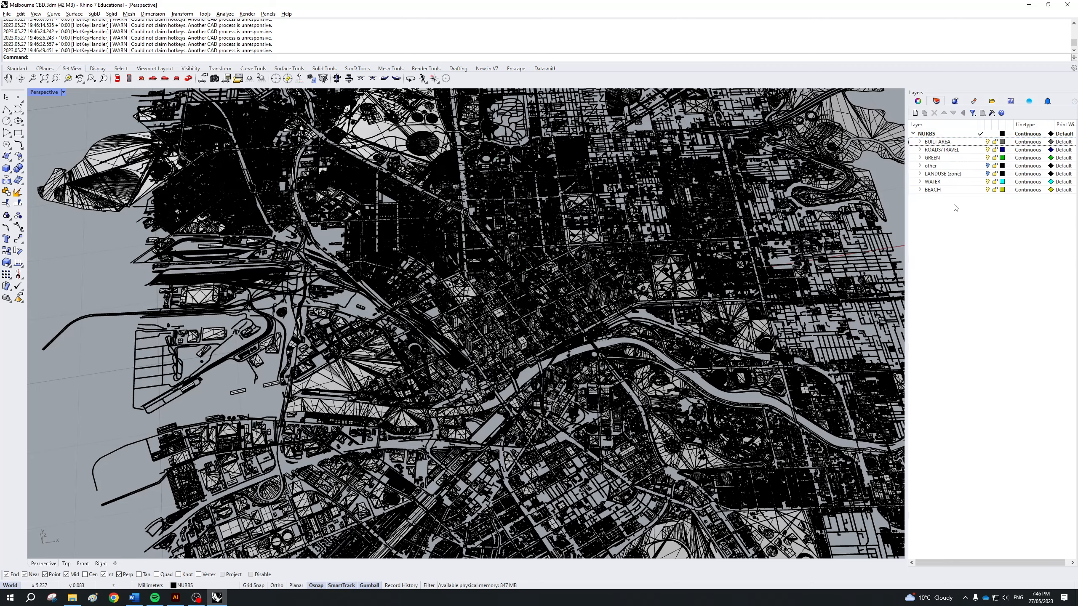
pyautogui.scroll(-5, 714, 200)
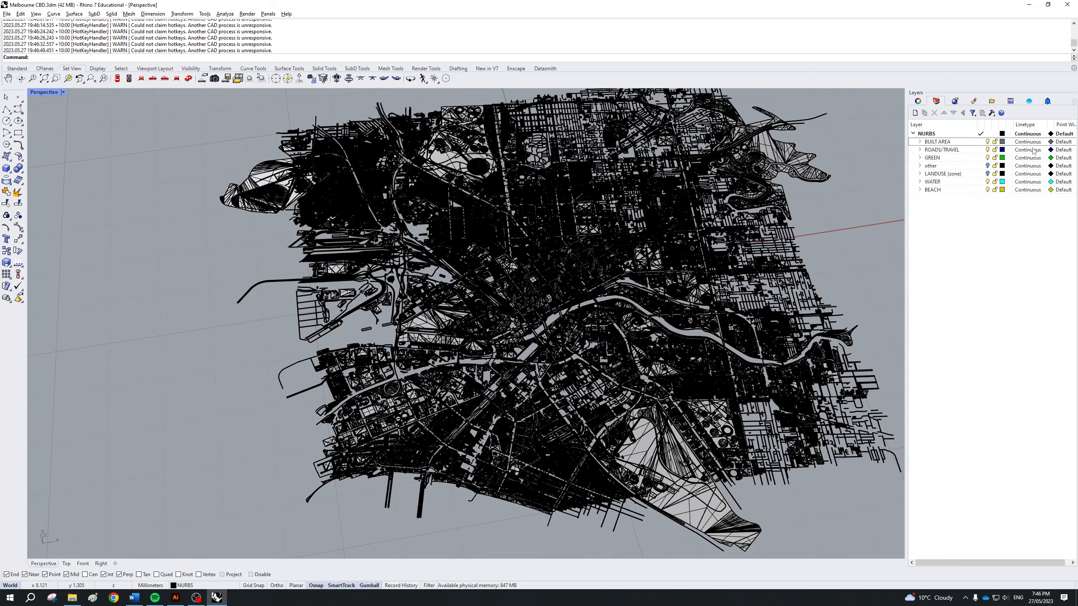
pyautogui.click(920, 141)
pyautogui.doubleClick(975, 150)
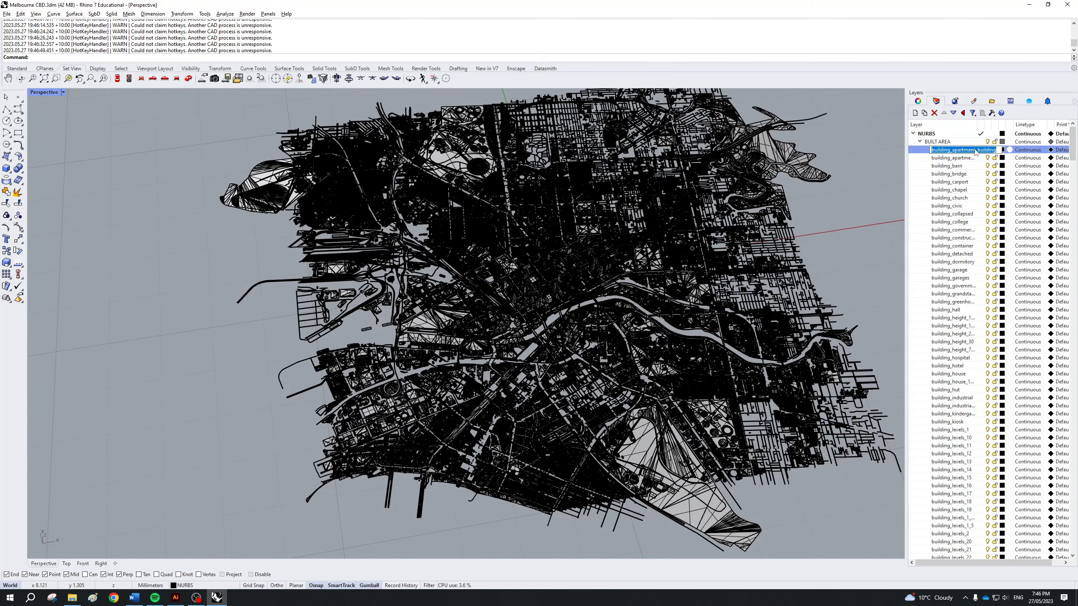
pyautogui.click(921, 152)
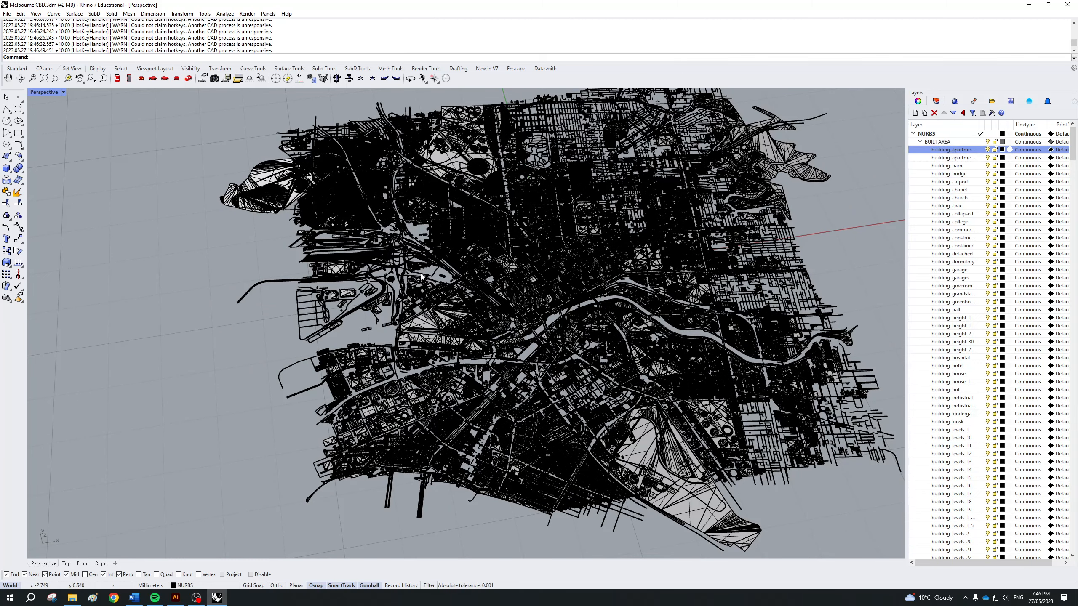
pyautogui.hotkey('alt', 'Tab')
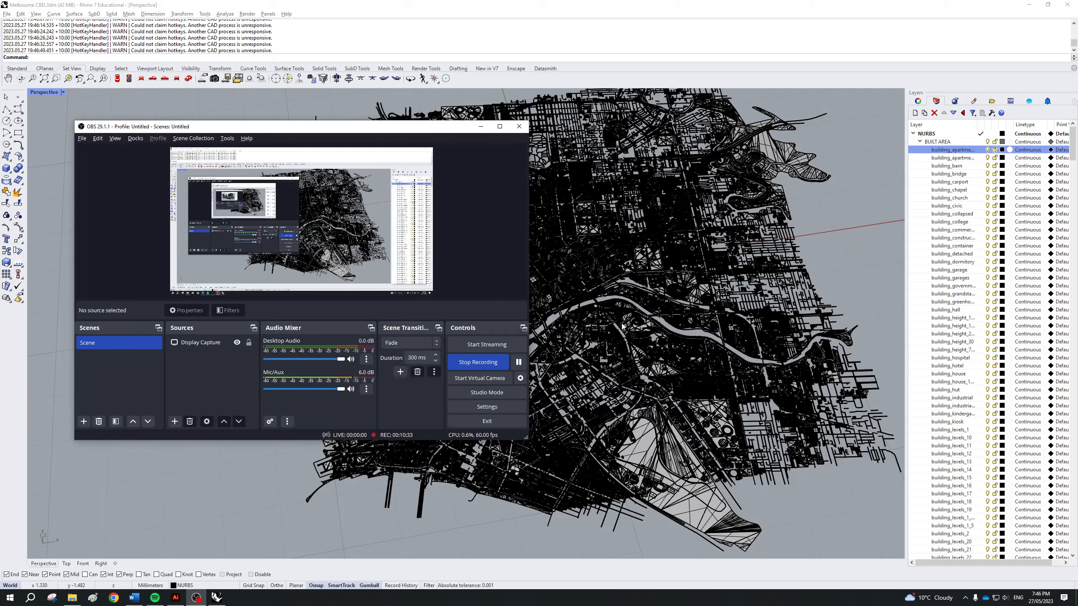
pyautogui.hotkey('alt', 'Tab')
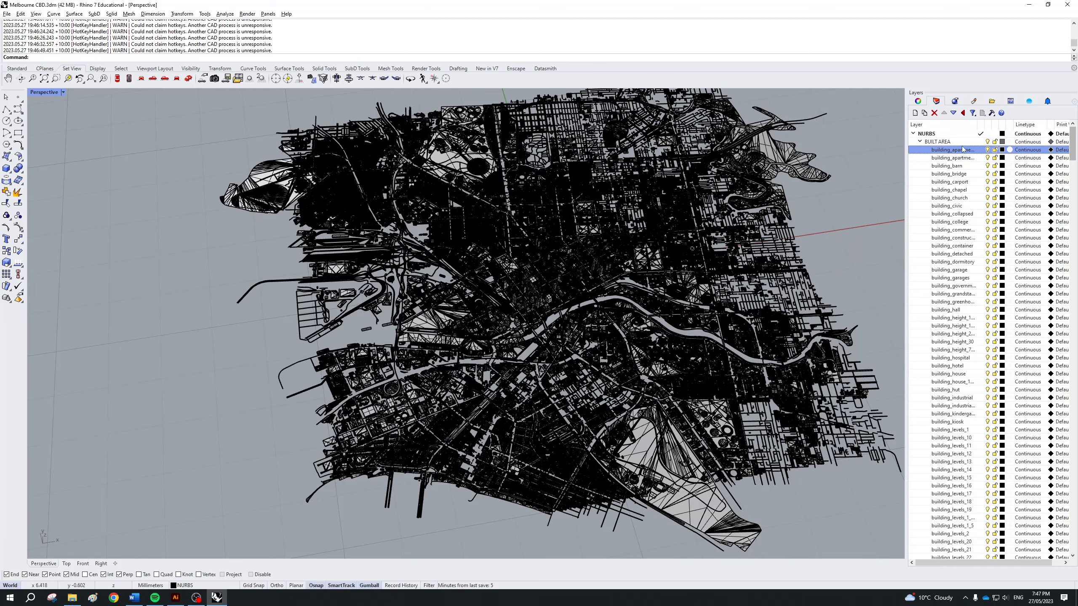
pyautogui.click(920, 140)
pyautogui.click(920, 142)
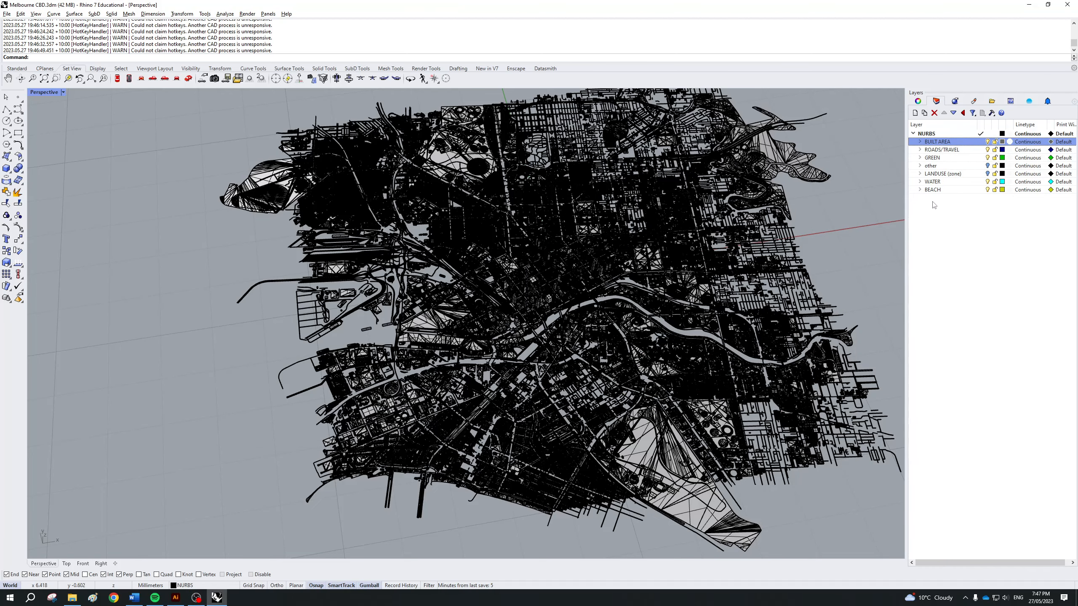
# - Set the color of all six BEACH sublayers, natural_heath through natural_sand, to the same darkened yellow as their parent layer
pyautogui.click(926, 191)
pyautogui.doubleClick(961, 197)
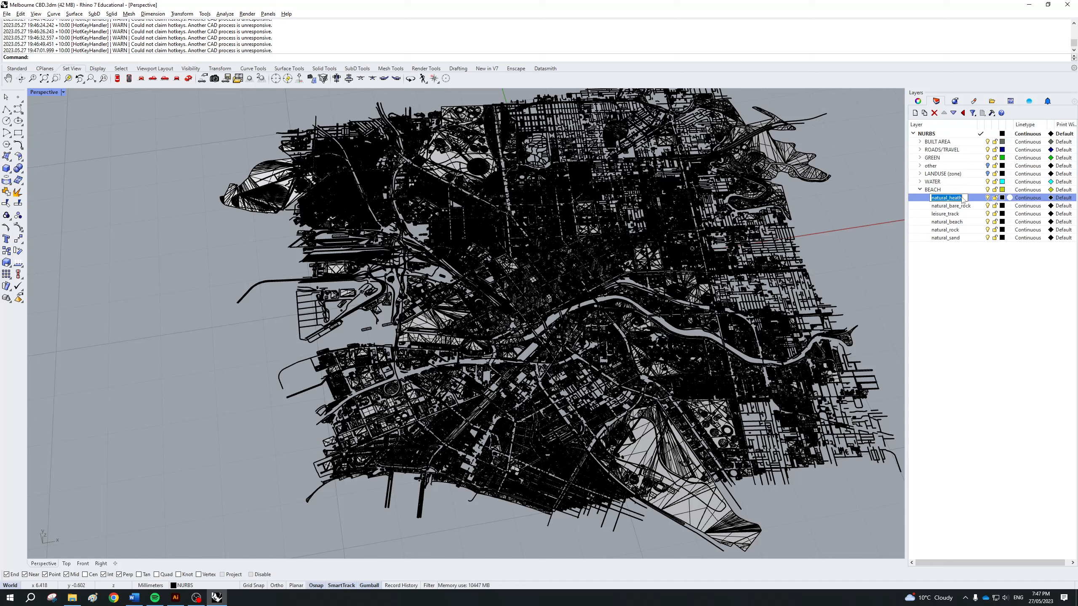
pyautogui.press('Escape')
pyautogui.keyDown('shift'); pyautogui.click(970, 238); pyautogui.keyUp('shift')
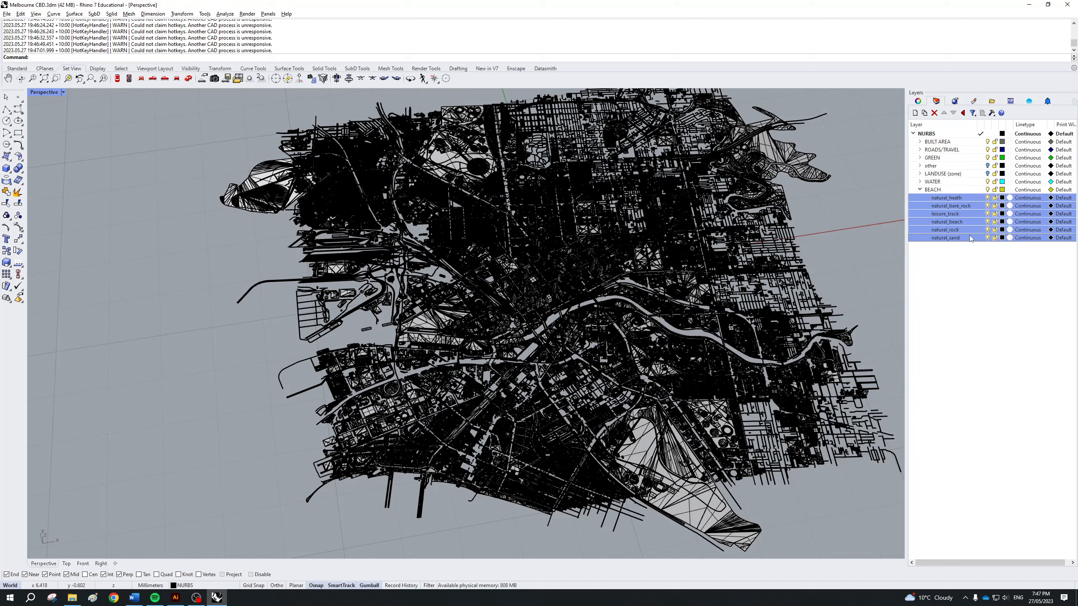
pyautogui.click(1003, 205)
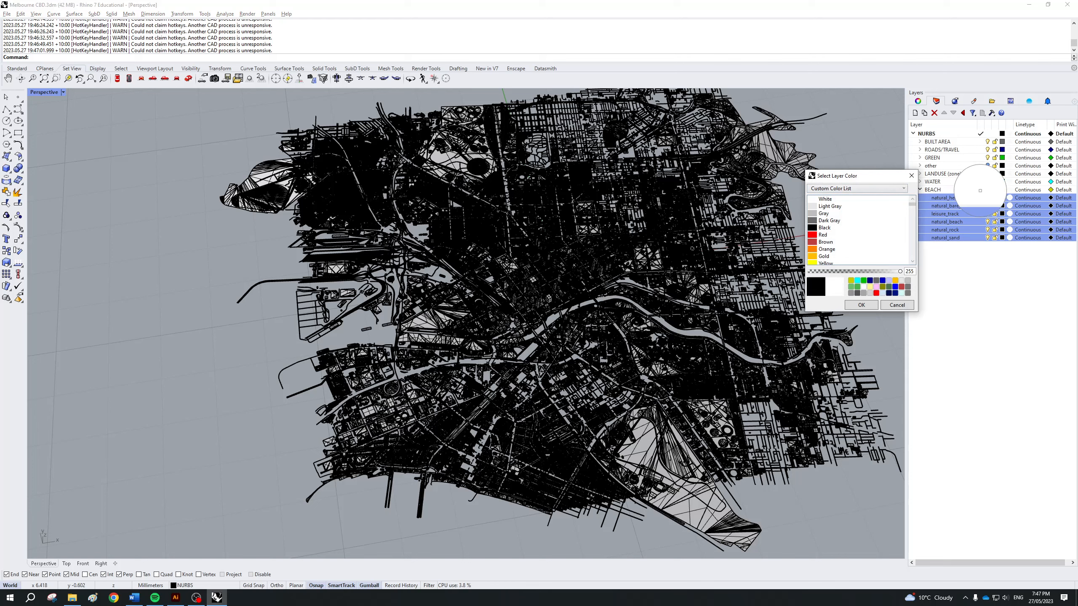
pyautogui.click(859, 306)
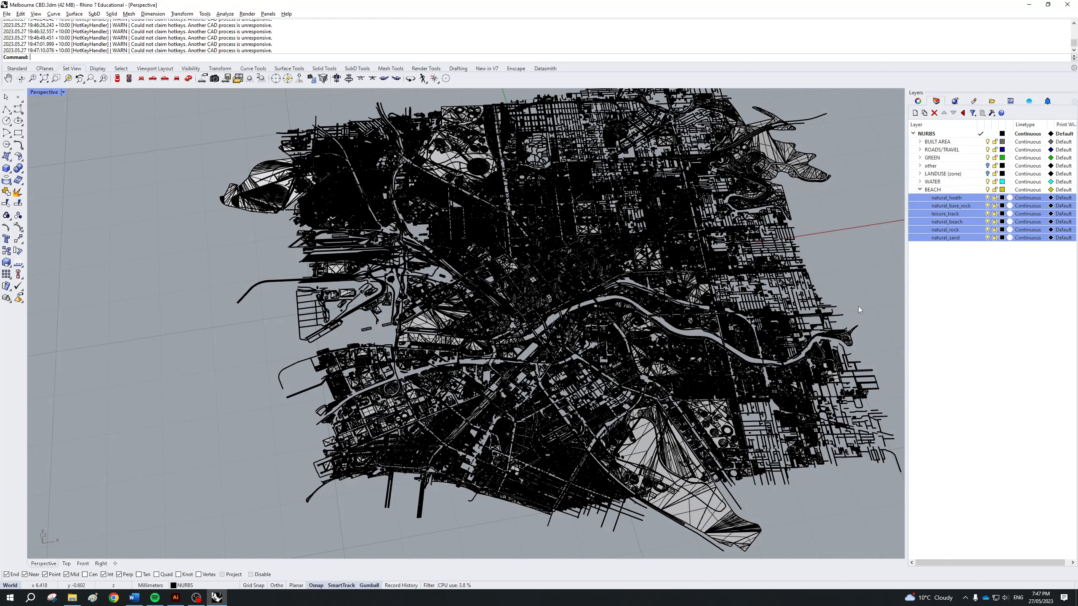
pyautogui.hotkey('alt', 'Tab')
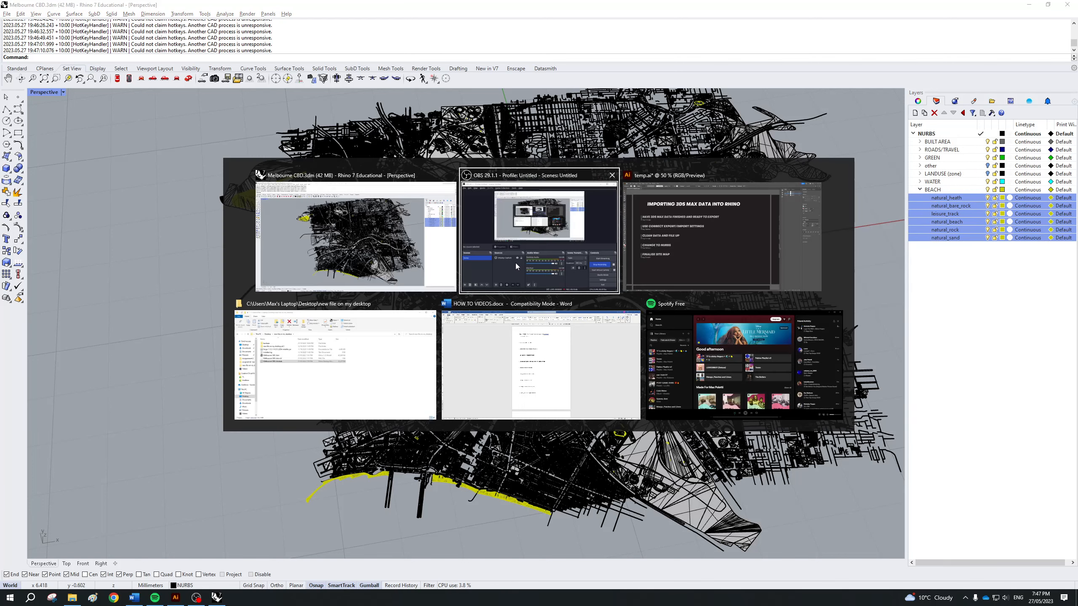
pyautogui.click(574, 273)
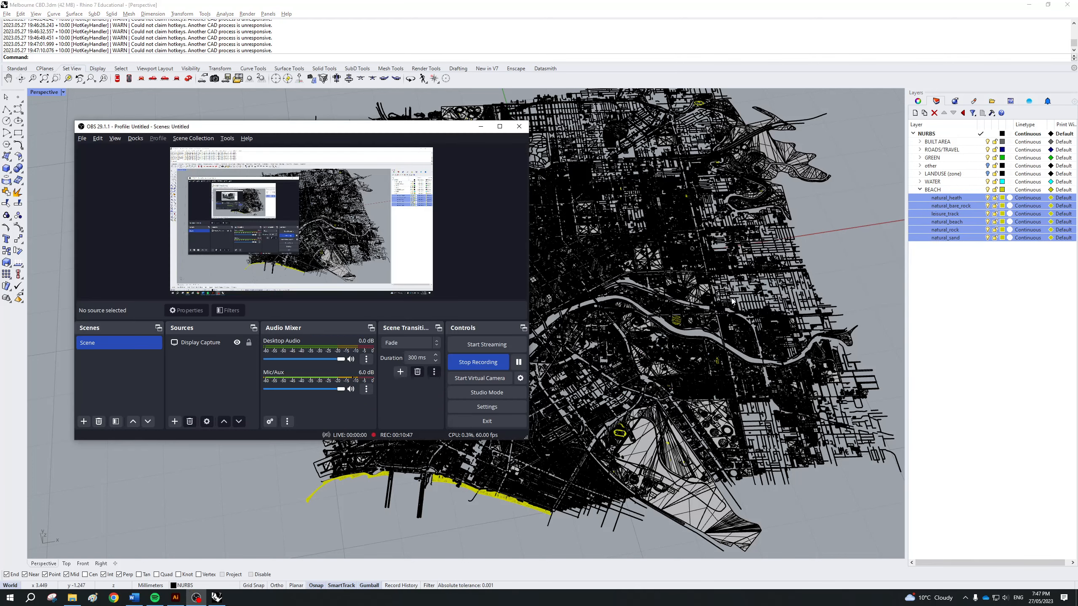
pyautogui.click(519, 362)
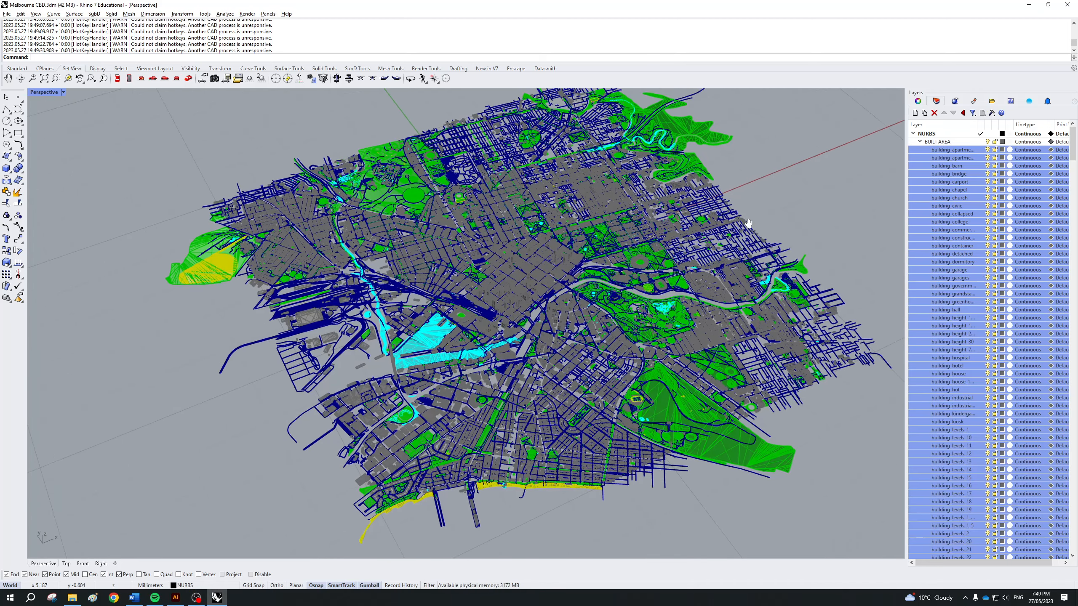
pyautogui.moveTo(747, 258); pyautogui.dragTo(806, 220, button='right')
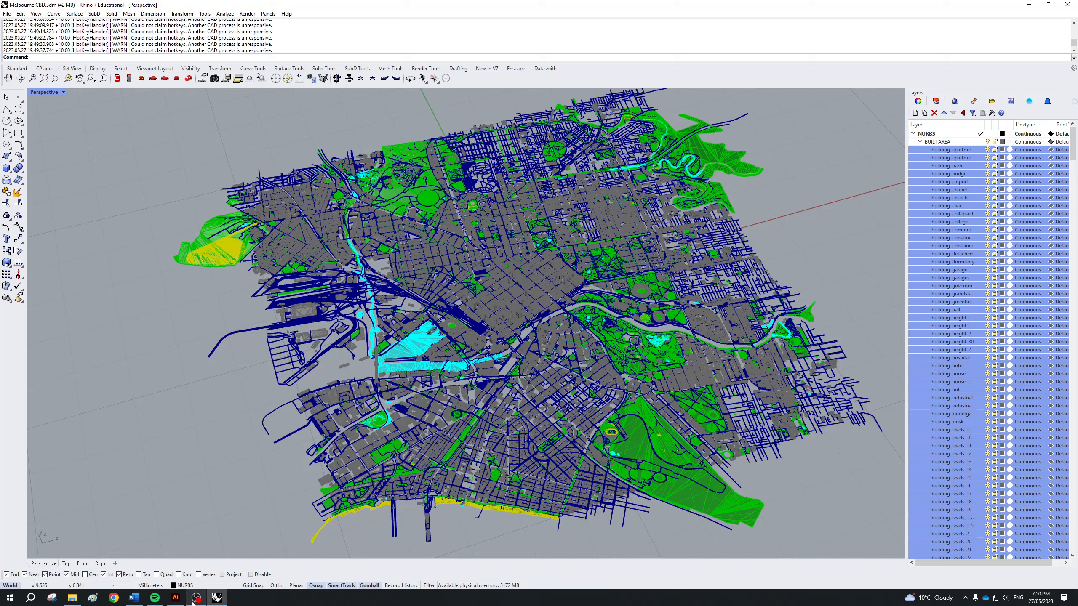
# - Switch to Illustrator to review the Finalise Site Map point in the outline, and return to the Melbourne CBD model in Rhino
pyautogui.click(175, 597)
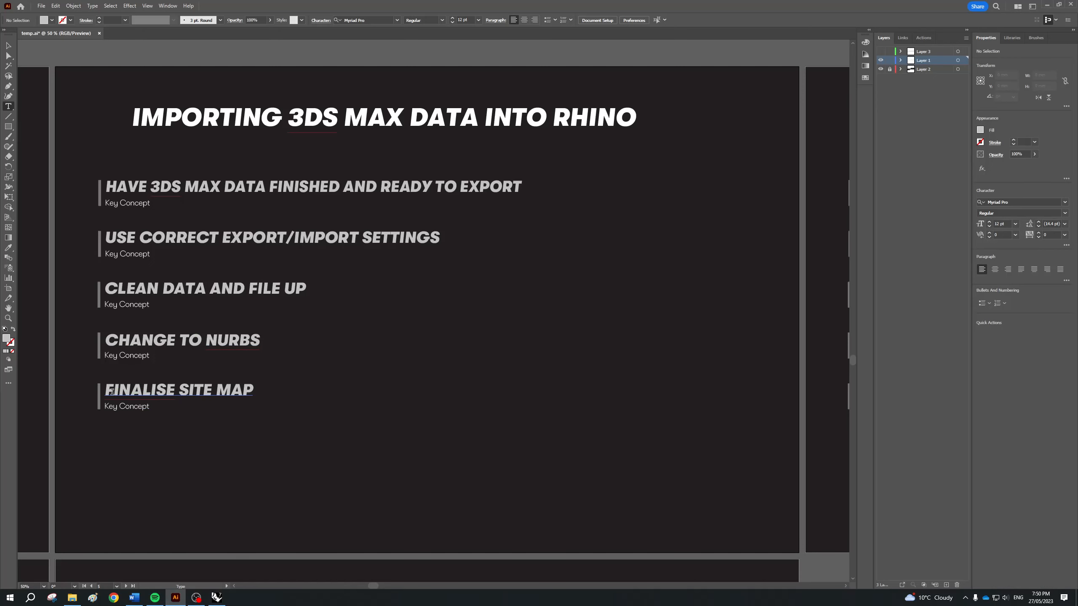
pyautogui.moveTo(113, 390); pyautogui.dragTo(212, 390)
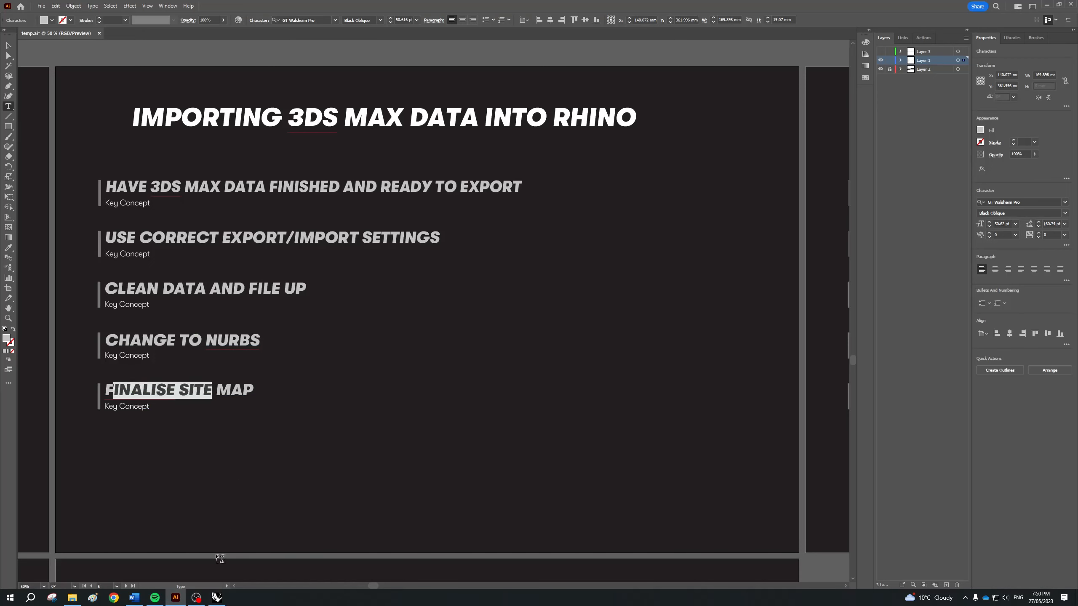
pyautogui.click(196, 597)
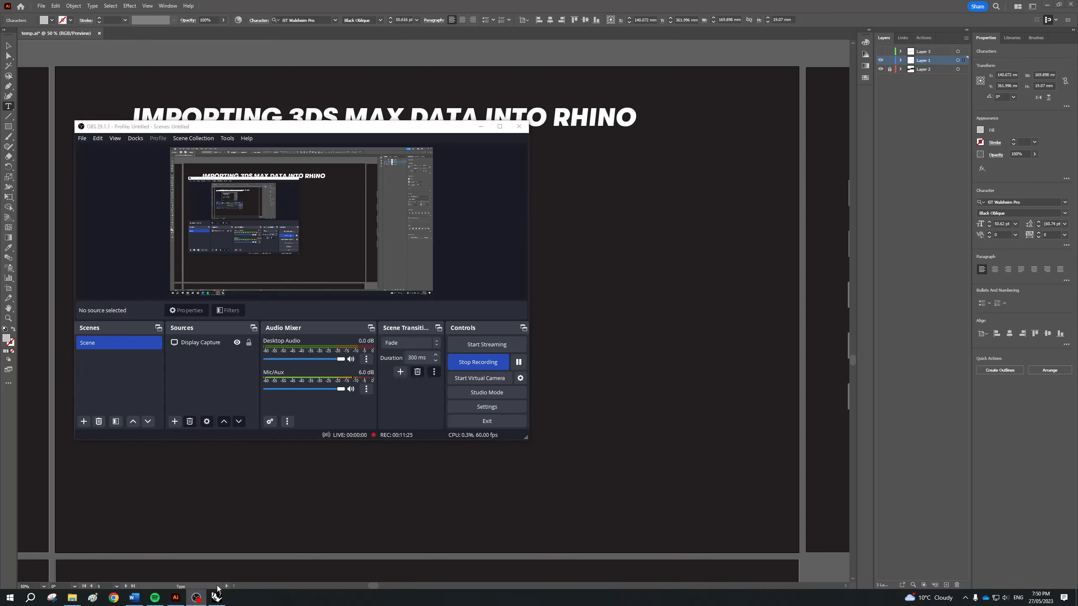
pyautogui.rightClick(216, 600)
pyautogui.click(217, 600)
pyautogui.moveTo(217, 603)
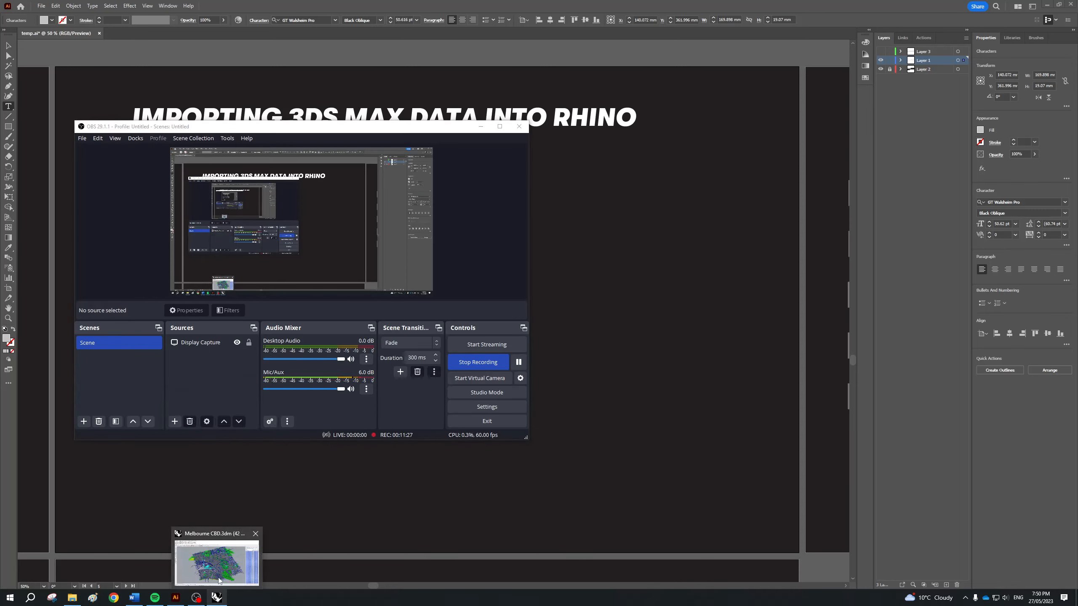
pyautogui.moveTo(218, 581)
pyautogui.click(219, 581)
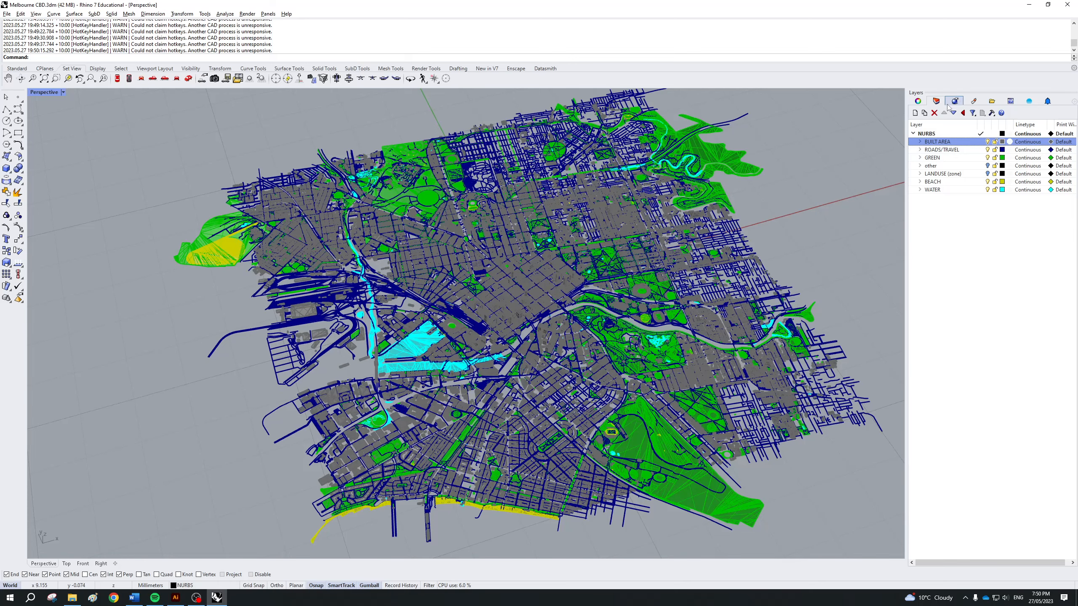
# - Check the colors of the sublayers in BUILT AREA and collapse the layer again
pyautogui.click(920, 141)
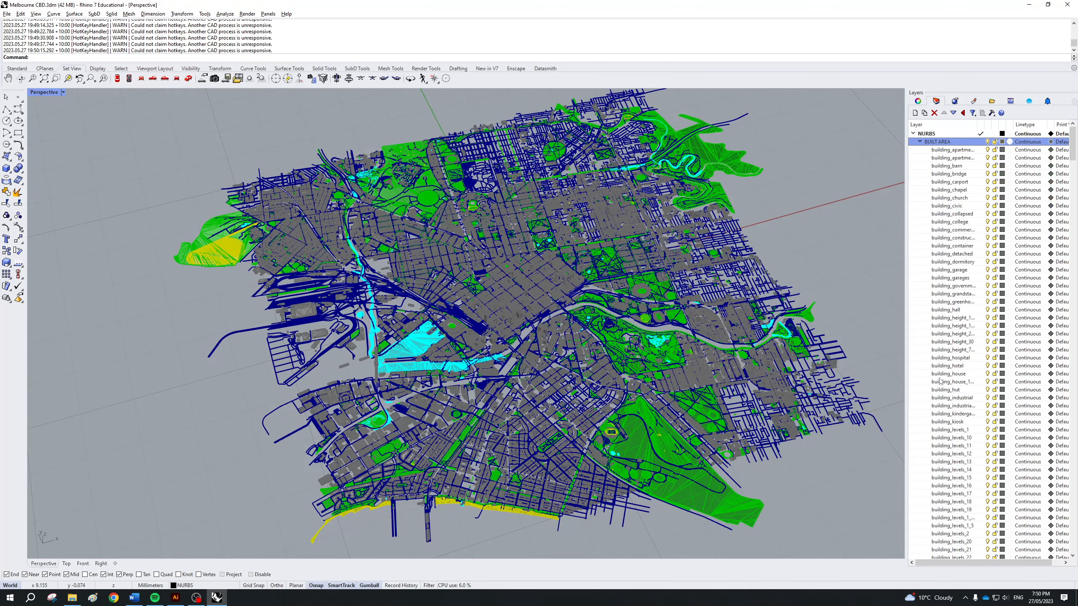
pyautogui.click(919, 142)
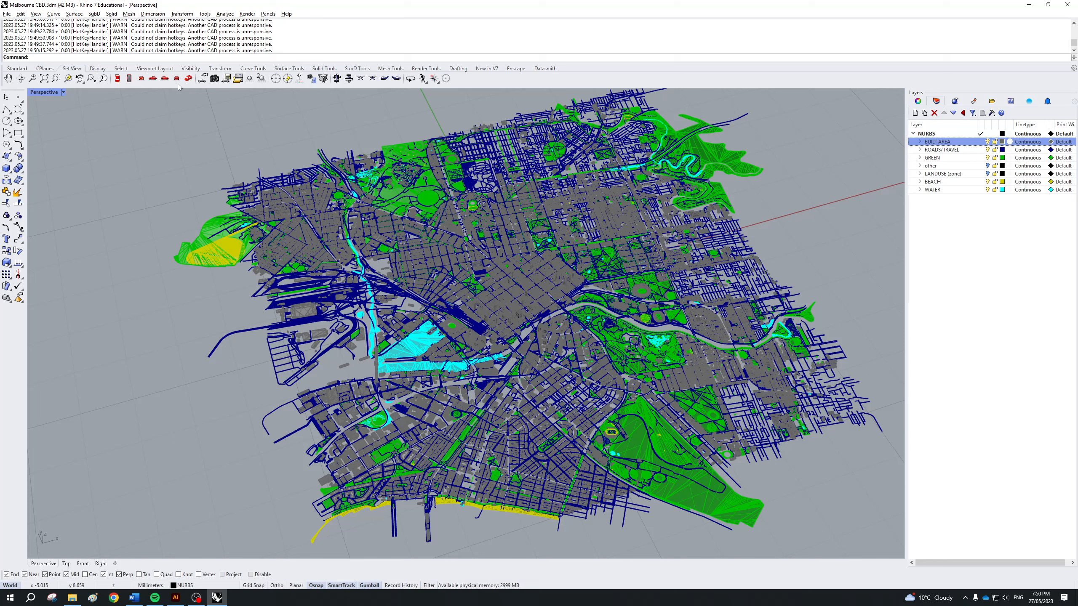
# - Set the Perspective viewport's display mode to Rendered and inspect the whole site map from several angles
pyautogui.click(63, 91)
pyautogui.click(51, 143)
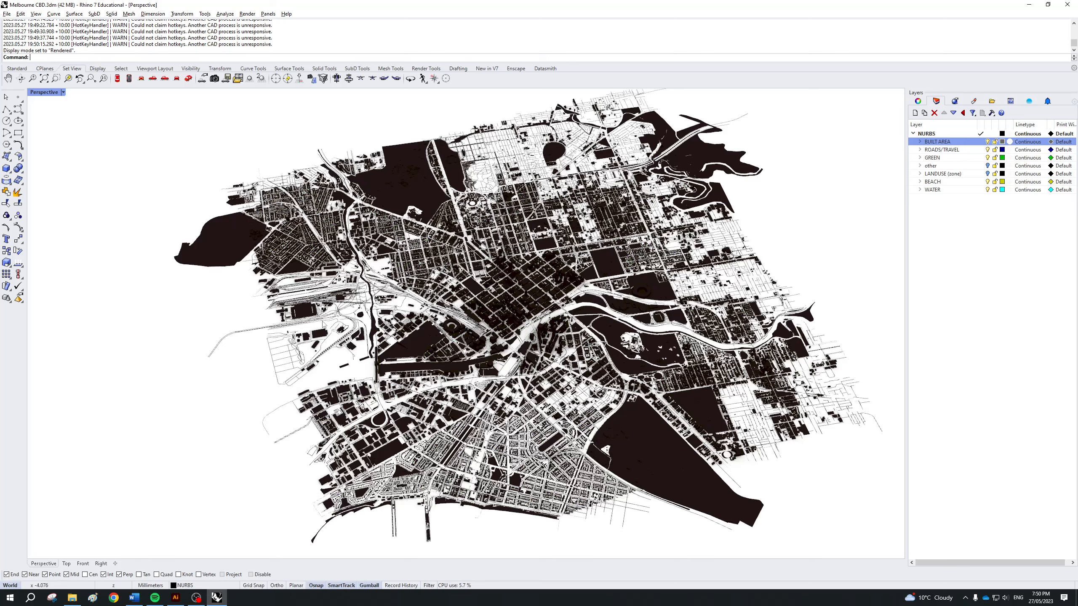
pyautogui.moveTo(635, 330); pyautogui.dragTo(780, 266, button='right')
pyautogui.scroll(6, 602, 335)
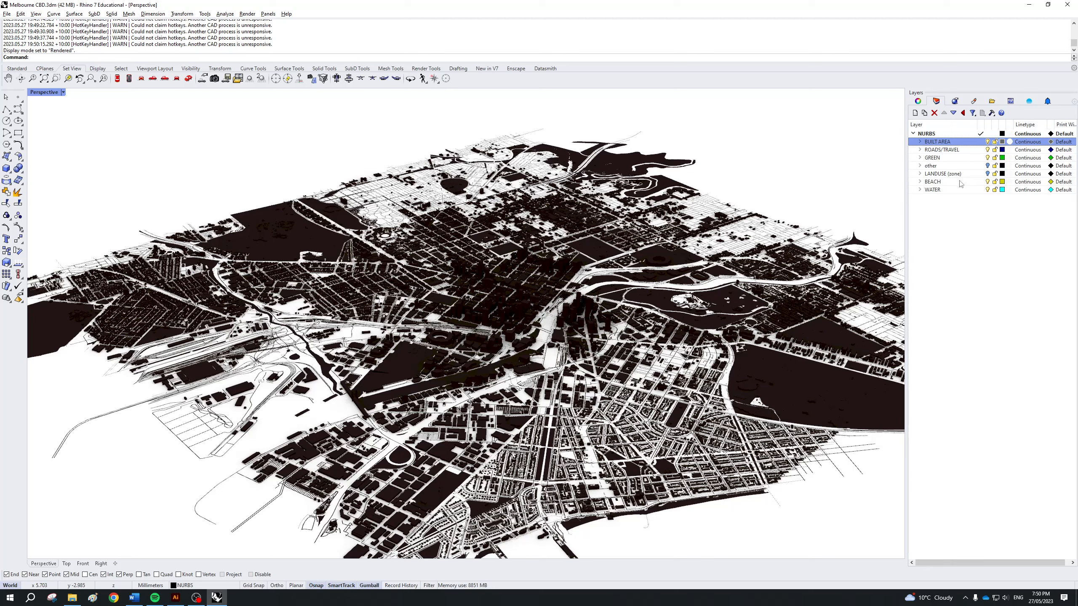
pyautogui.moveTo(611, 172); pyautogui.dragTo(507, 236, button='right')
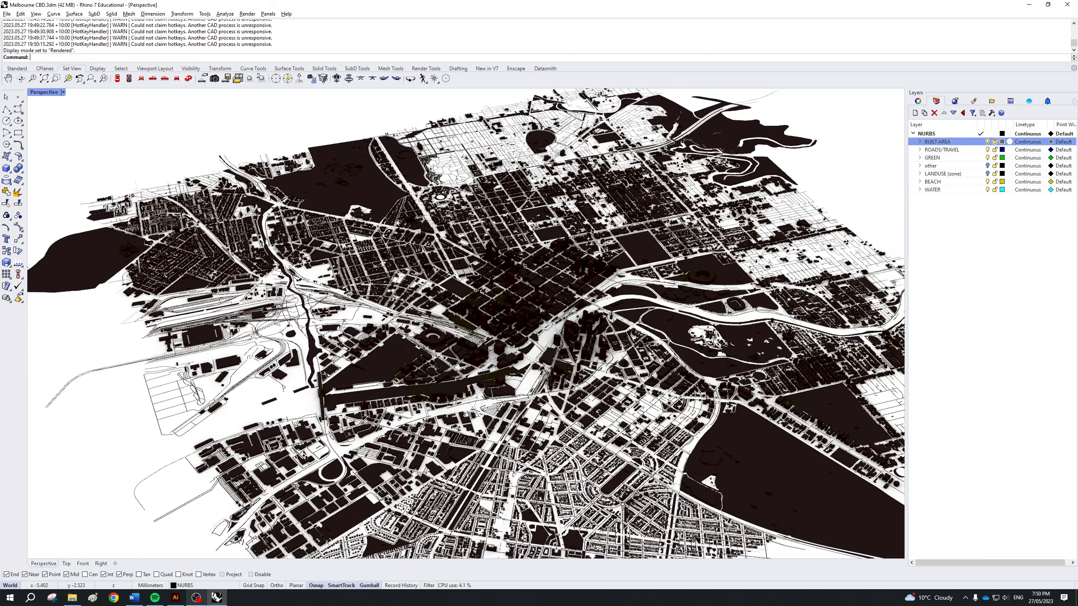
pyautogui.click(175, 597)
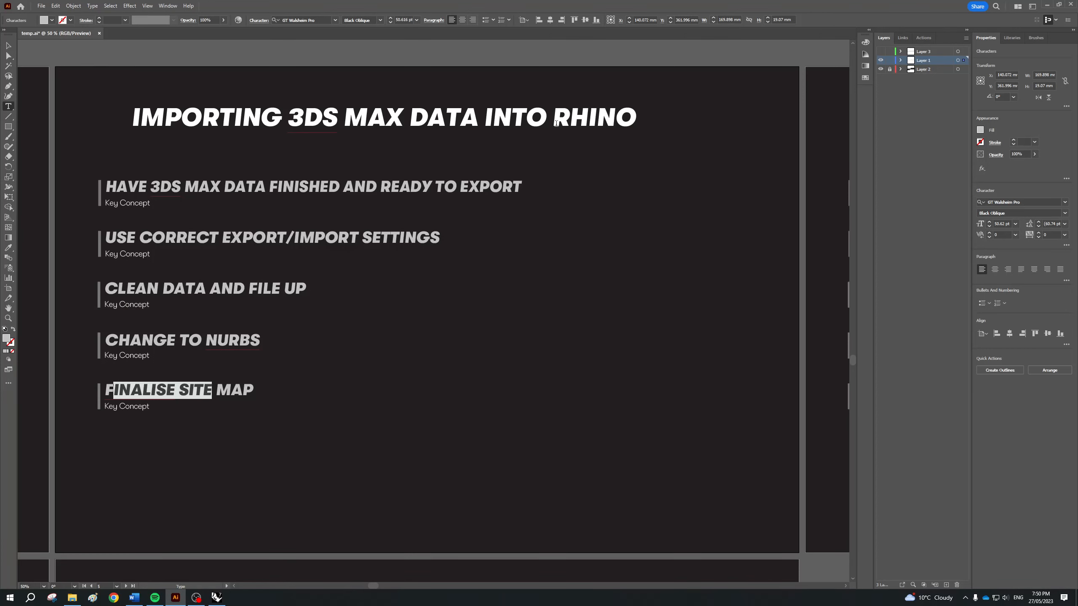
pyautogui.click(196, 597)
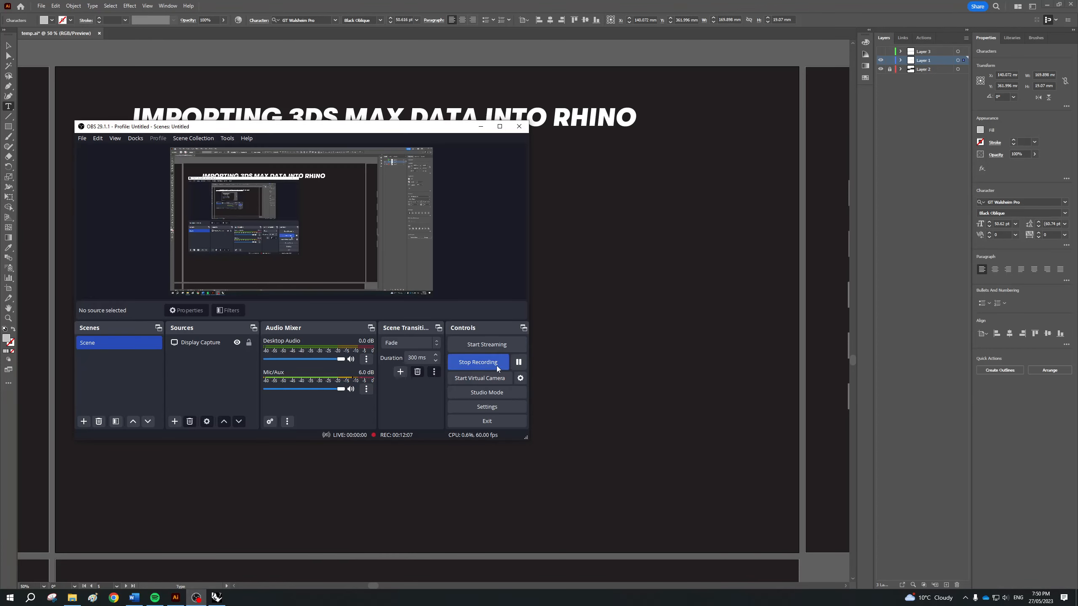